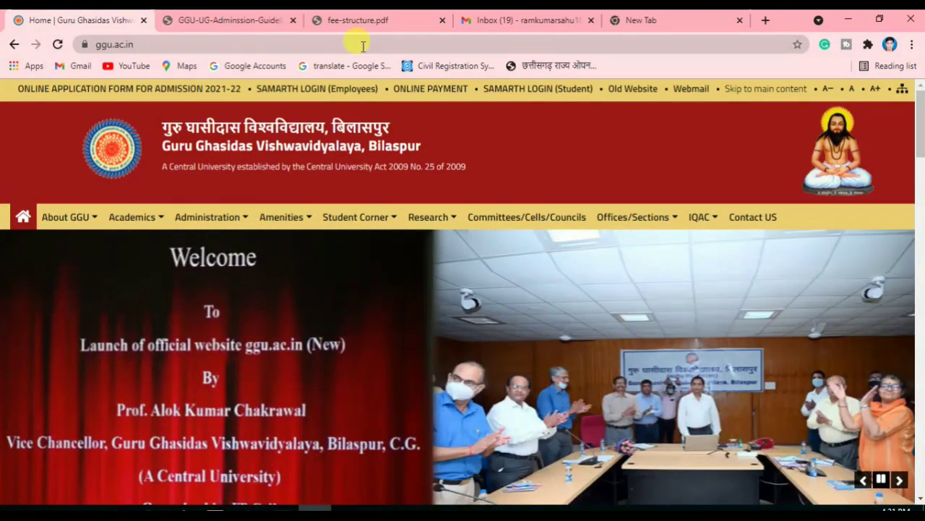
Switch from the ggu.ac.in home page to the empty new tab
left_click(670, 19)
Search Google for 'ggu' and open the Guru Ghasidas University official site
left_click(436, 291)
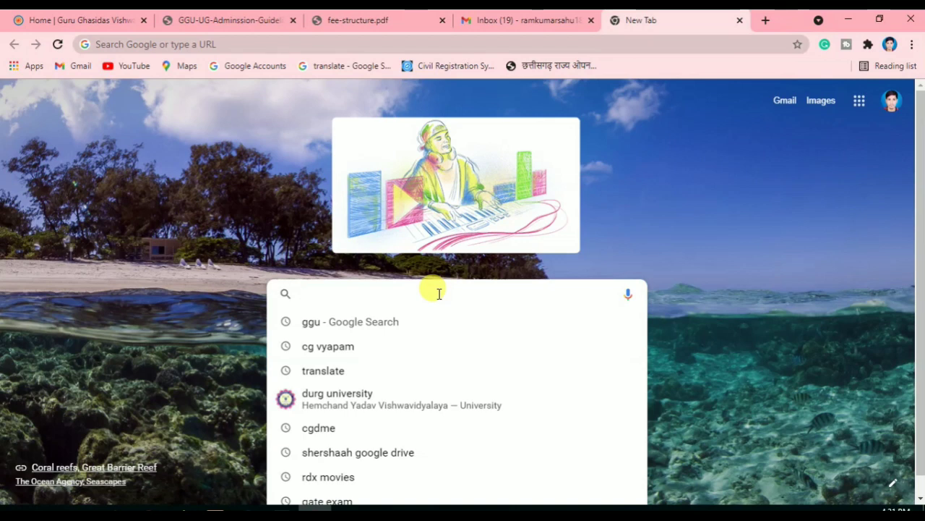
type("gg")
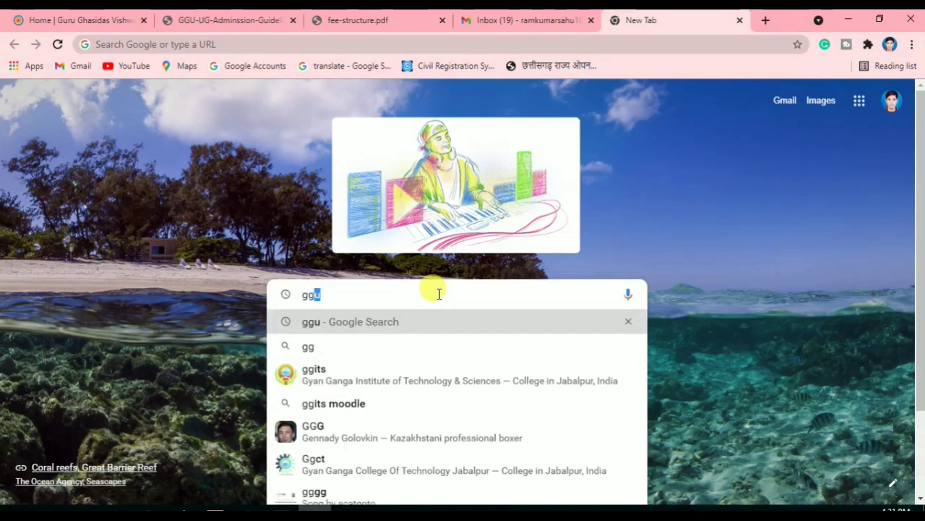
key("Return")
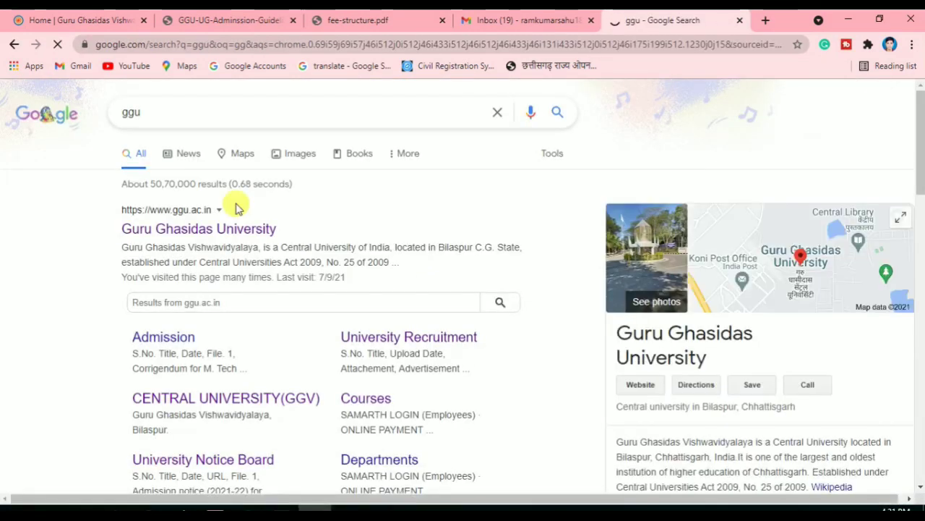
left_click(175, 230)
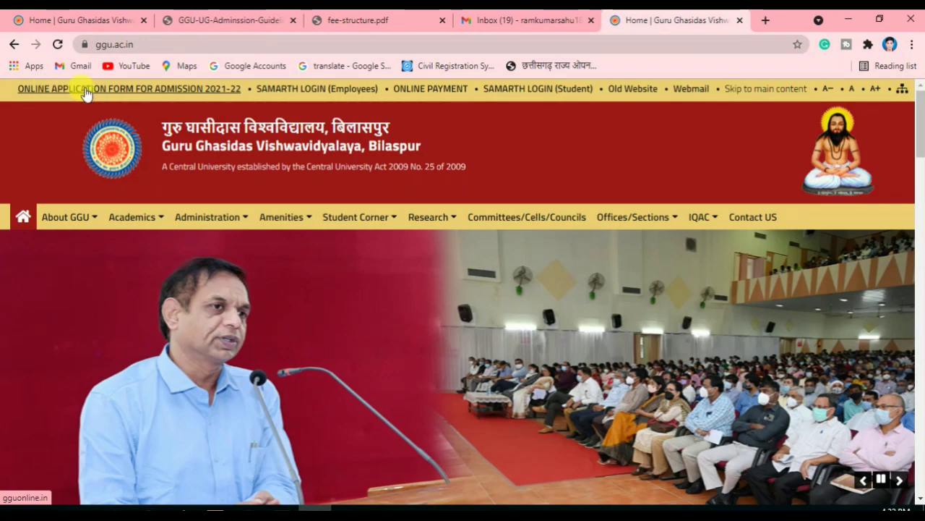
Open the ONLINE APPLICATION FORM FOR ADMISSION 2021-22 link to load gguonline.in
mouse_move(141, 91)
left_mouse_down()
mouse_move(183, 93)
mouse_move(138, 85)
left_mouse_up()
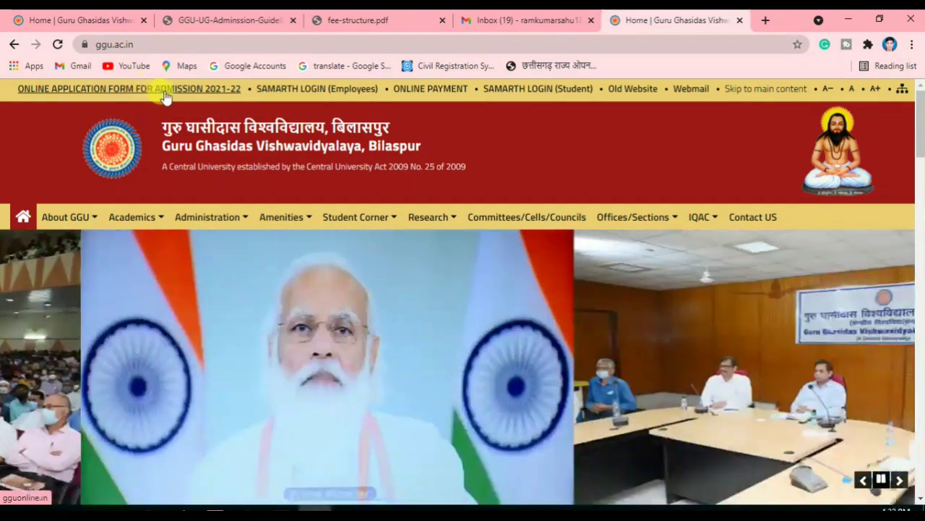
left_click(171, 94)
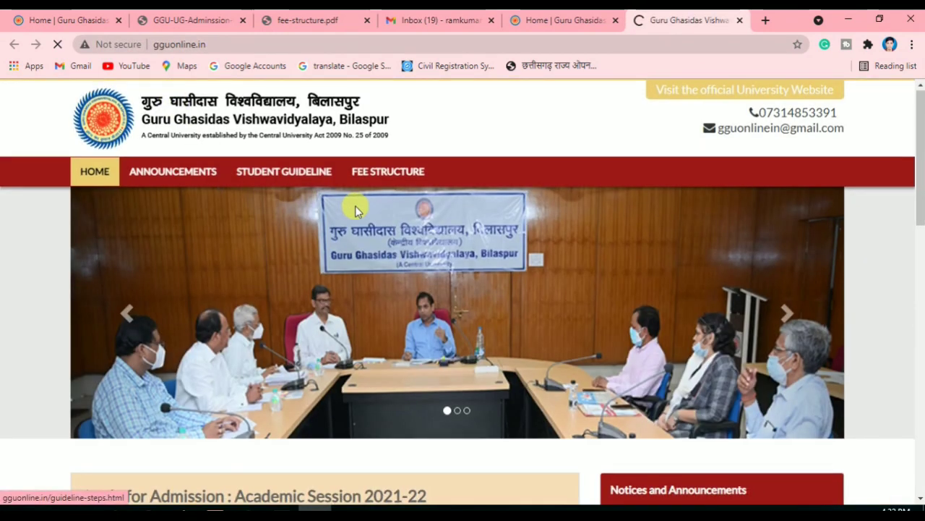
scroll(354, 207, "down", 1)
scroll(354, 209, "up", 1)
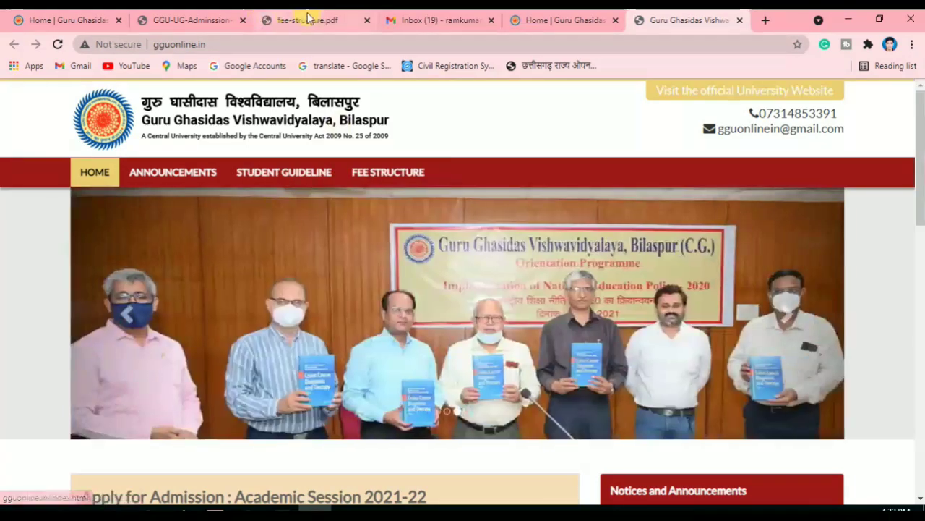
Scroll fee-structure.pdf to the B. Pharm/D. Pharm fee table, then return to the portal tab
left_click(307, 21)
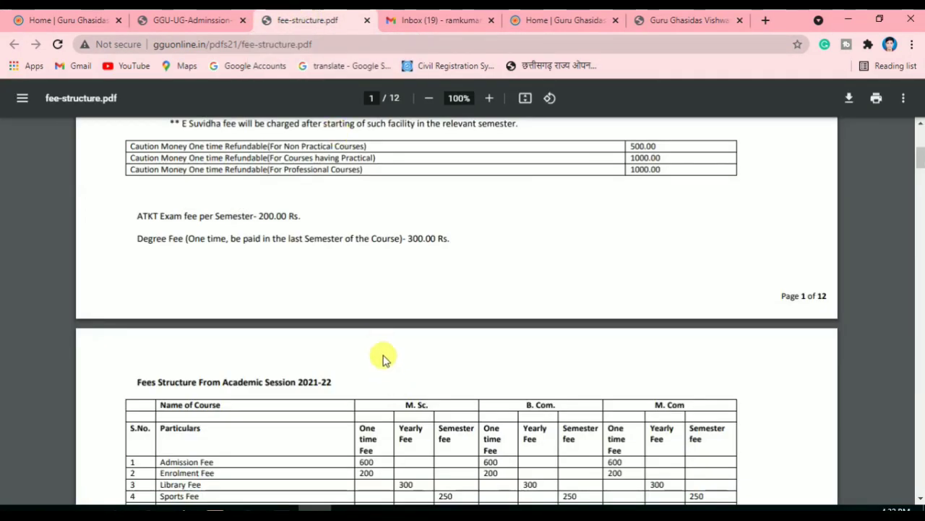
scroll(379, 351, "down", 4)
scroll(217, 245, "down", 4)
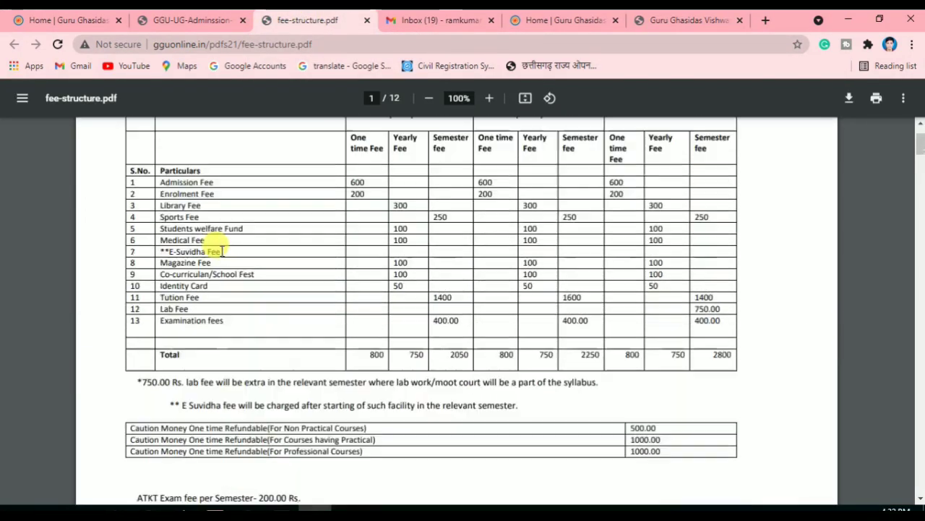
scroll(222, 249, "down", 15)
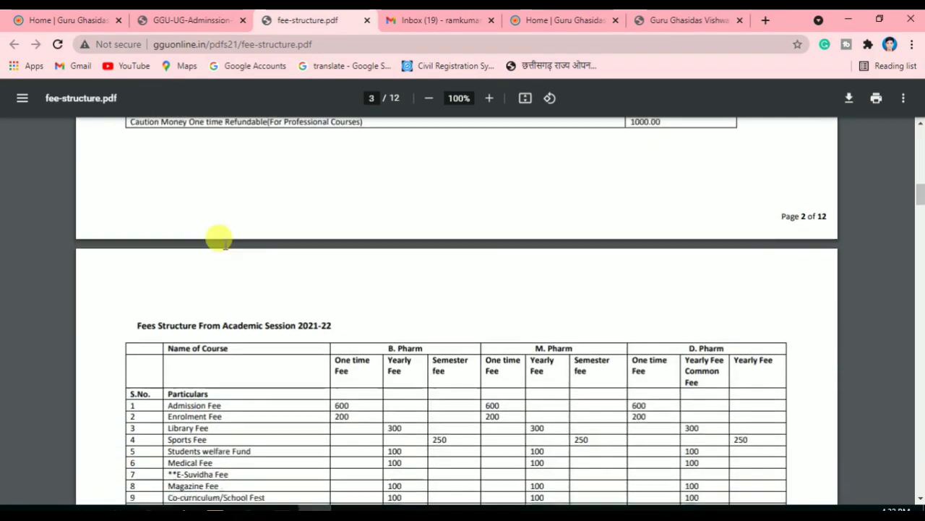
scroll(225, 244, "down", 1)
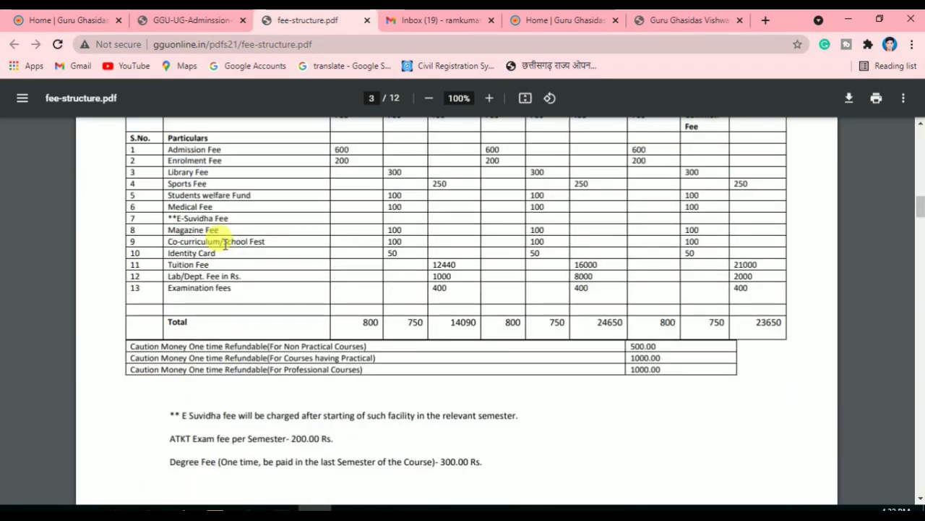
scroll(225, 244, "up", 10)
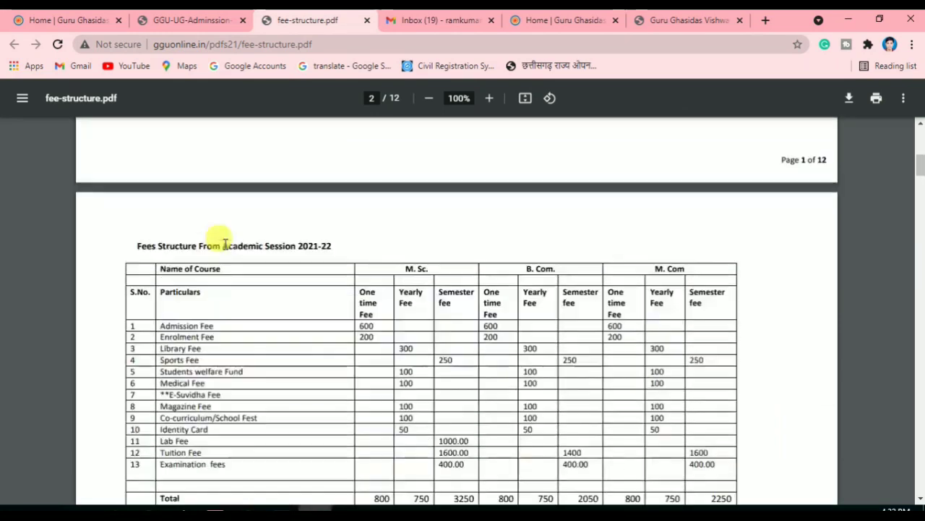
left_click(654, 19)
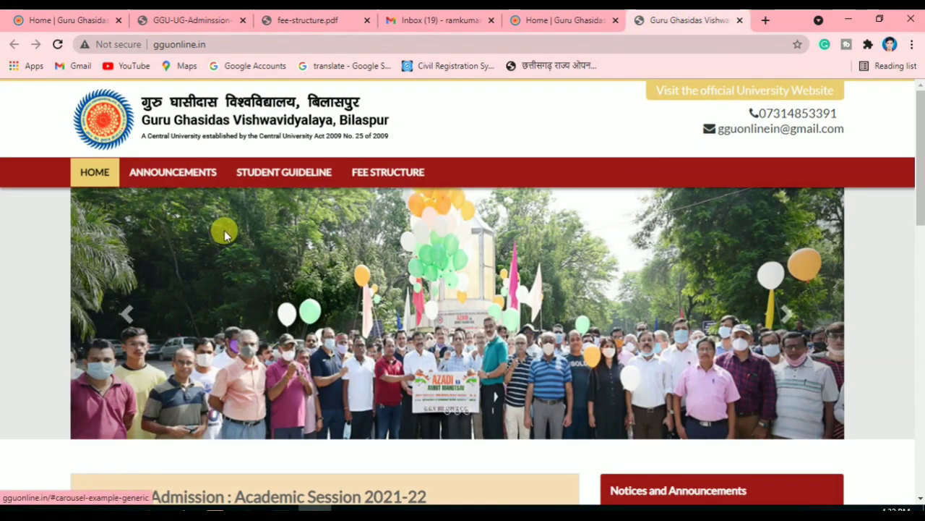
Review the Apply for Admission 2021-22 cards and choose 'Click here to apply' under Admission Aplication
scroll(233, 232, "down", 3)
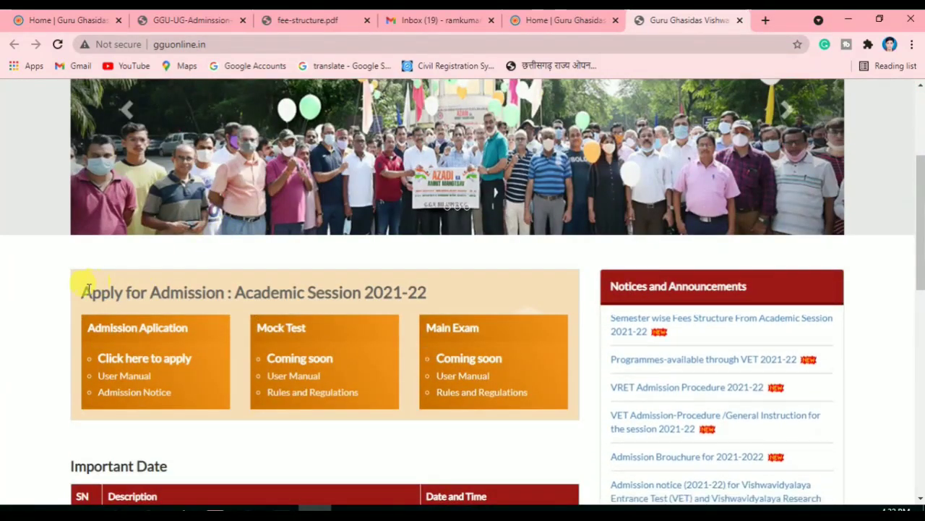
left_click_drag(87, 290, 321, 291)
left_click(329, 292)
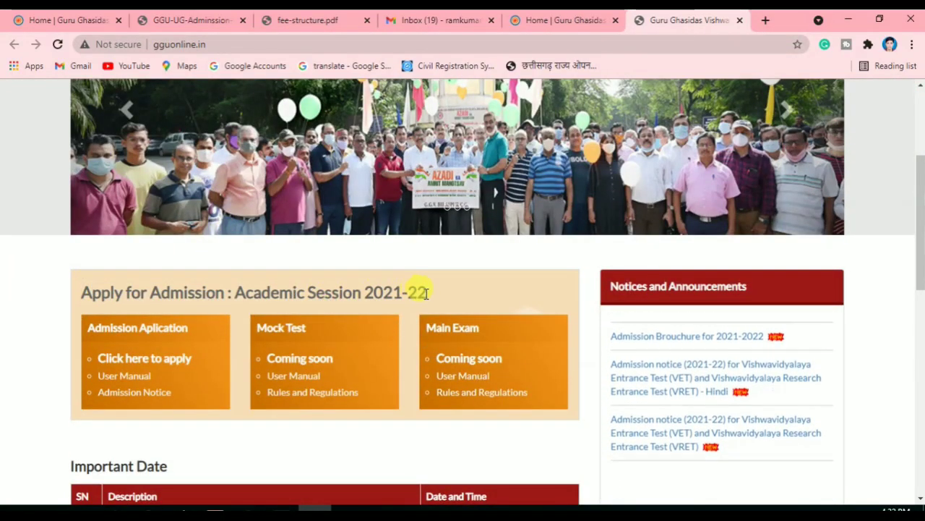
left_click_drag(374, 290, 428, 292)
left_click(77, 289)
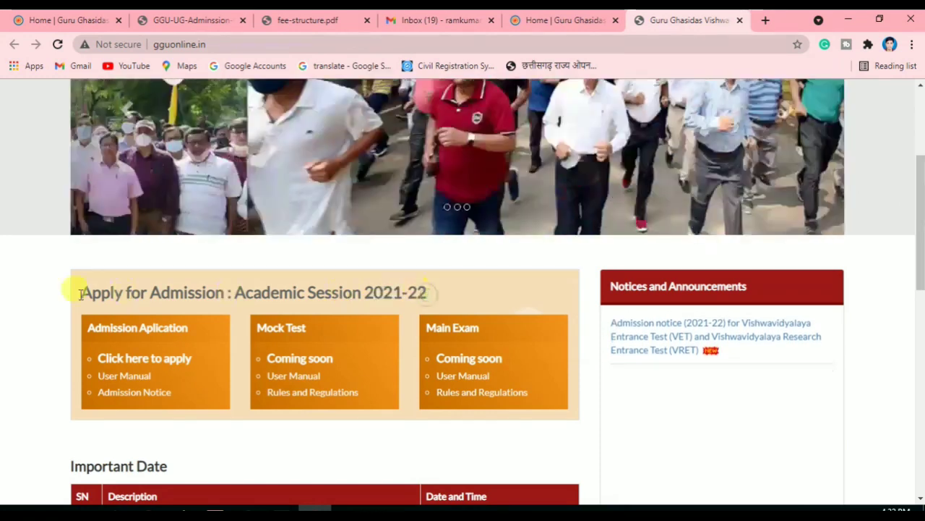
left_click_drag(110, 327, 204, 331)
left_click(198, 331)
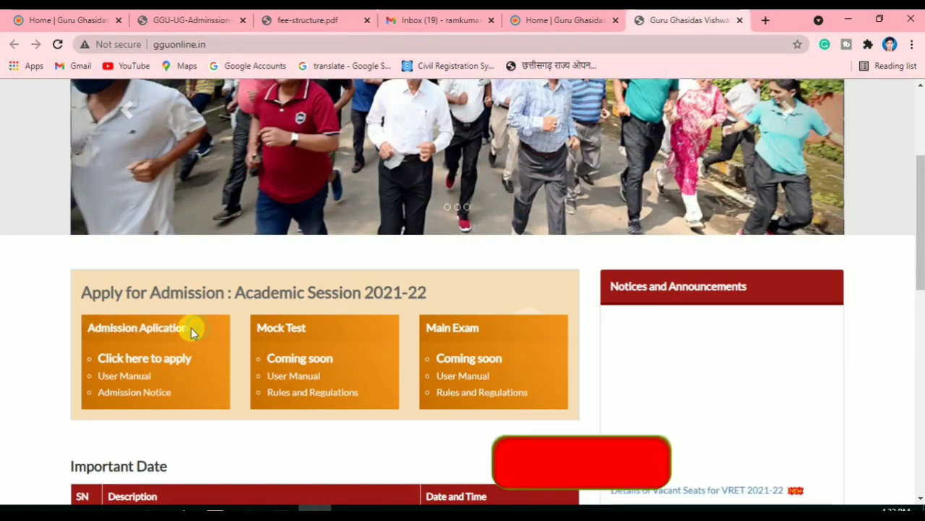
left_click_drag(273, 327, 402, 323)
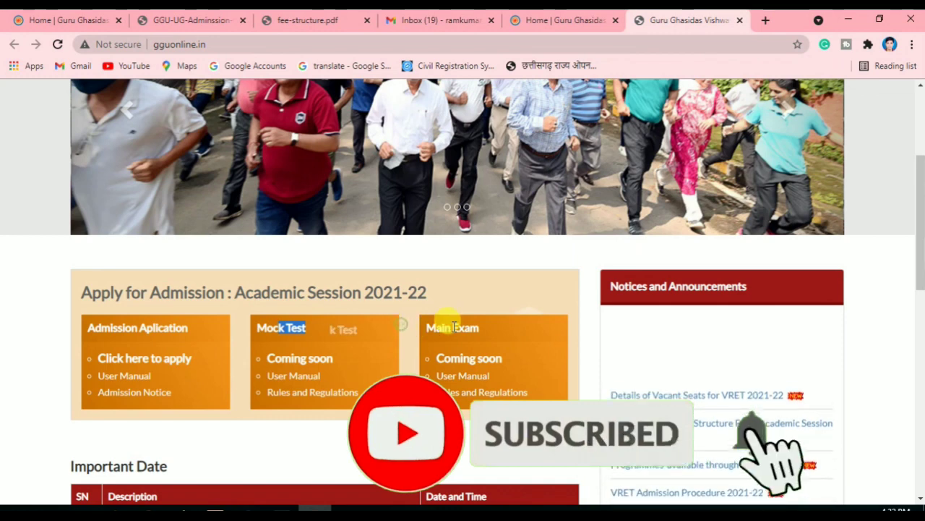
left_click(294, 326)
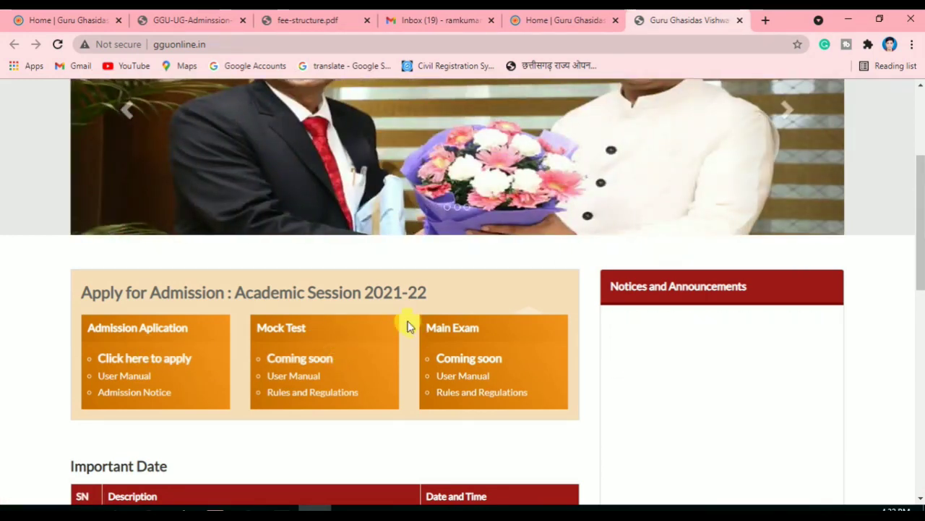
left_click_drag(309, 331, 227, 327)
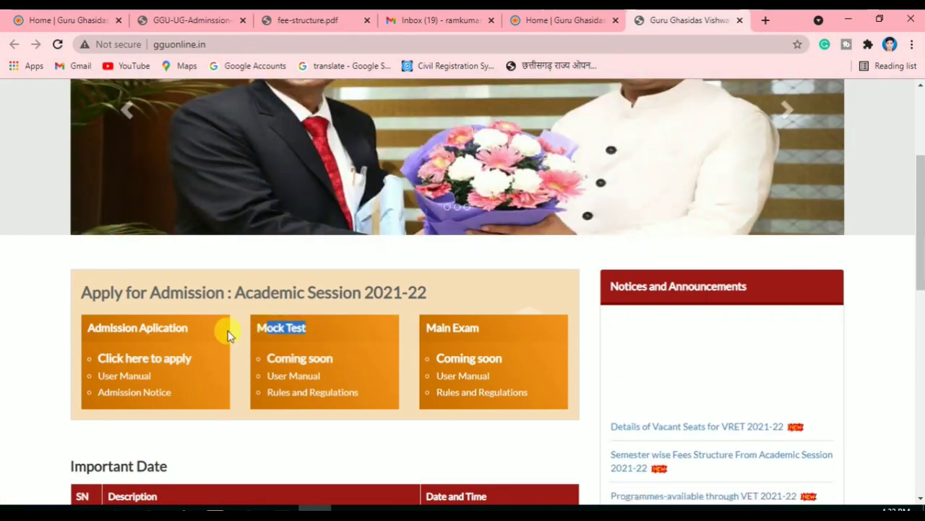
left_click(207, 292)
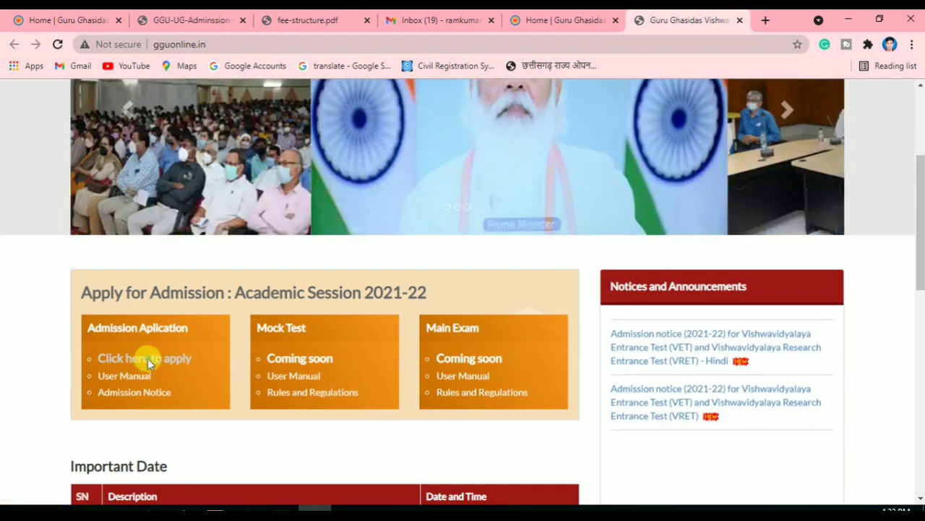
left_click(147, 359)
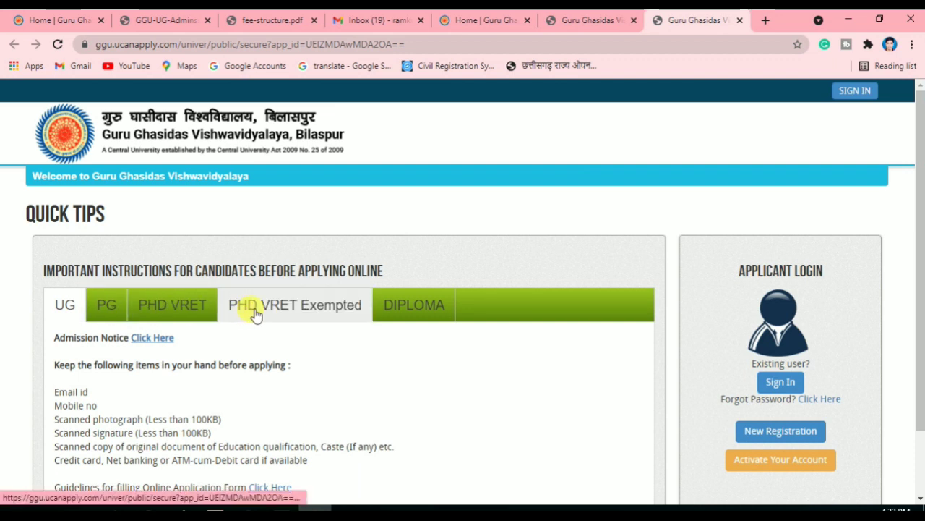
Browse the PG, PHD VRET and VRET Exempted instructions, ending on the DIPLOMA tab
scroll(253, 314, "down", 1)
scroll(255, 314, "up", 1)
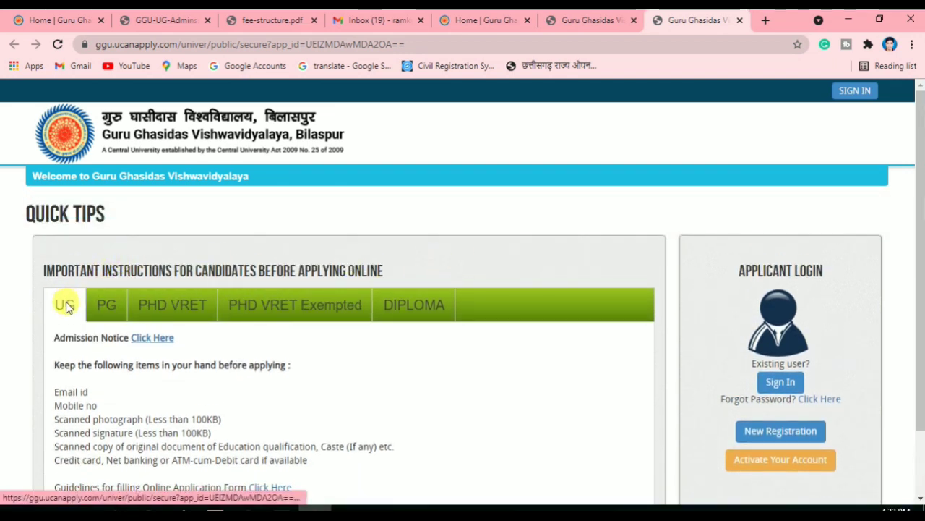
left_click(105, 305)
left_click(171, 309)
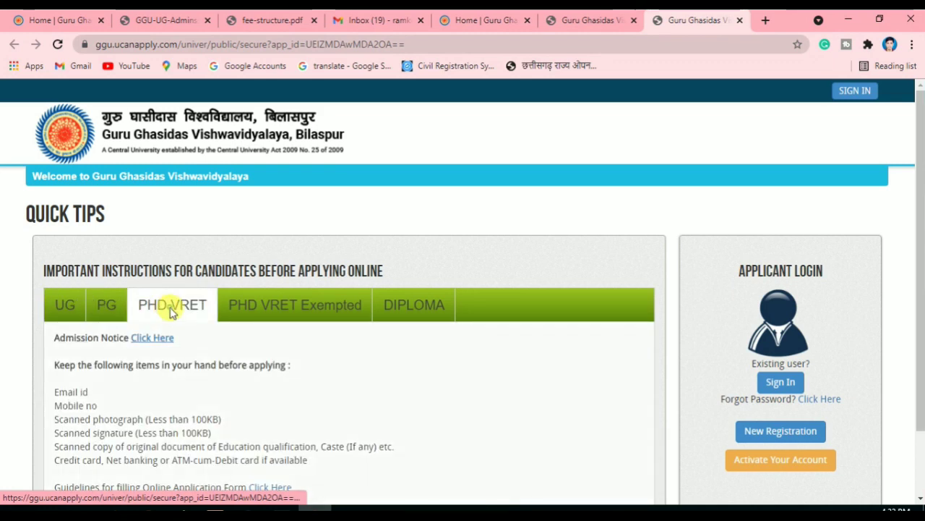
scroll(171, 311, "down", 1)
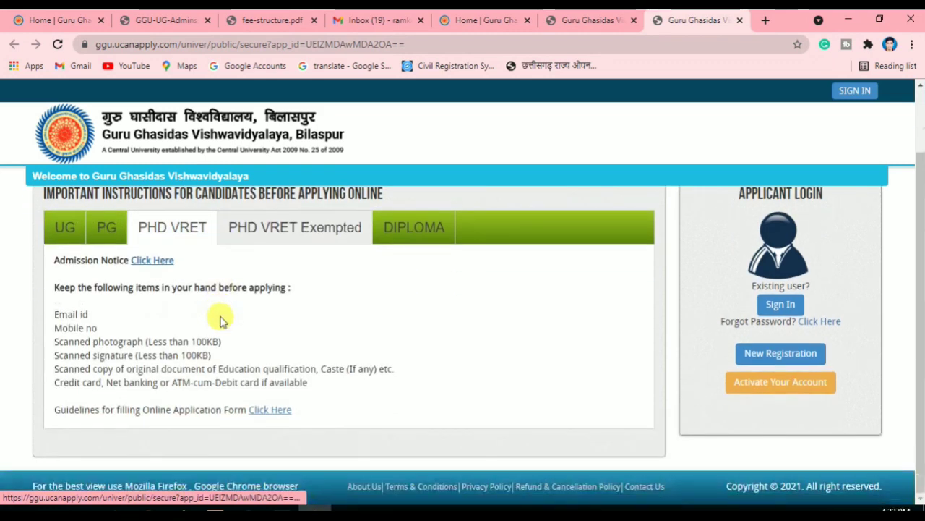
left_click(260, 237)
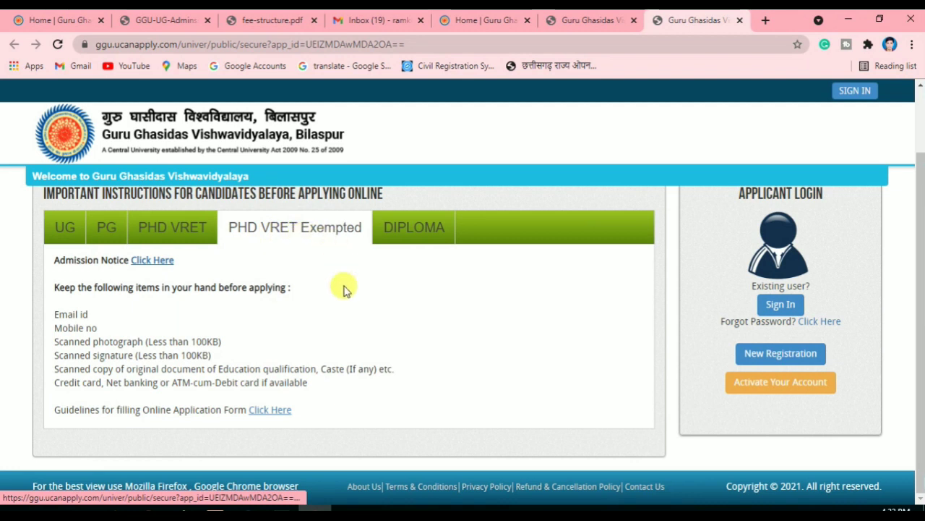
left_click(394, 231)
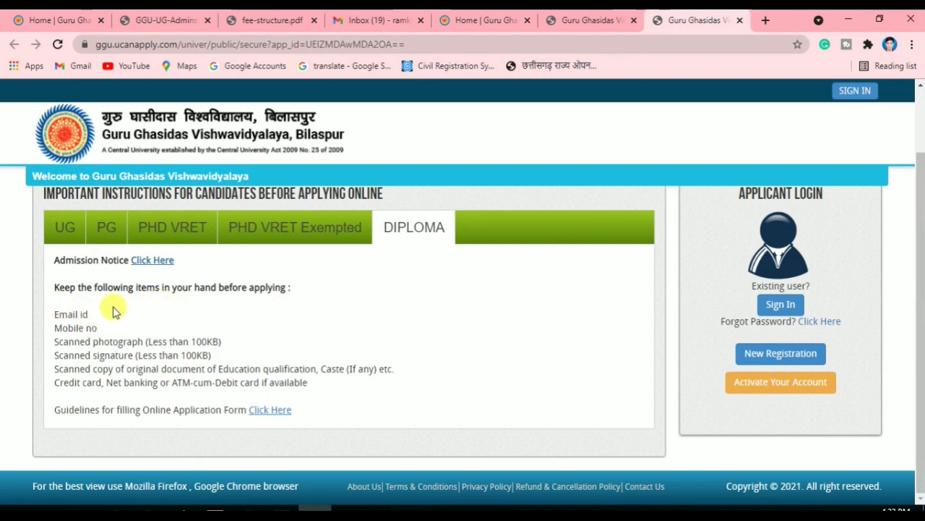
Read the Diploma checklist: e-mail, mobile, 100KB photo and signature, documents, card/net banking
left_click_drag(45, 318, 122, 328)
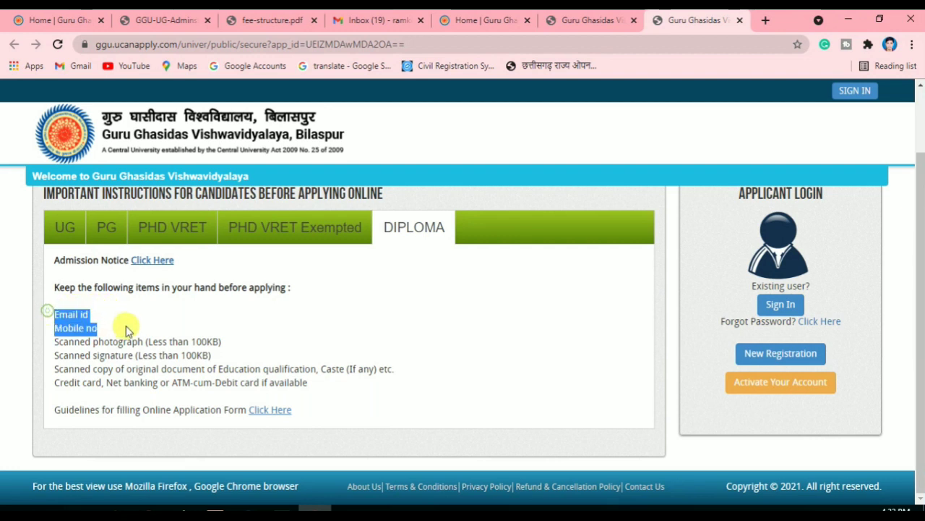
left_click(165, 347)
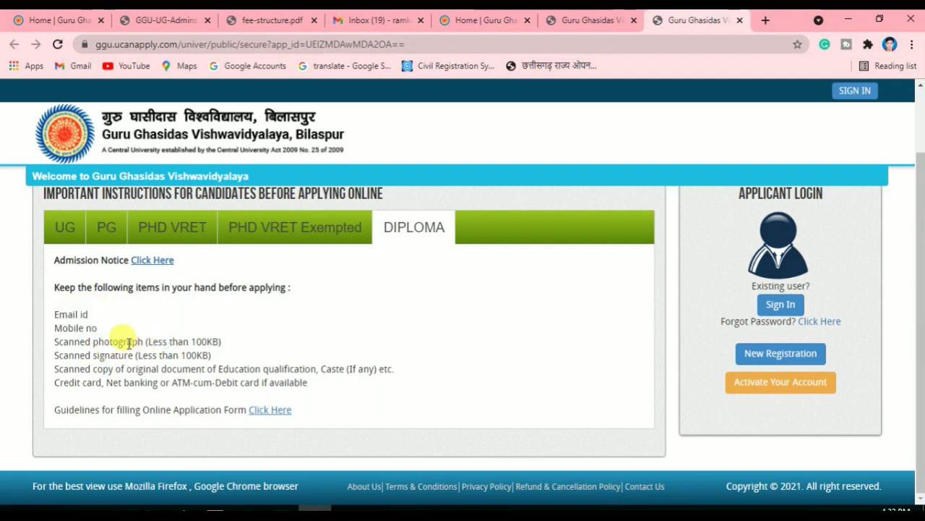
left_click_drag(176, 342, 225, 343)
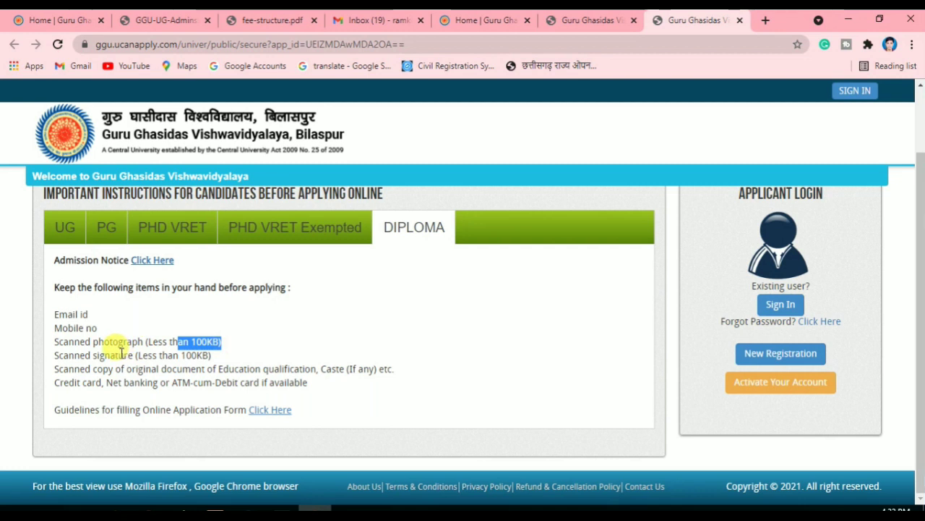
left_click_drag(168, 355, 244, 369)
left_click(73, 368)
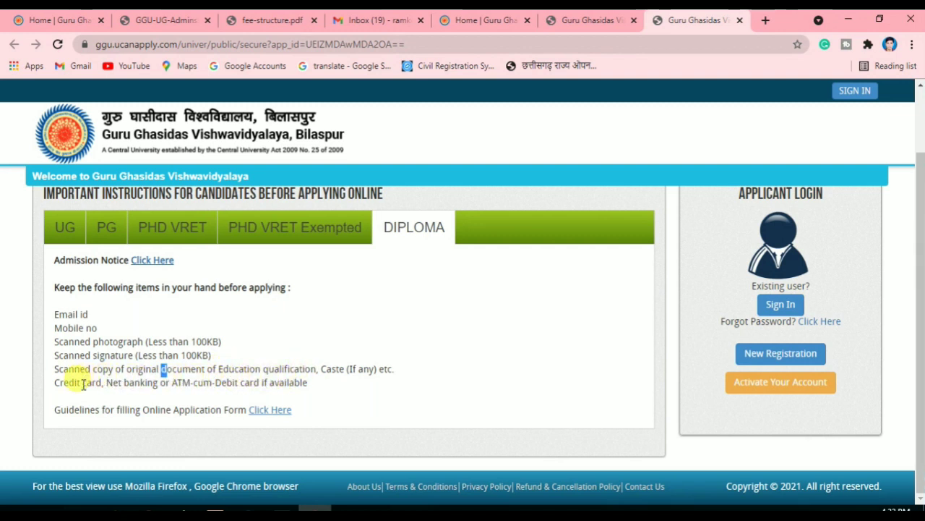
left_click_drag(85, 383, 173, 378)
left_click(184, 378)
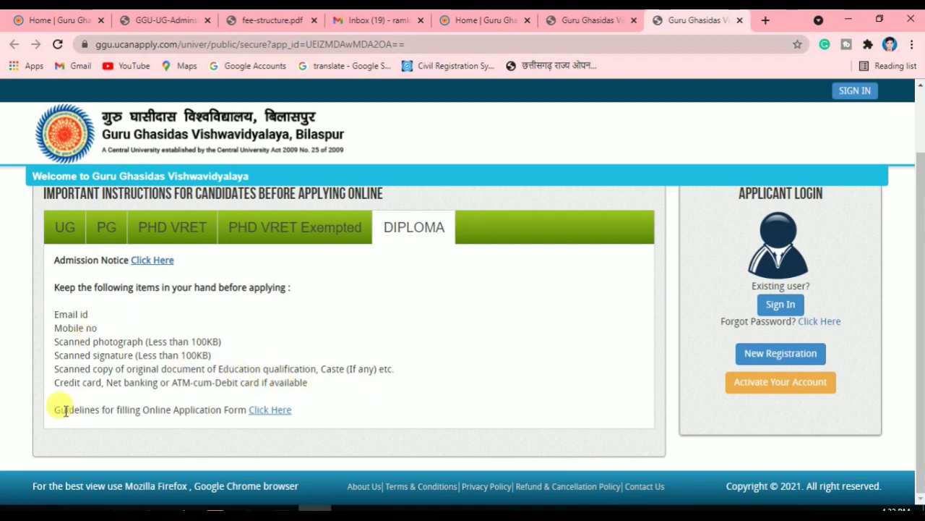
left_click_drag(65, 409, 123, 409)
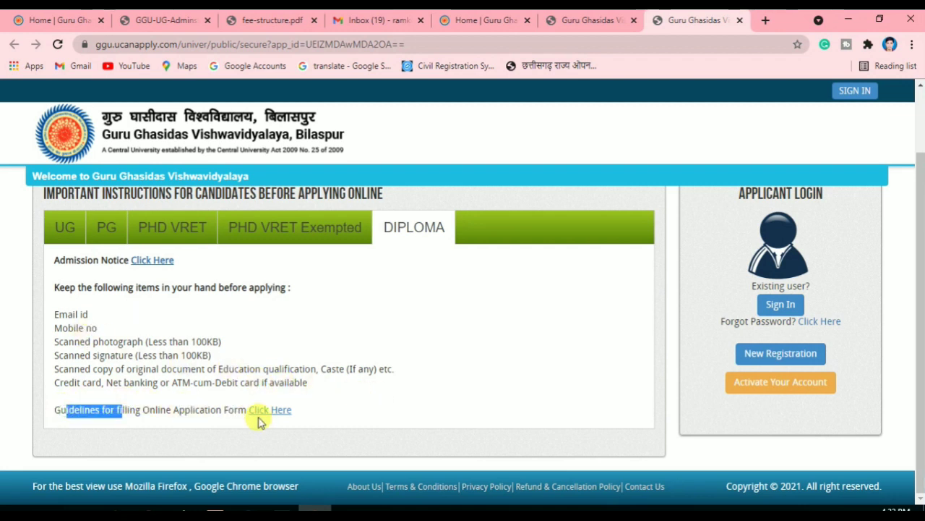
left_click_drag(179, 409, 185, 409)
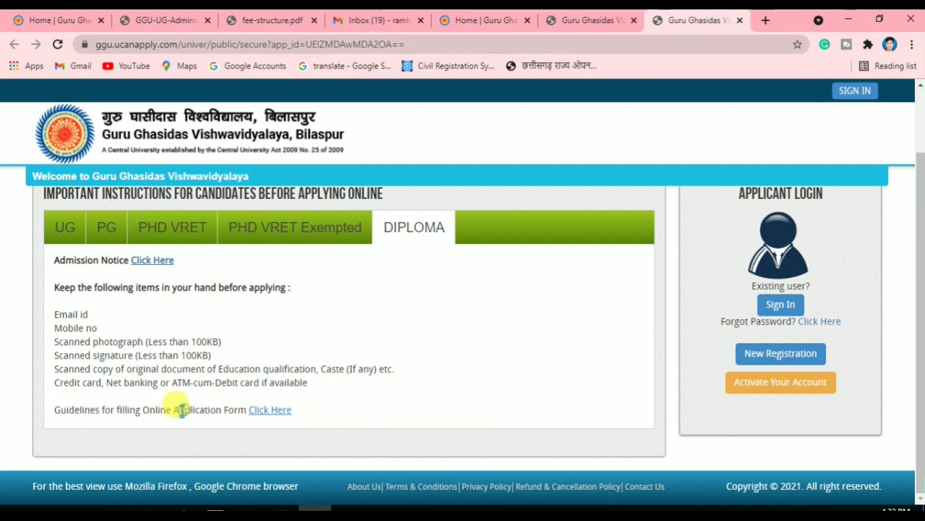
scroll(439, 337, "up", 1)
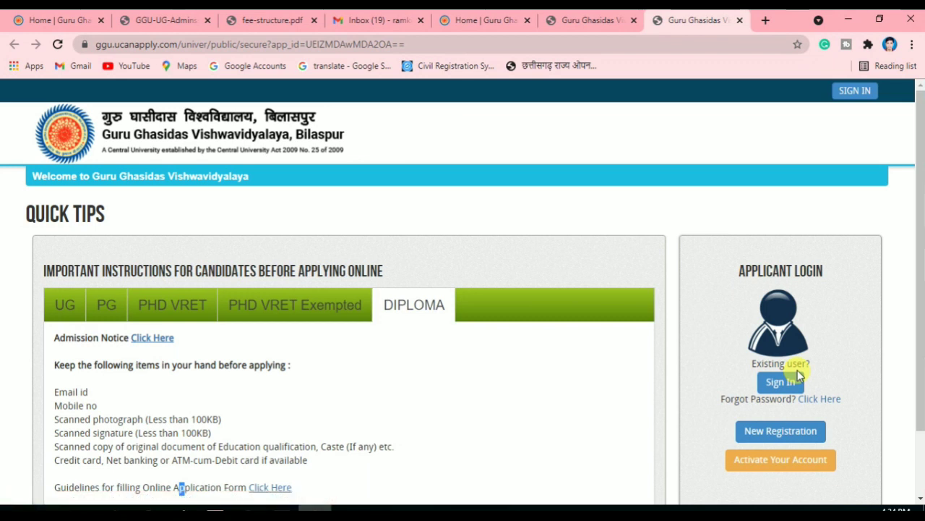
scroll(768, 361, "down", 1)
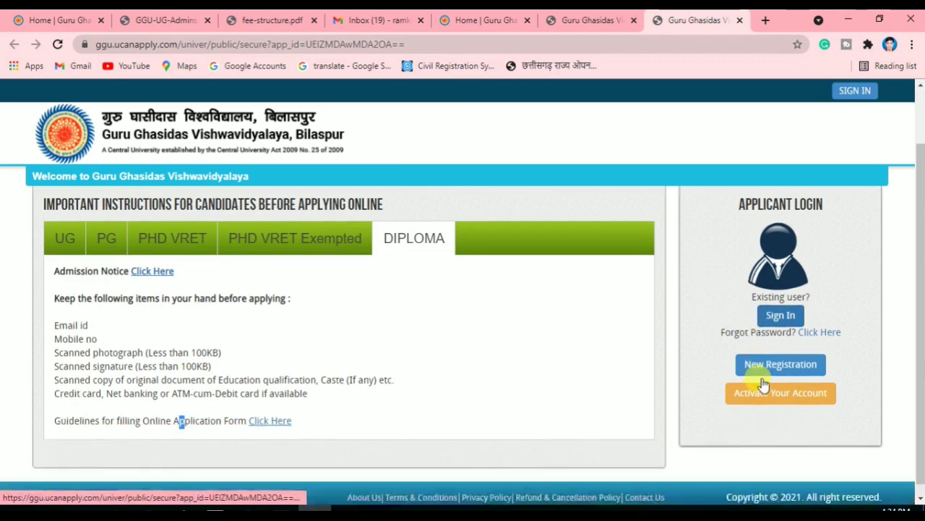
Start a new registration and enter the applicant's first, middle and last names
left_click(769, 357)
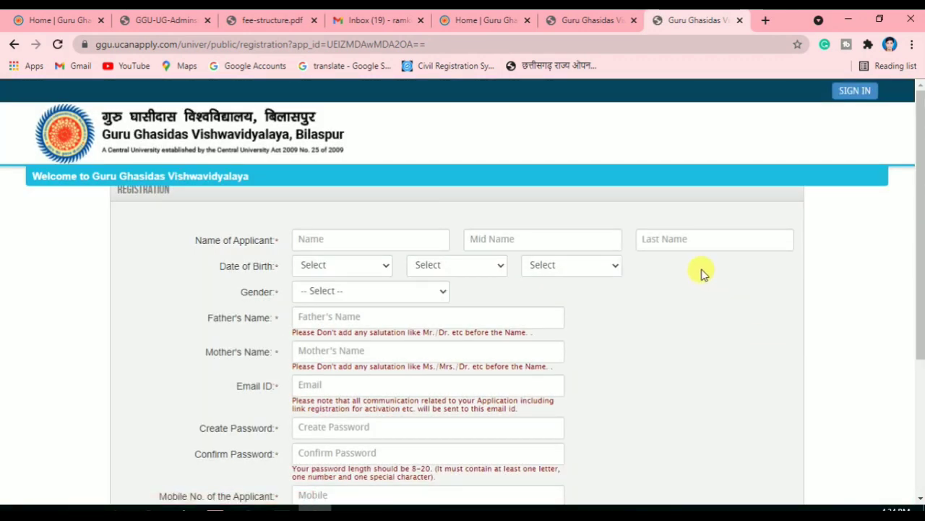
left_click(655, 238)
scroll(496, 200, "down", 1)
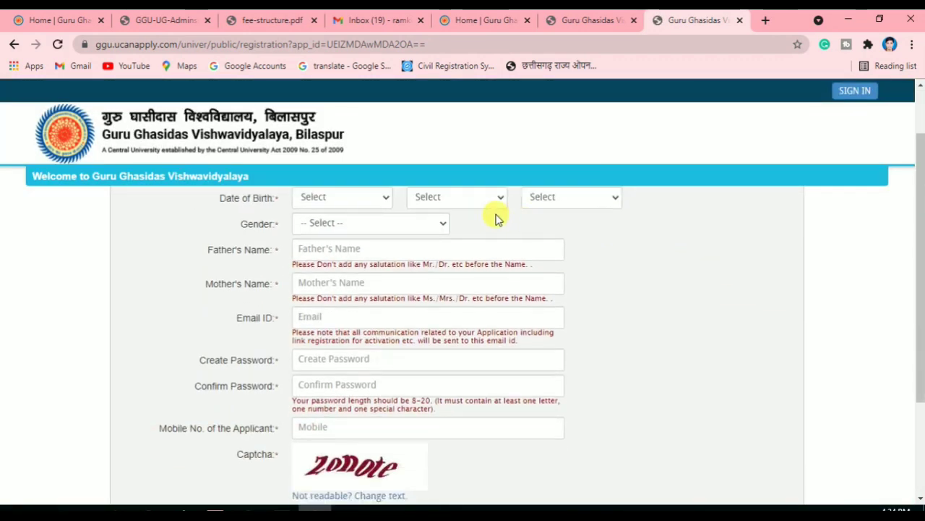
scroll(496, 227, "up", 1)
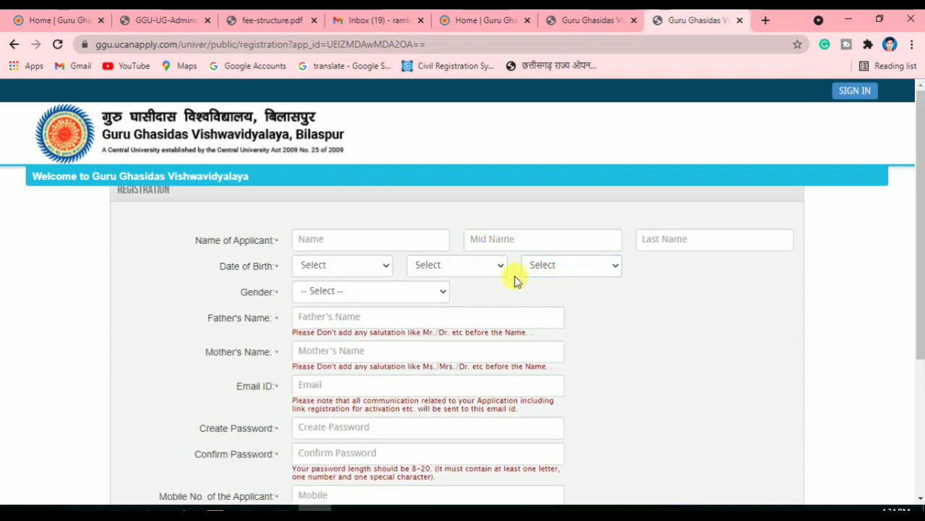
left_click(359, 240)
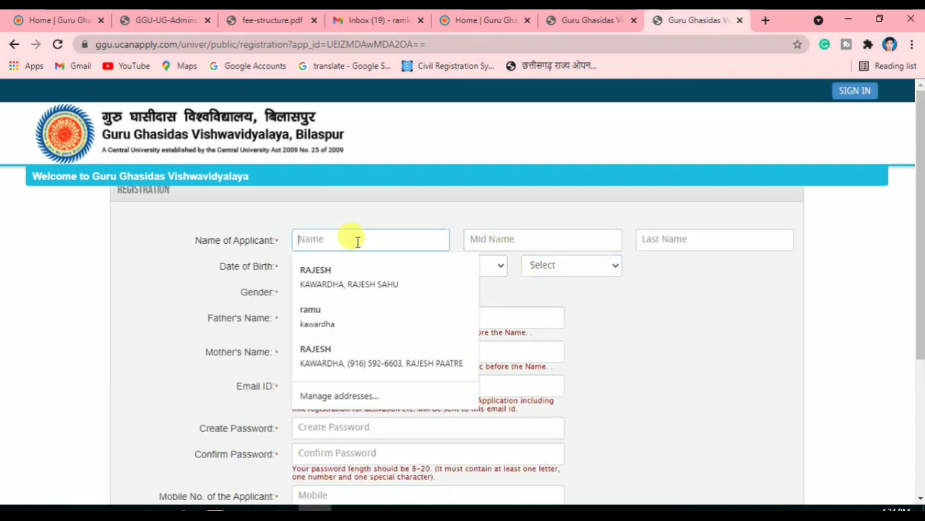
left_click(304, 200)
left_click(346, 239)
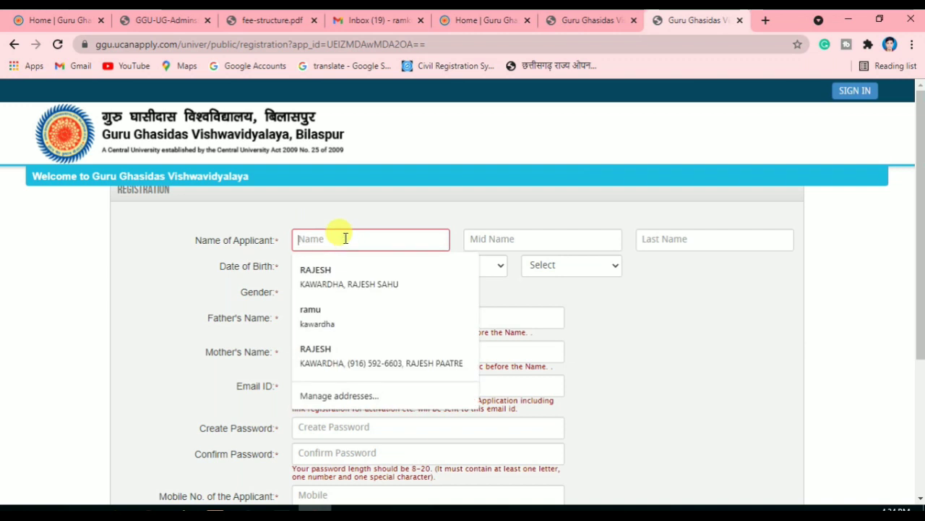
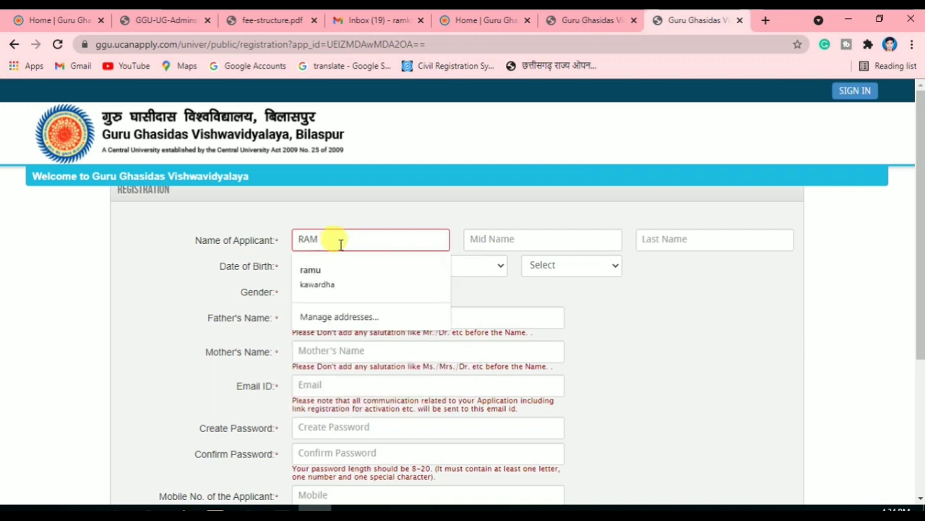
left_click(507, 239)
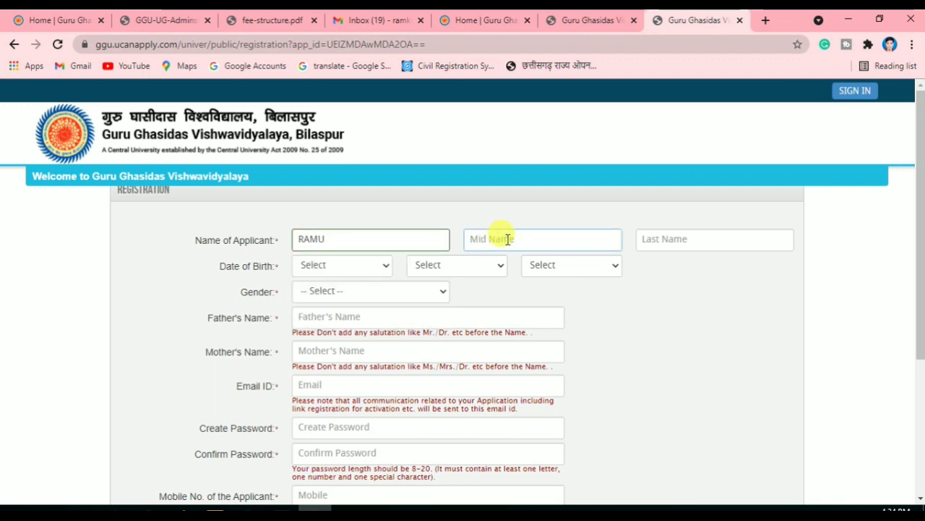
left_click(698, 238)
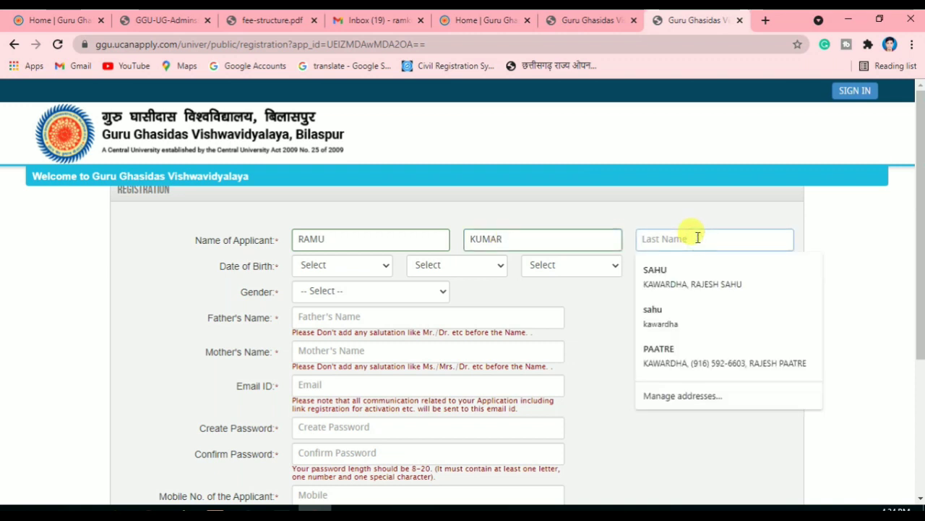
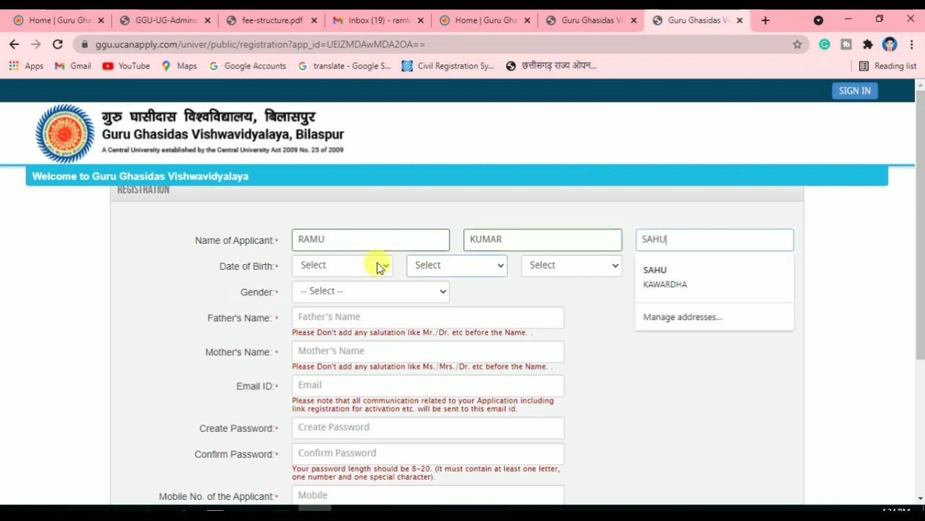
left_click(329, 265)
left_click(379, 138)
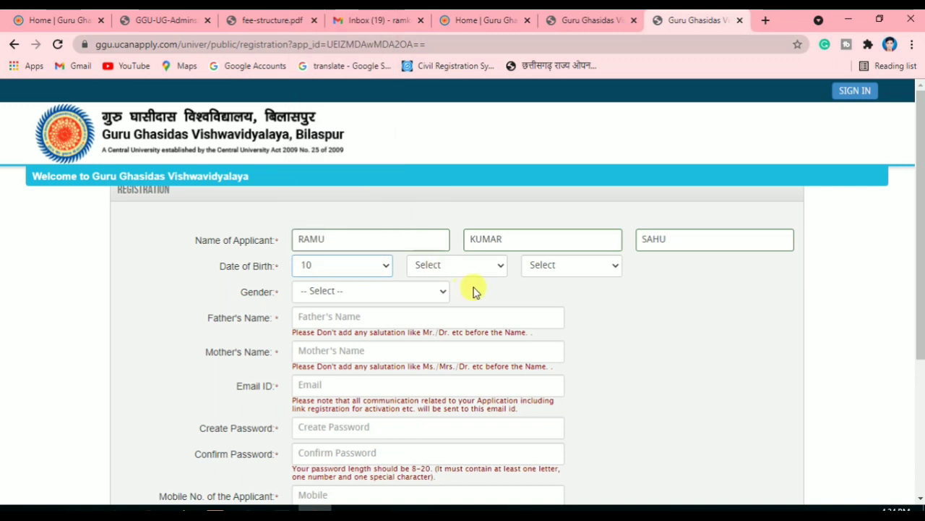
left_click(457, 265)
left_click(457, 366)
left_click(583, 268)
scroll(557, 137, "down", 14)
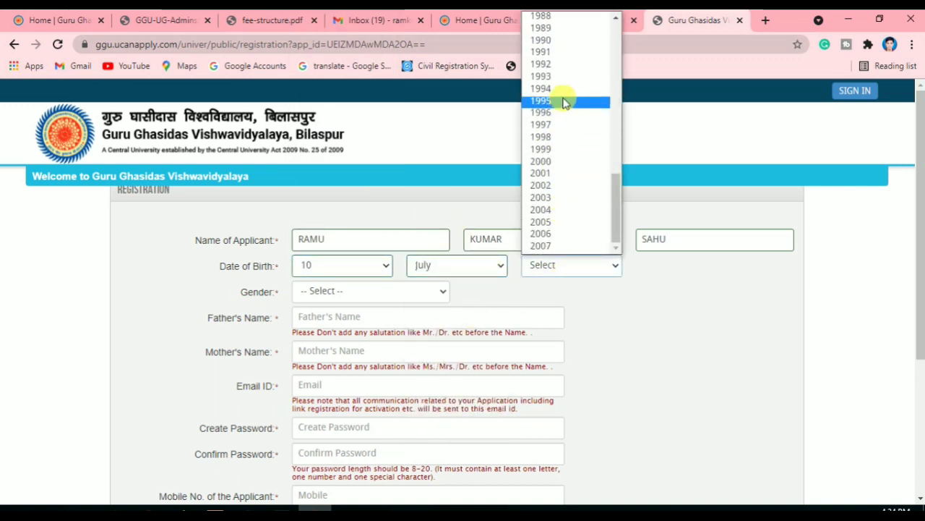
left_click(562, 112)
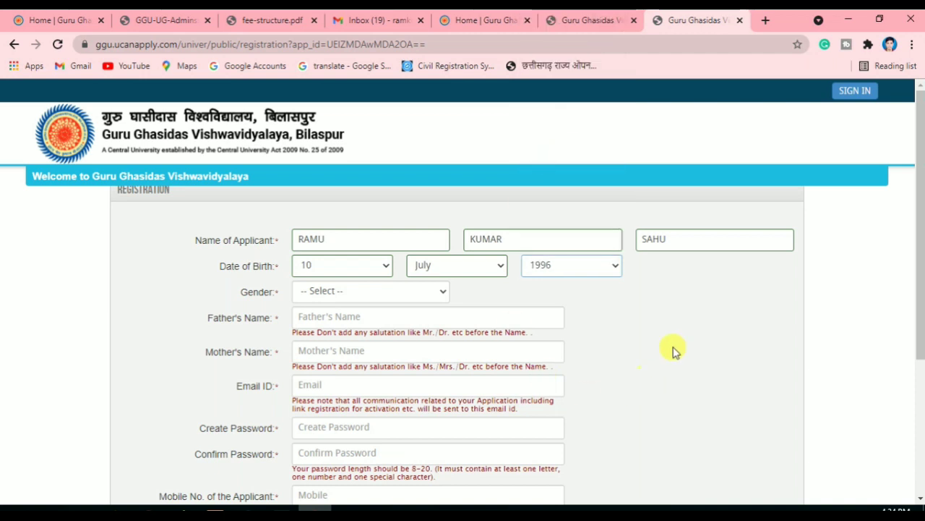
left_click(343, 291)
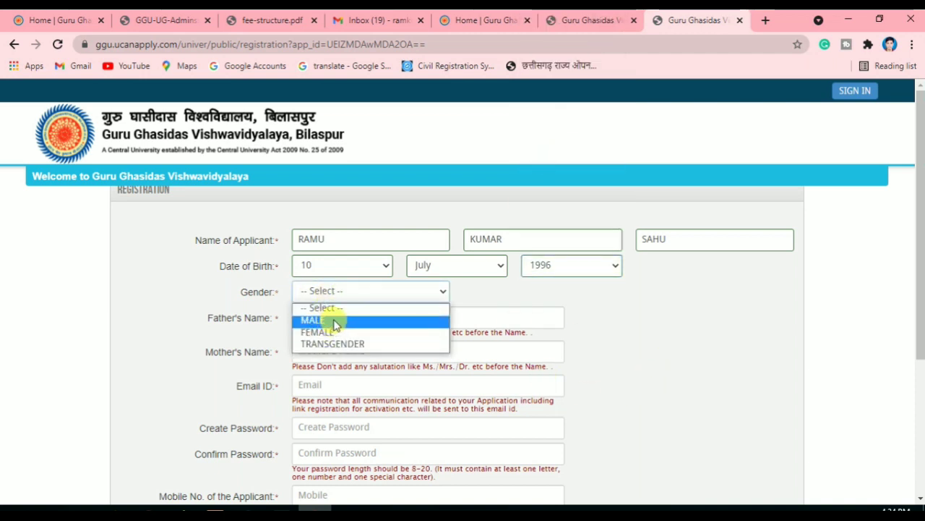
left_click(329, 321)
Enter the father's and mother's names, noting names go without salutation
left_click(364, 320)
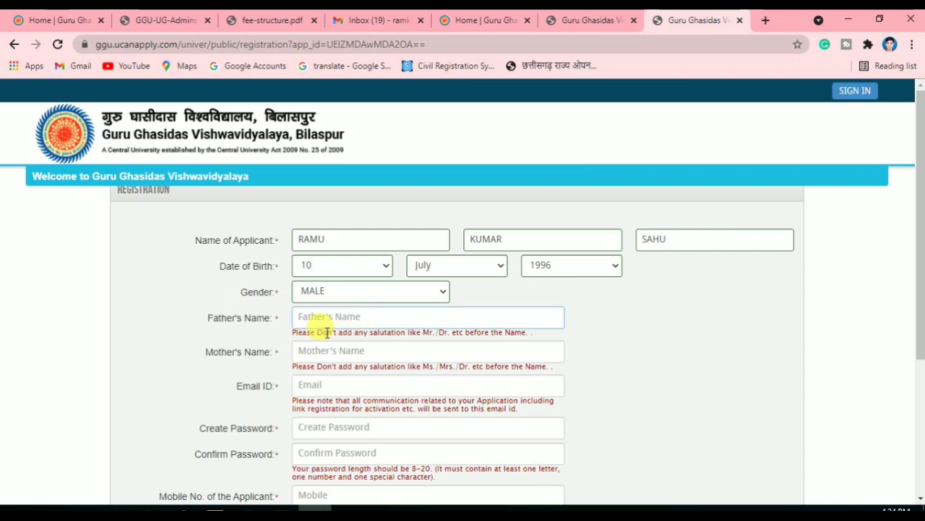
left_click_drag(326, 332, 450, 344)
left_click(438, 330)
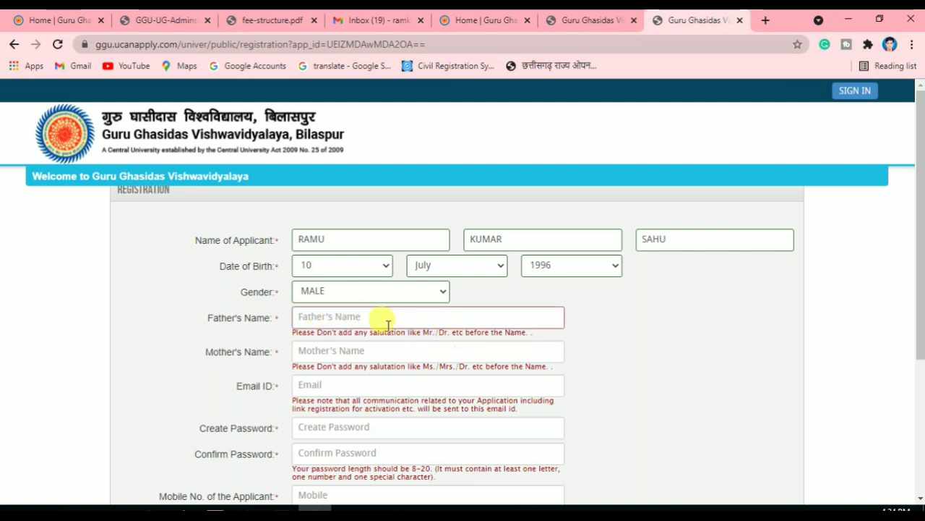
left_click(343, 318)
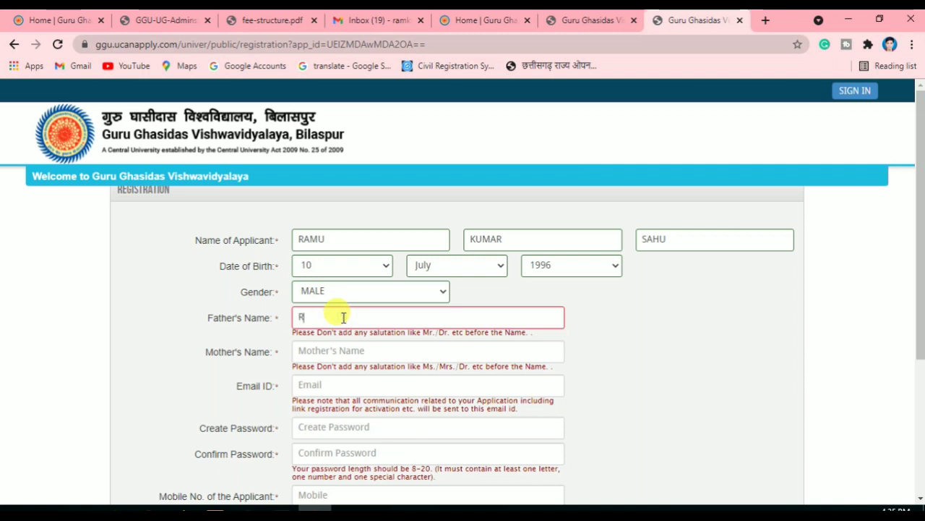
type("AJES")
left_click(333, 351)
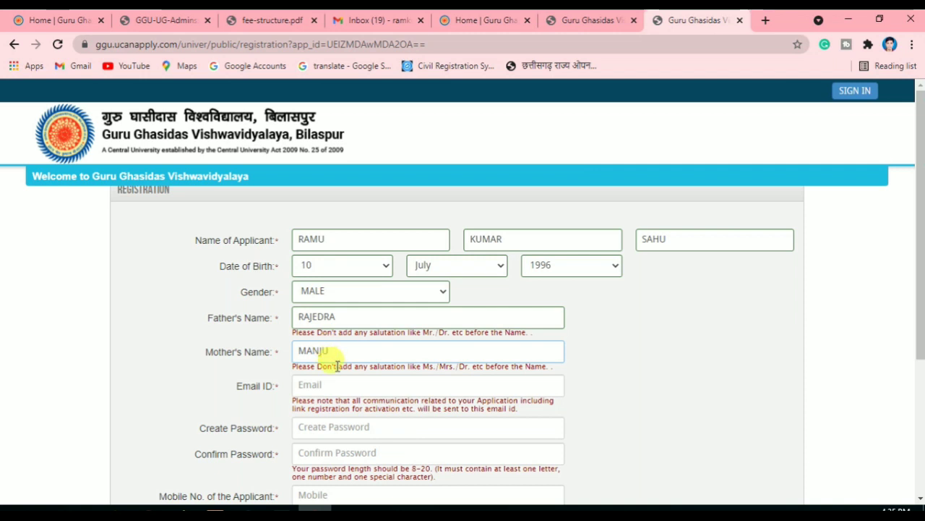
key("Tab")
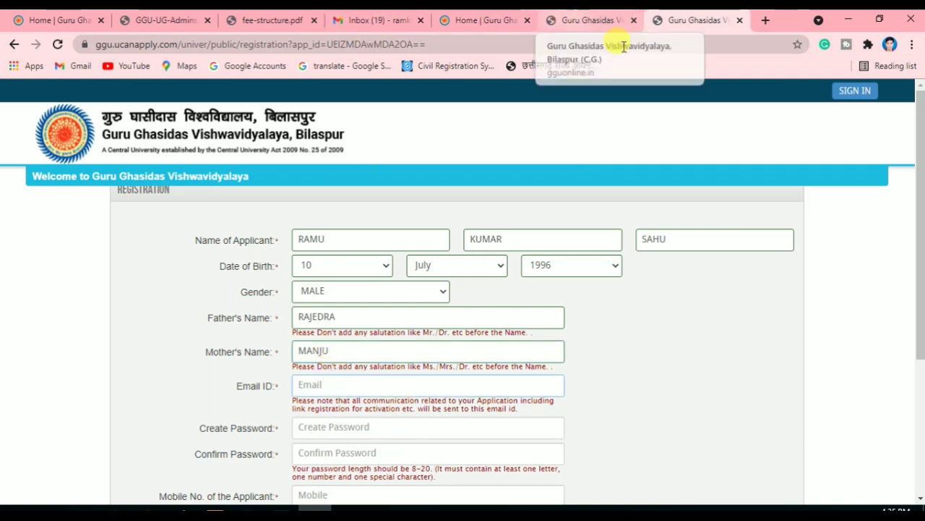
Check the Gmail address and type it in full into Email ID, since pasting is disabled
left_click(339, 22)
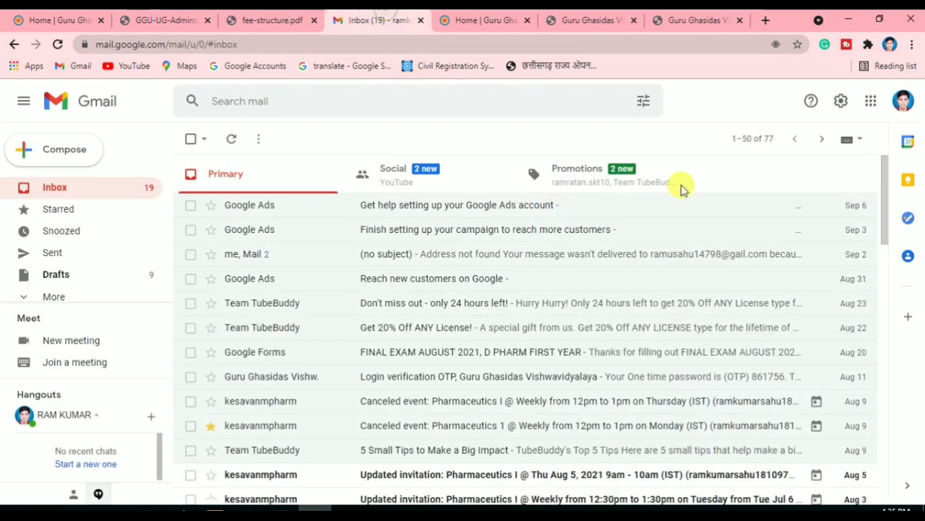
left_click(904, 101)
left_click(911, 232)
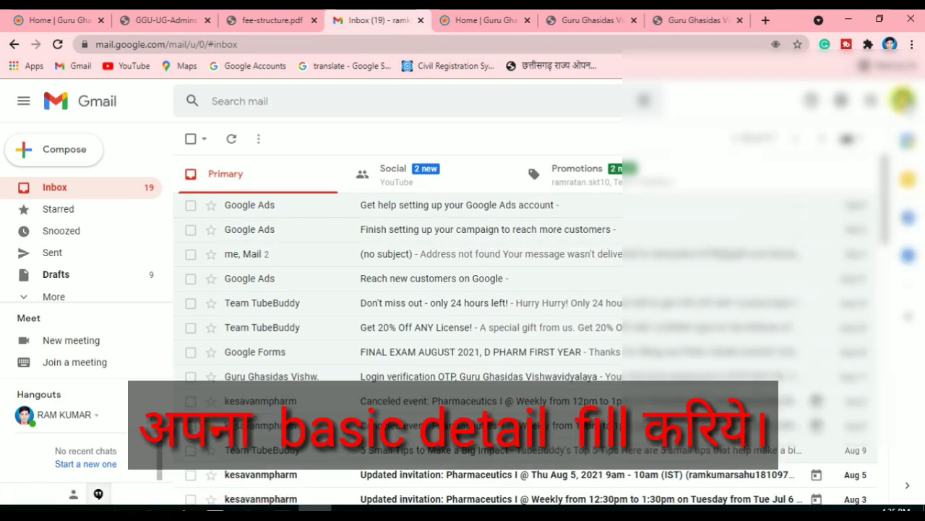
left_click(903, 101)
left_click(698, 20)
key("ctrl+v")
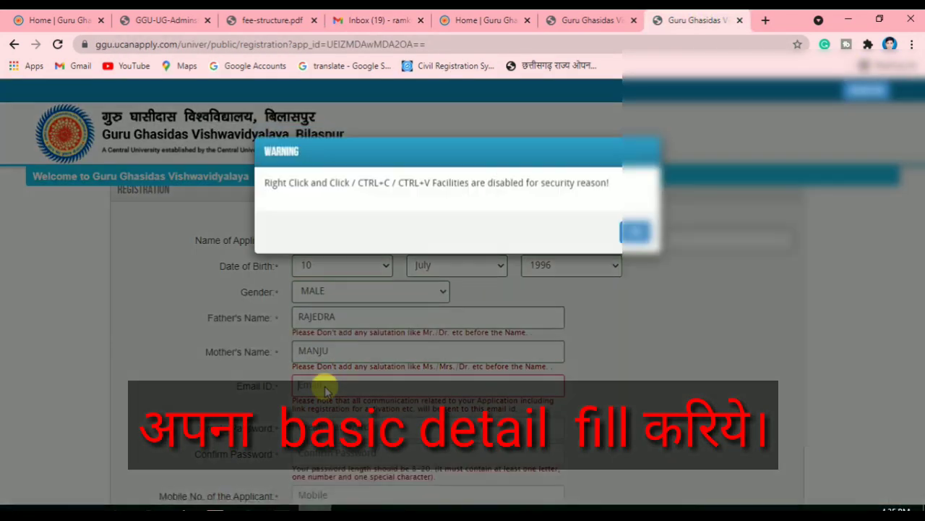
left_click(634, 231)
left_click(329, 381)
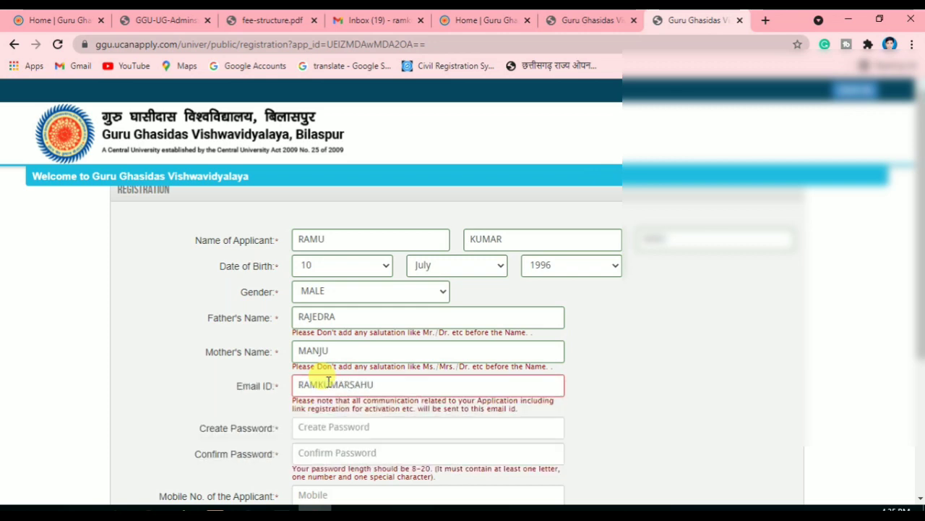
type("1")
key("BackSpace")
left_click(386, 17)
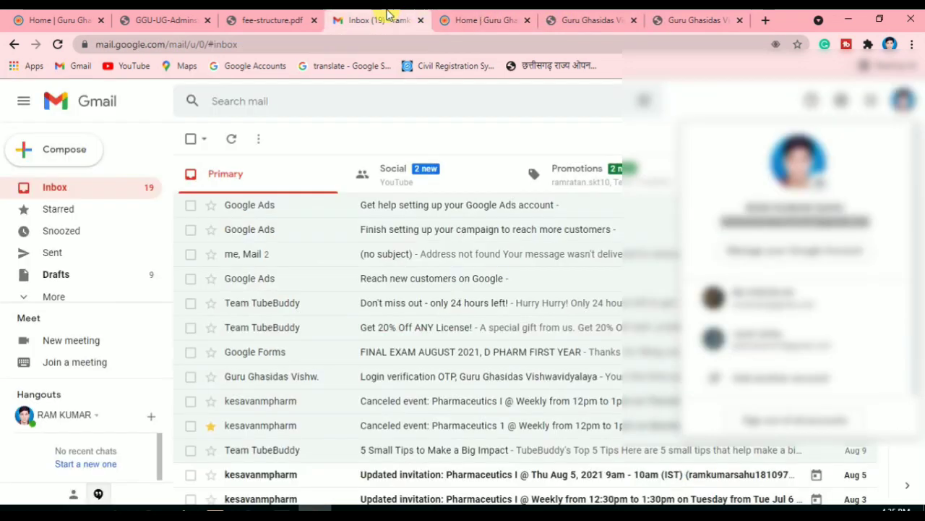
left_click(711, 15)
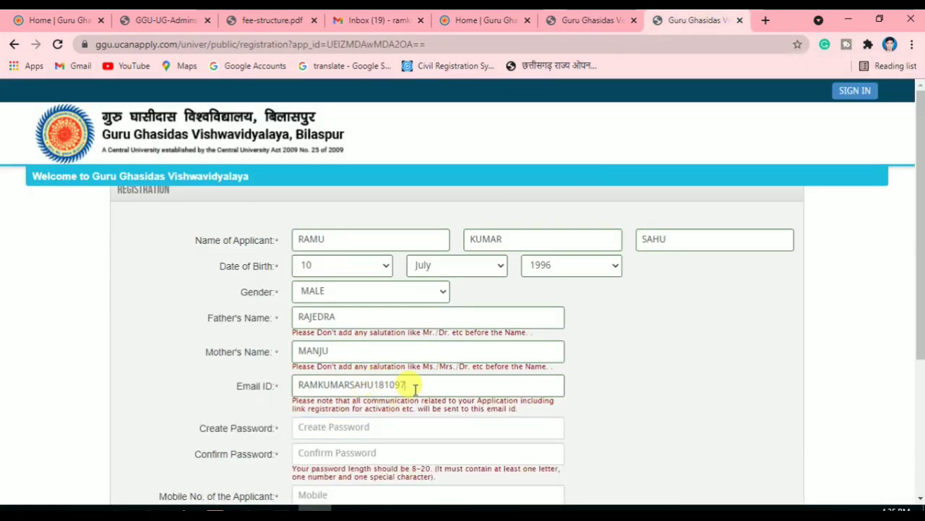
type("@GMAIL.COM")
Enter and confirm the account password, then fill in the mobile number
scroll(618, 378, "down", 1)
left_click(333, 358)
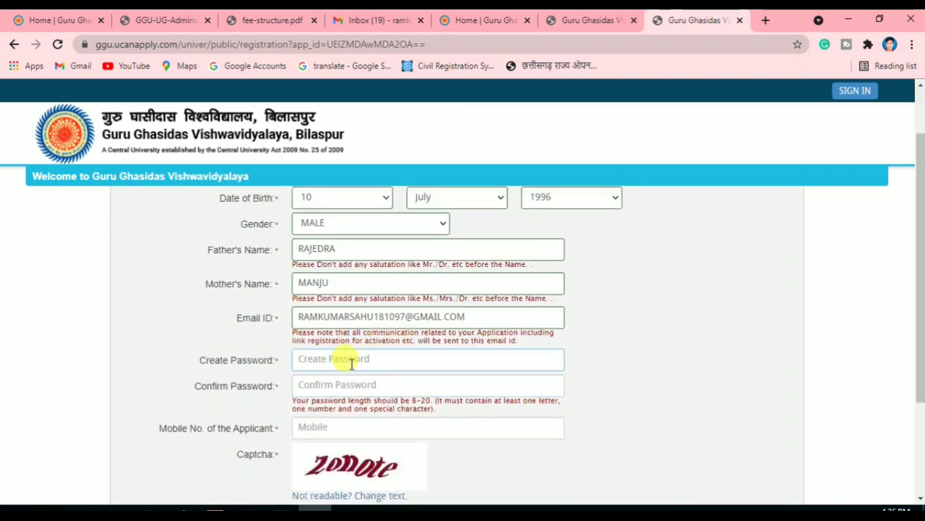
key("BackSpace")
key("BackSpace")
key("BackSpace")
key("BackSpace")
key("BackSpace")
type("•••••")
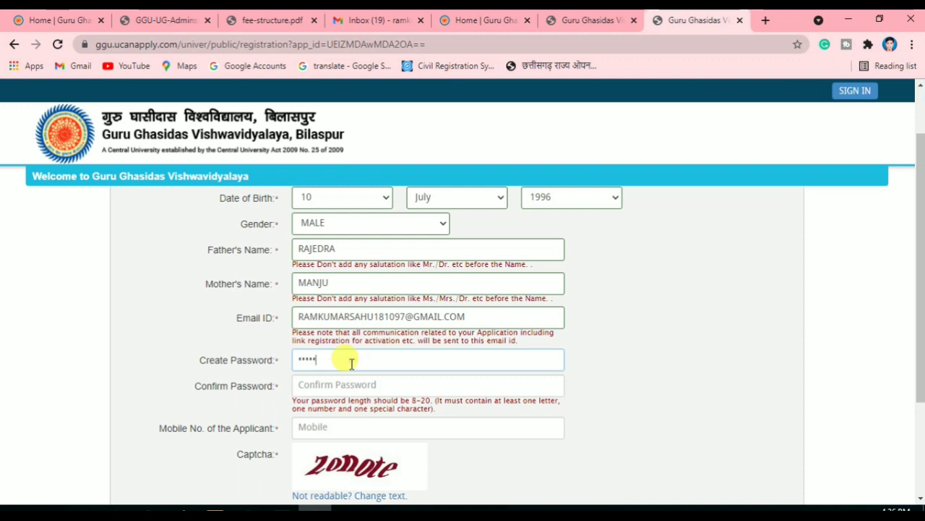
type("•••")
left_click(351, 382)
type("•")
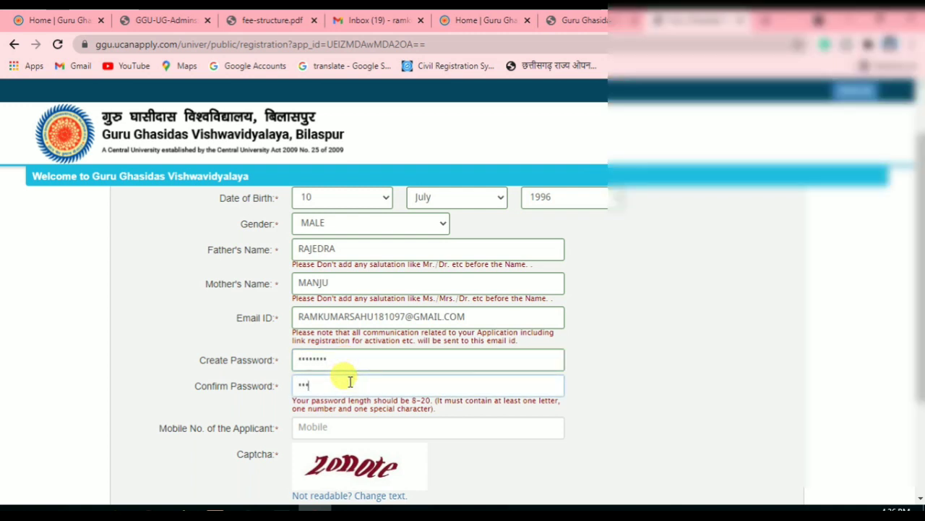
type("•••••••")
left_click(354, 433)
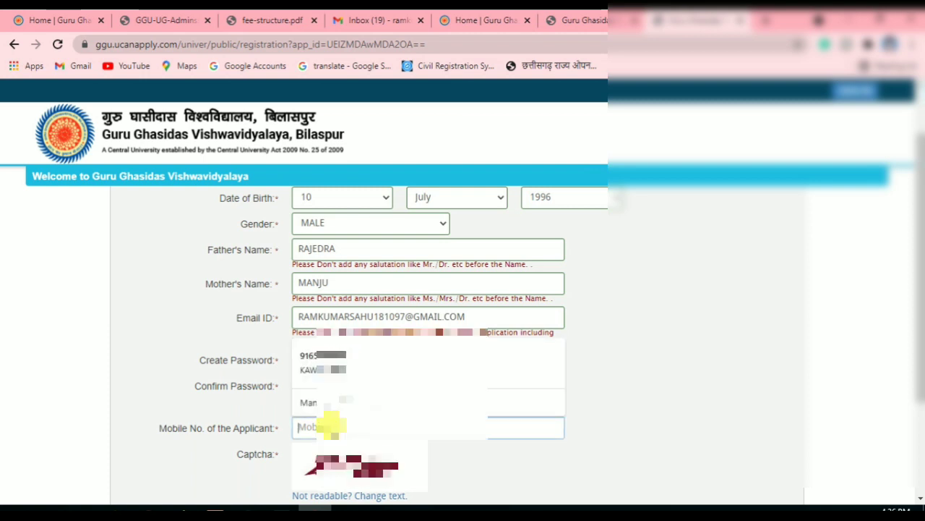
type("708")
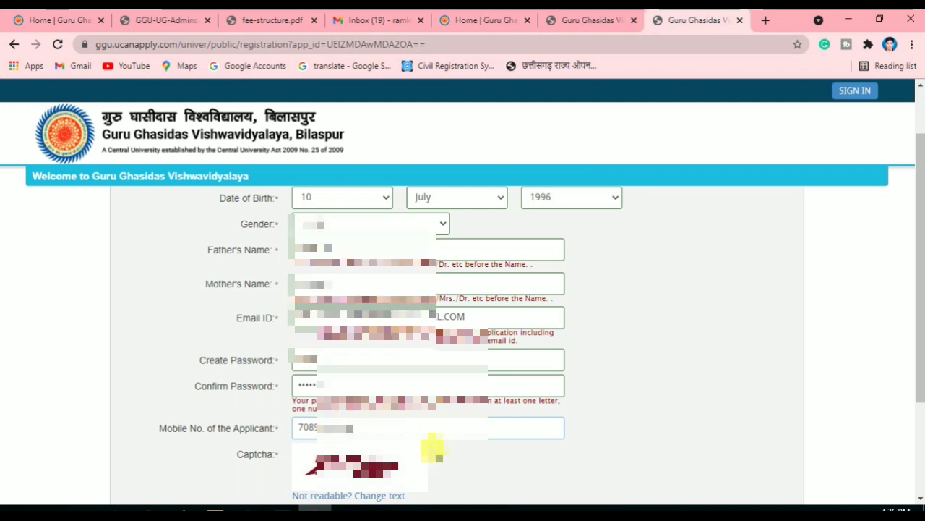
Type the displayed captcha word at the bottom of the form
scroll(434, 450, "down", 2)
left_click(376, 380)
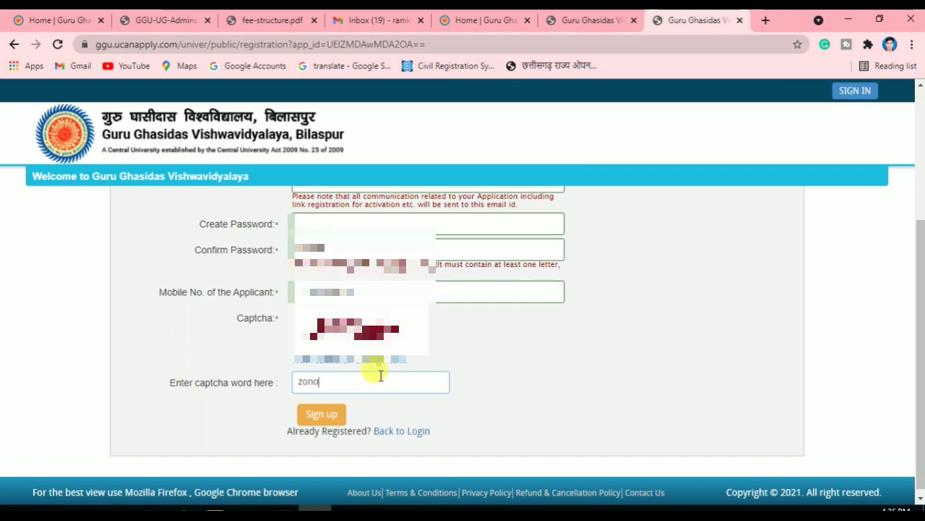
type("zonote")
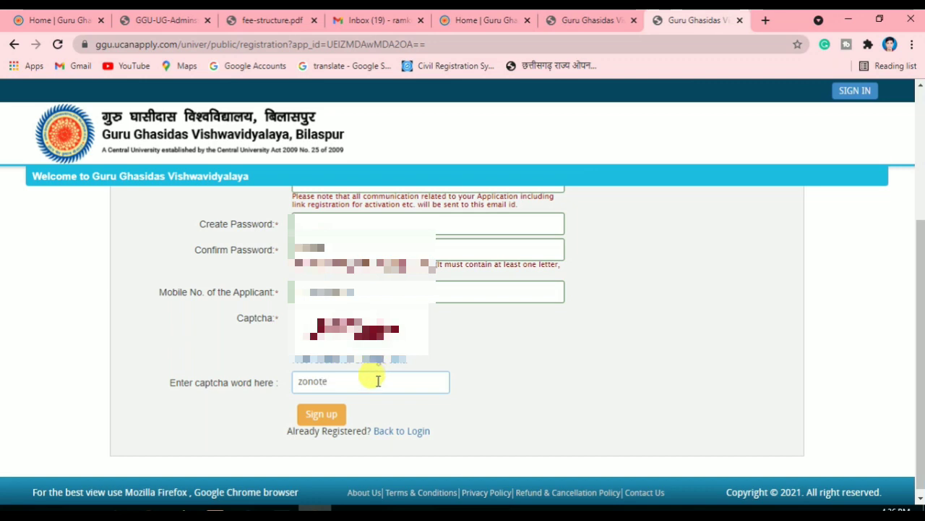
scroll(480, 374, "up", 3)
scroll(485, 372, "down", 2)
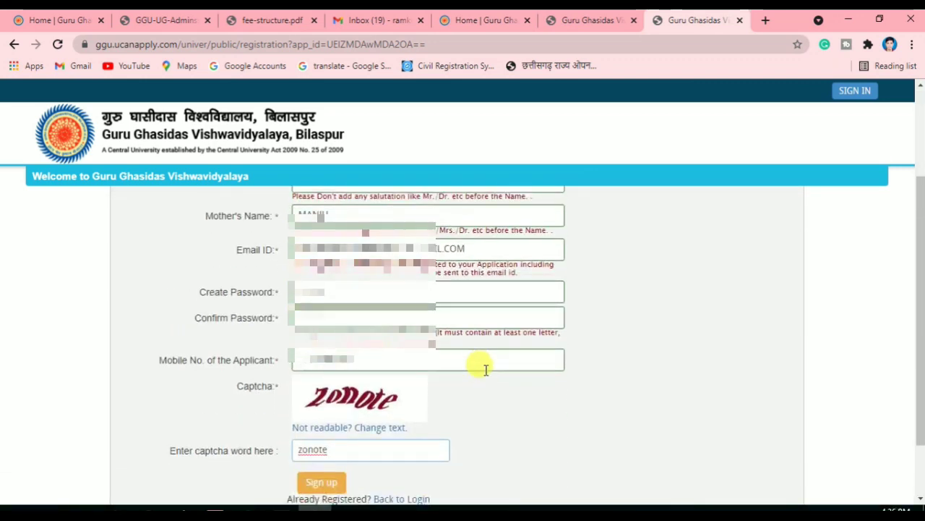
scroll(470, 370, "down", 2)
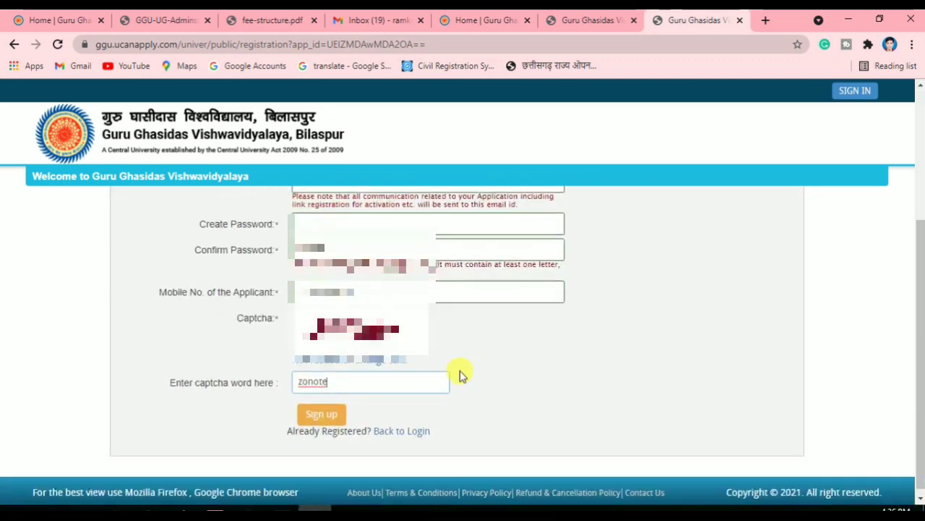
Sign up, confirm the Registration Details dialog, and go Back to Home page
left_click(319, 415)
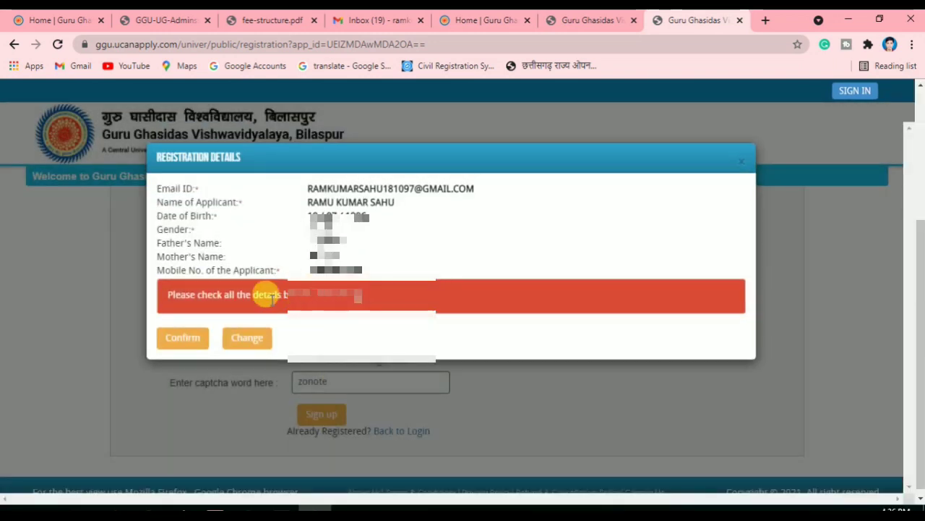
left_click_drag(306, 188, 376, 253)
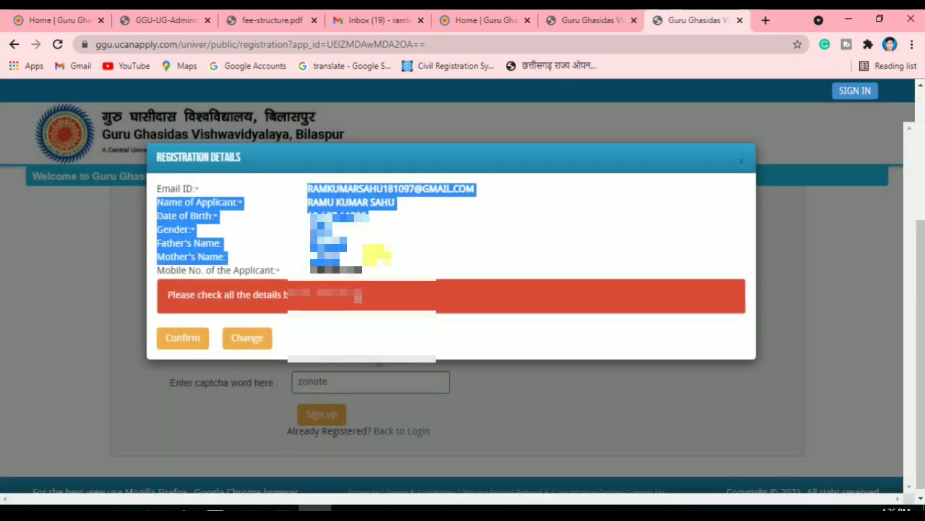
left_click(381, 262)
left_click(190, 340)
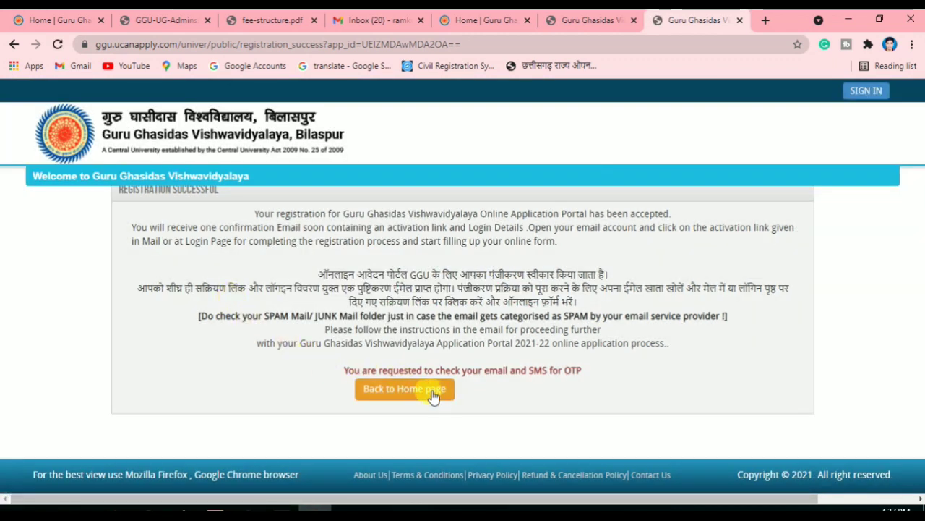
left_click_drag(382, 369, 483, 370)
left_click(510, 369)
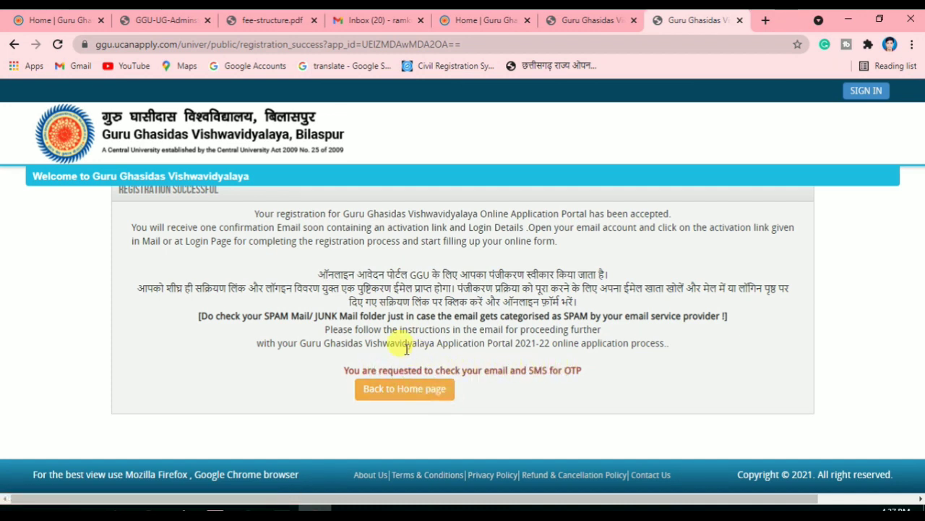
left_click(411, 394)
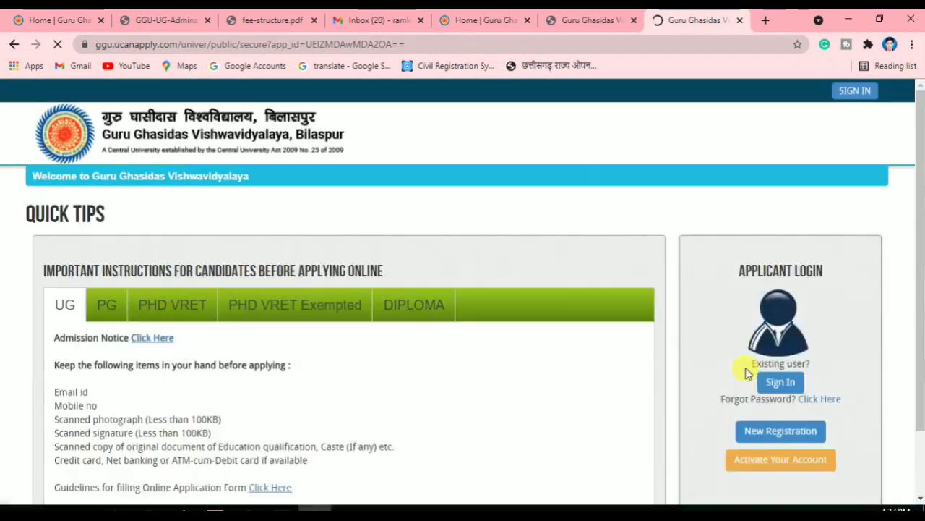
Sign in with the saved email and password, then resend activation details after the locked-login error
scroll(590, 393, "down", 2)
scroll(585, 392, "up", 1)
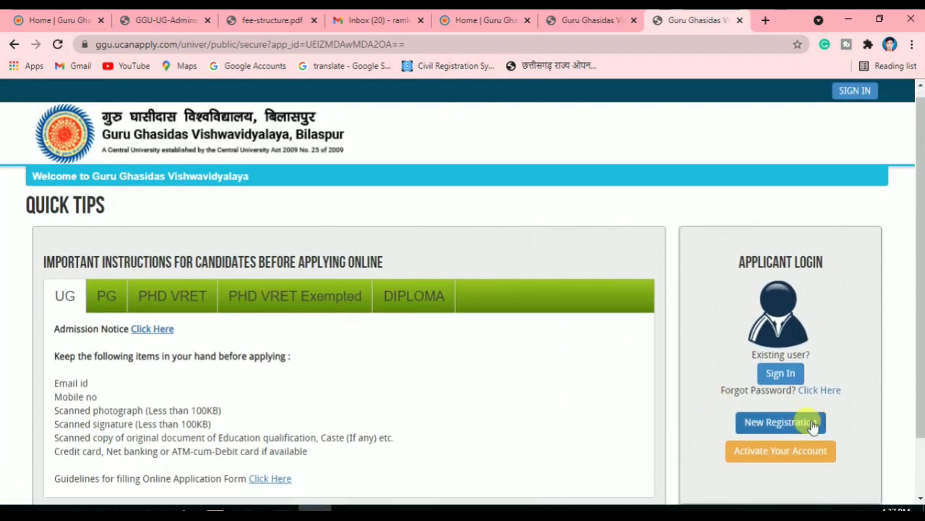
scroll(812, 423, "down", 1)
left_click(791, 314)
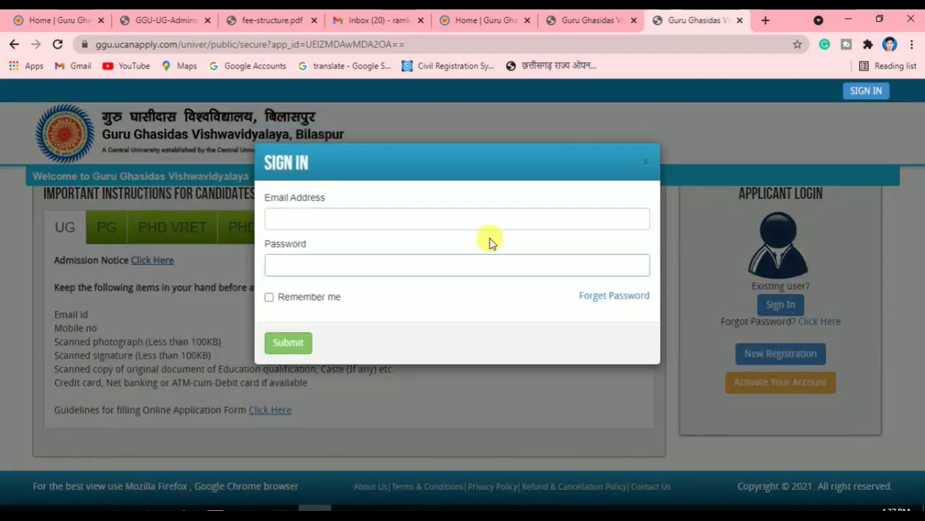
left_click(470, 223)
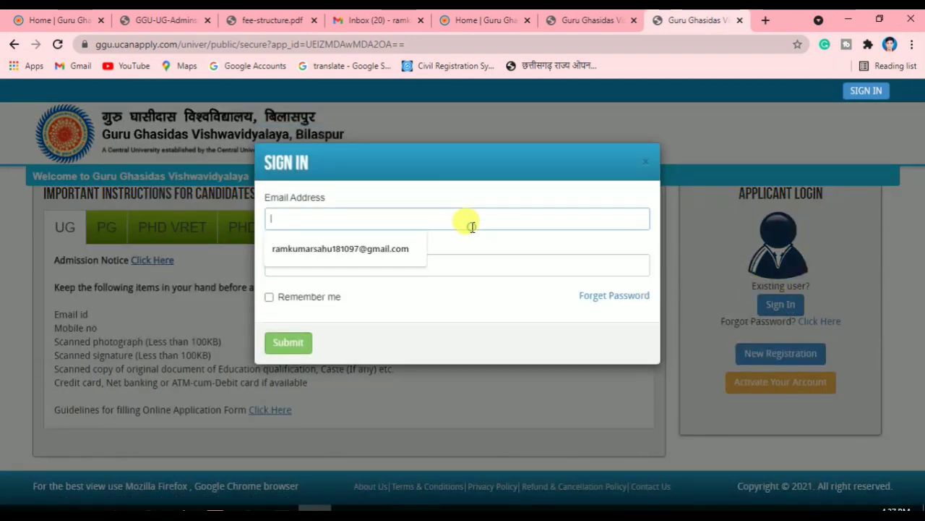
left_click(389, 249)
left_click(337, 267)
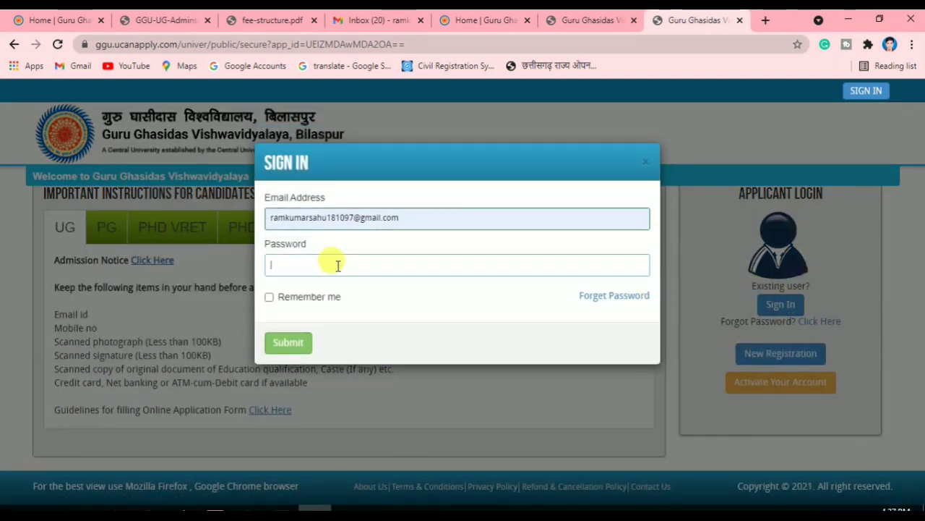
type("1")
left_click(279, 339)
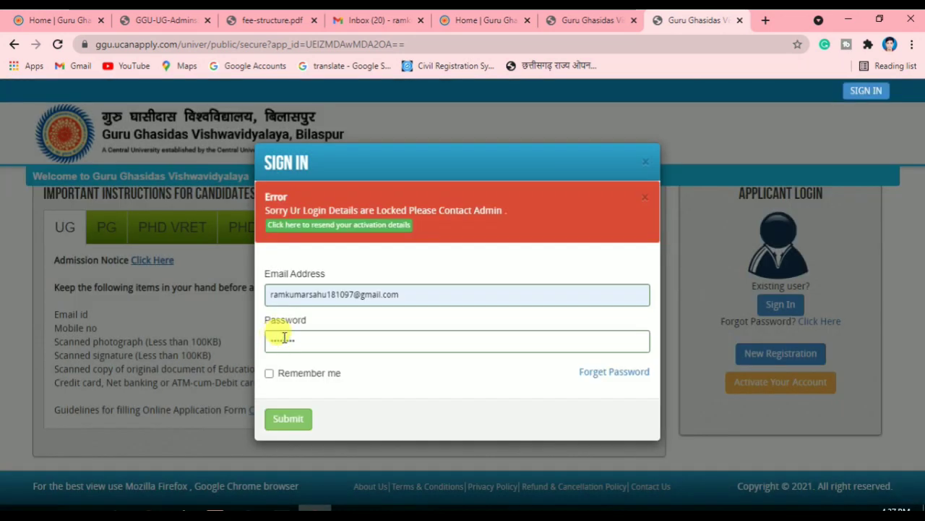
left_click(359, 226)
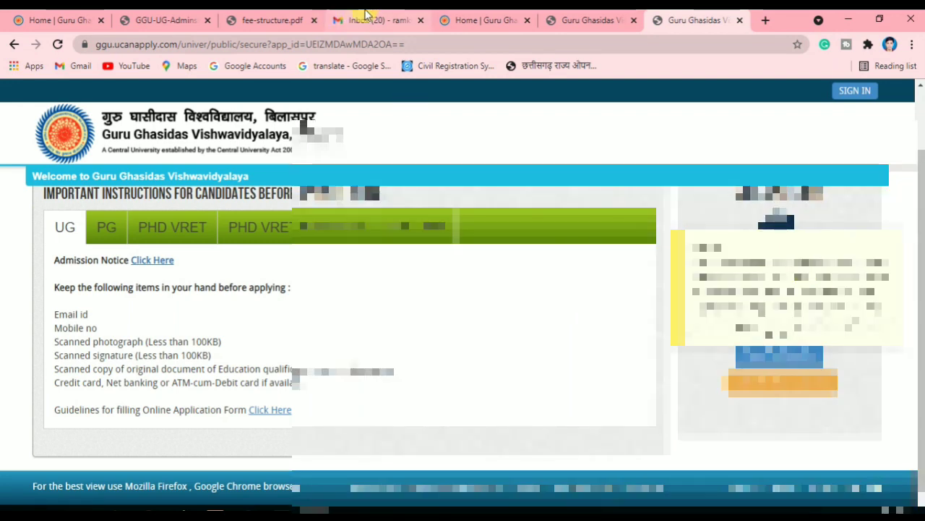
Open the Admin activation email in Gmail and follow its 'Click Here to Verify/Activate' link
left_click(365, 20)
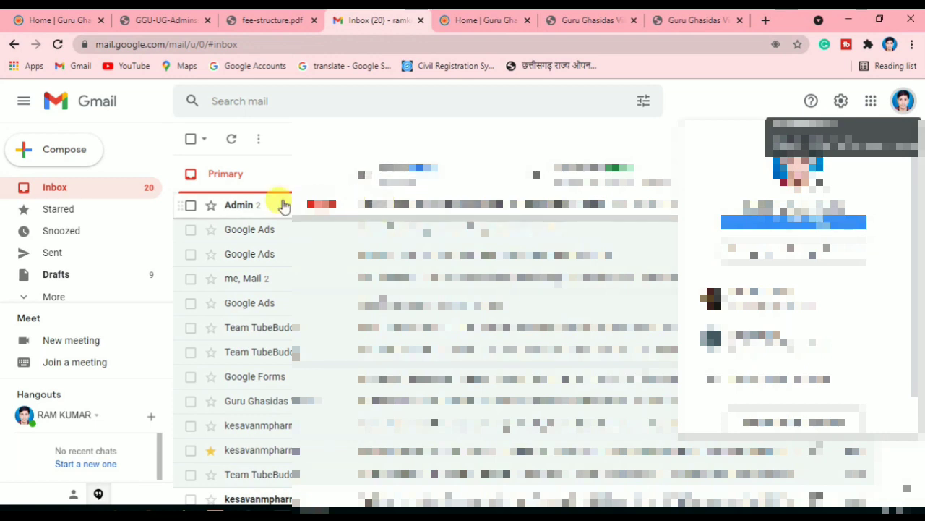
left_click(394, 203)
left_click(394, 205)
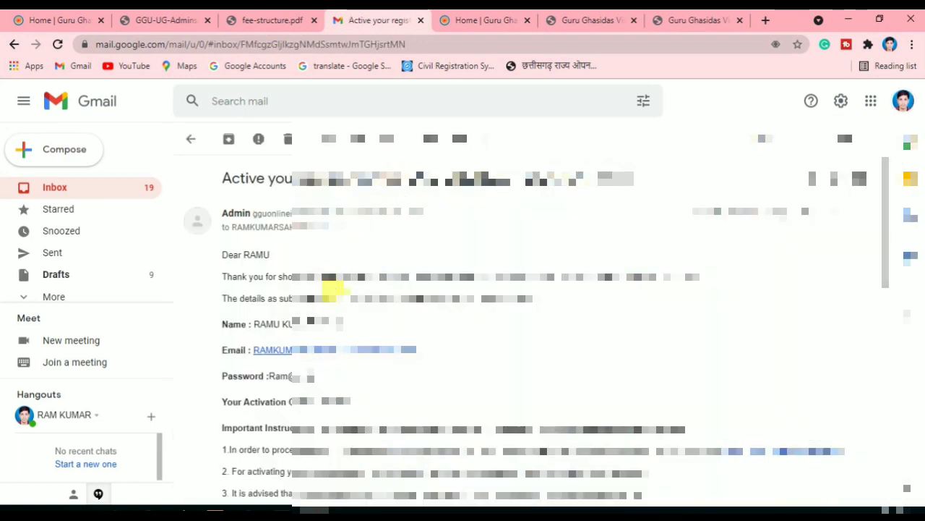
scroll(269, 296, "down", 3)
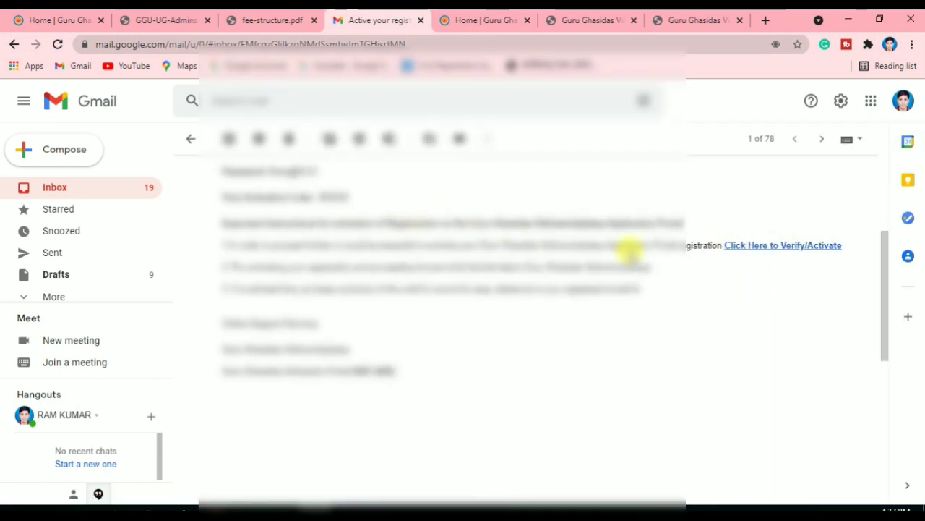
left_click(761, 248)
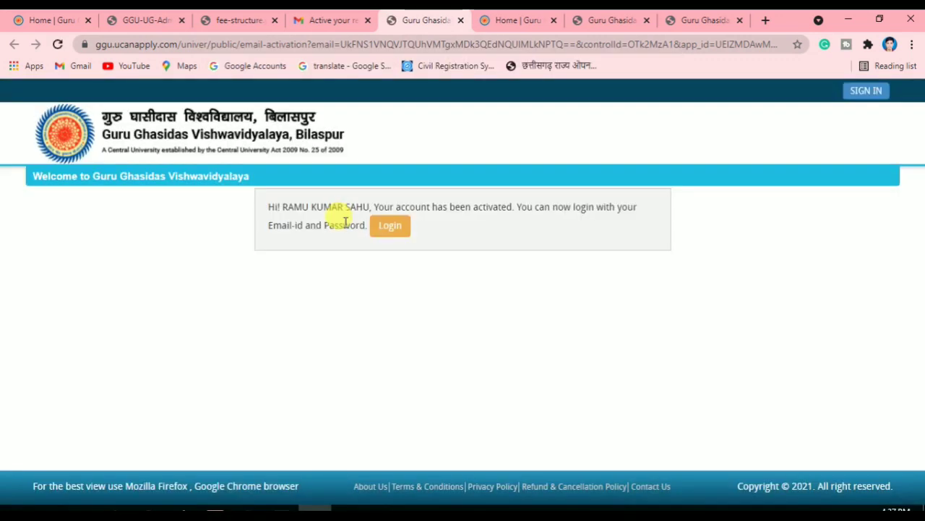
Read the account-activated message and go on to the applicant sign-in form
left_click_drag(288, 206, 529, 222)
left_click(479, 192)
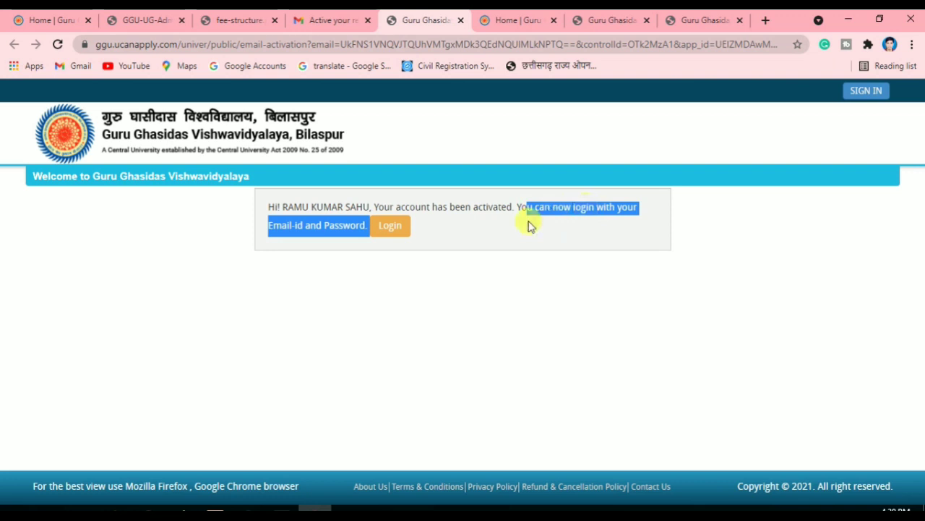
left_click(316, 242)
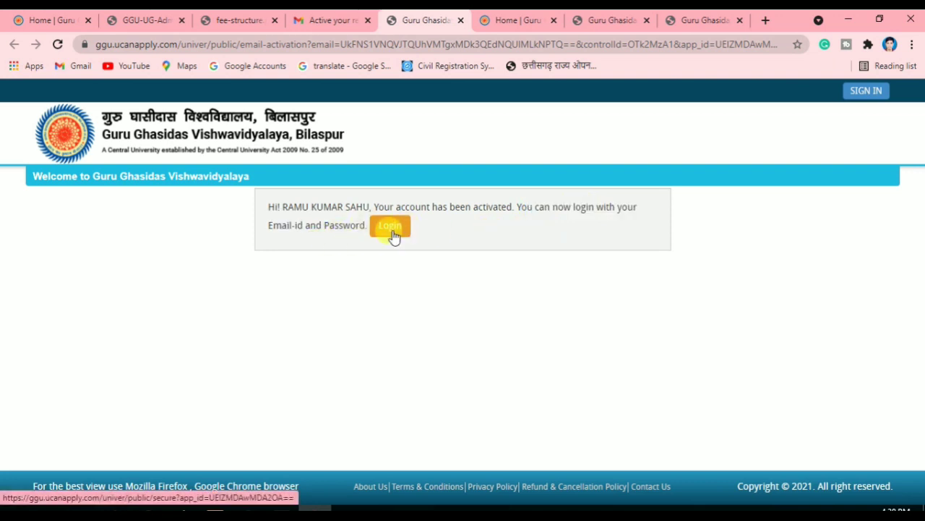
left_click(390, 227)
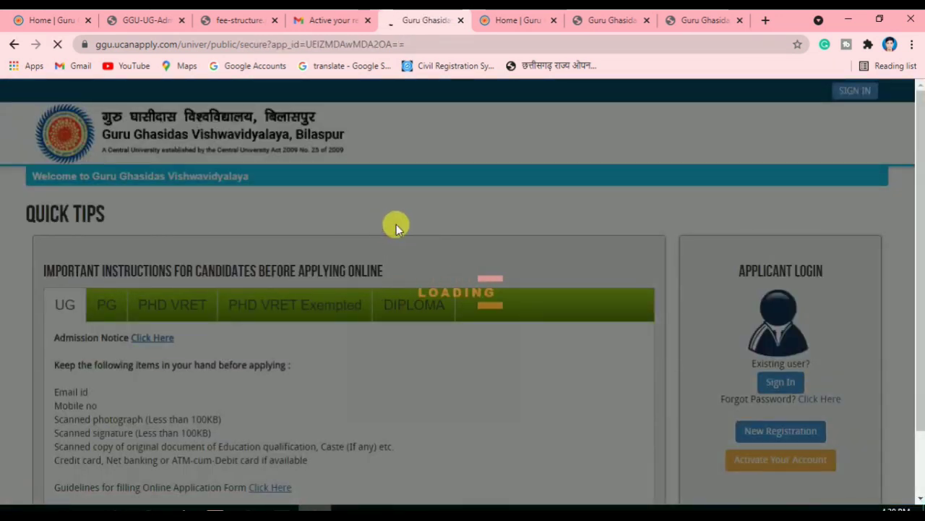
scroll(320, 253, "down", 1)
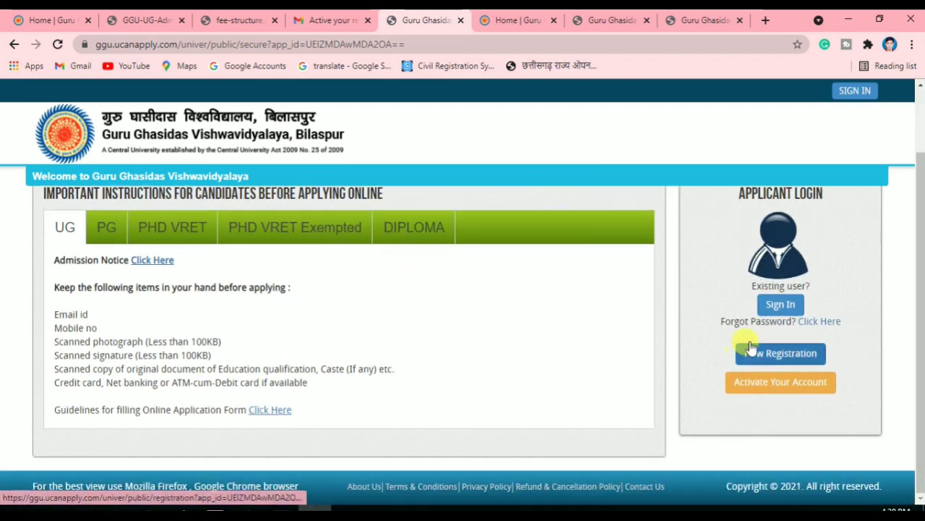
left_click(778, 306)
Sign in with the registered email address and password
left_click(306, 209)
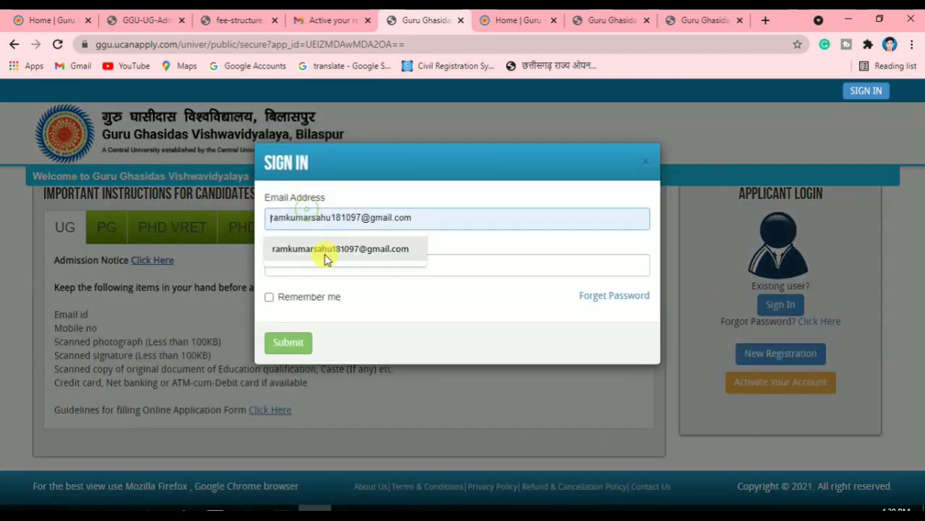
left_click(324, 250)
left_click(325, 257)
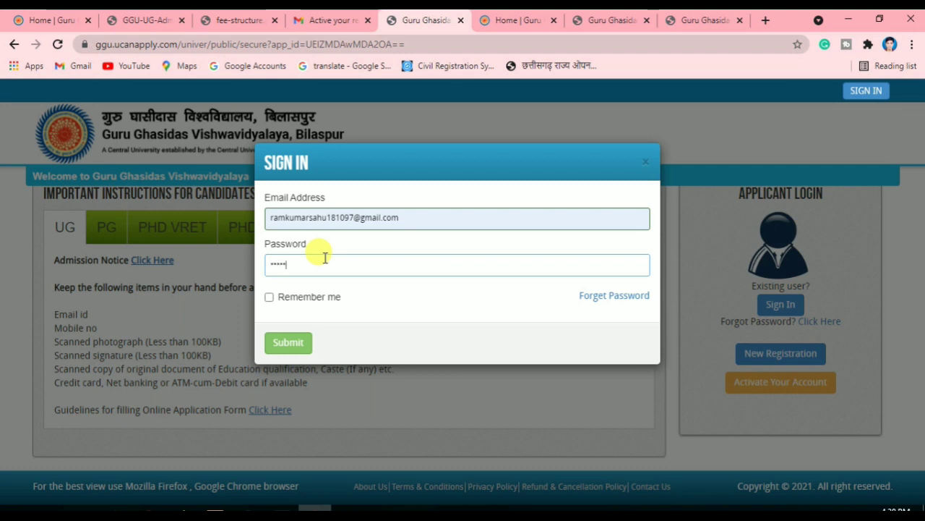
left_click(293, 341)
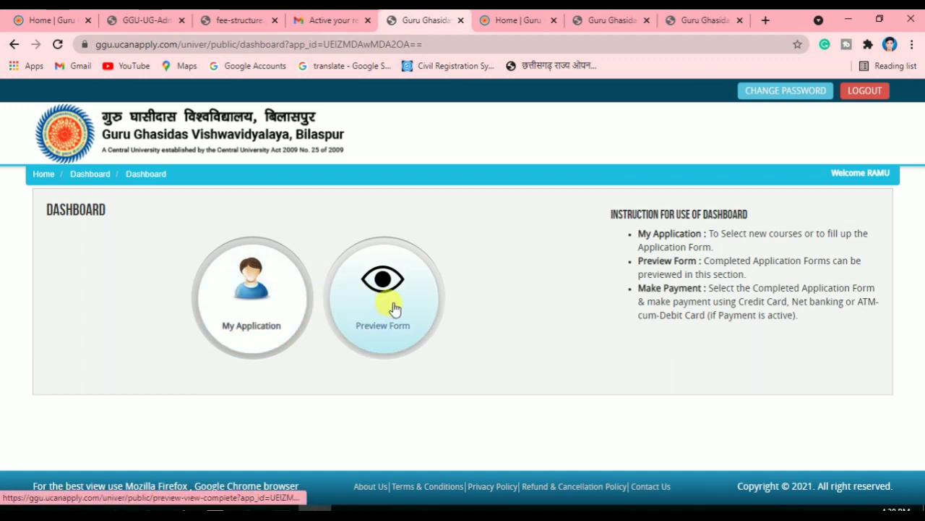
In My Application, choose course type DIPLOMA and course Diploma in Pharmacy, then proceed
left_click(250, 313)
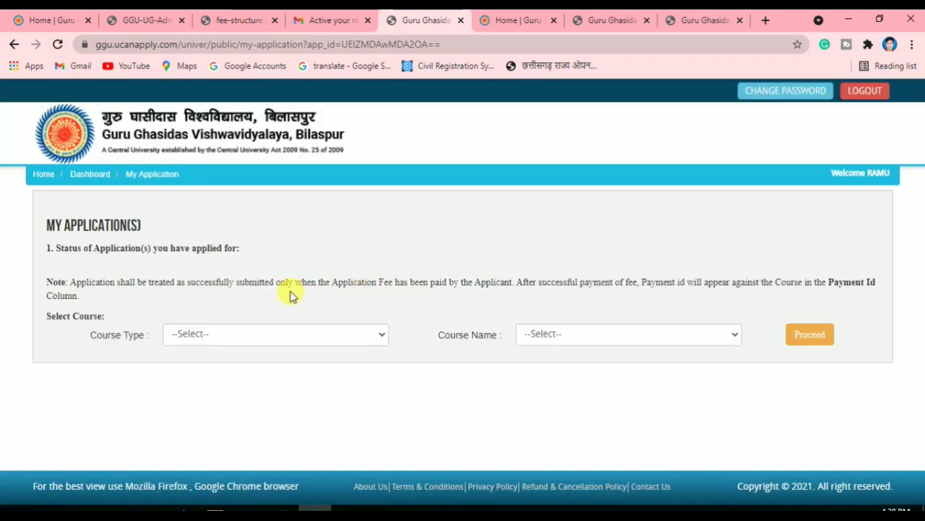
left_click(244, 333)
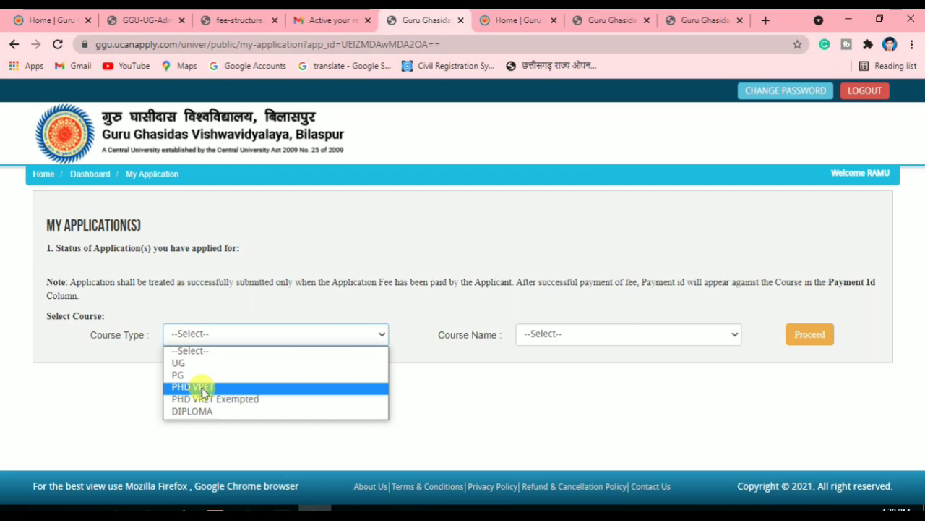
left_click(208, 412)
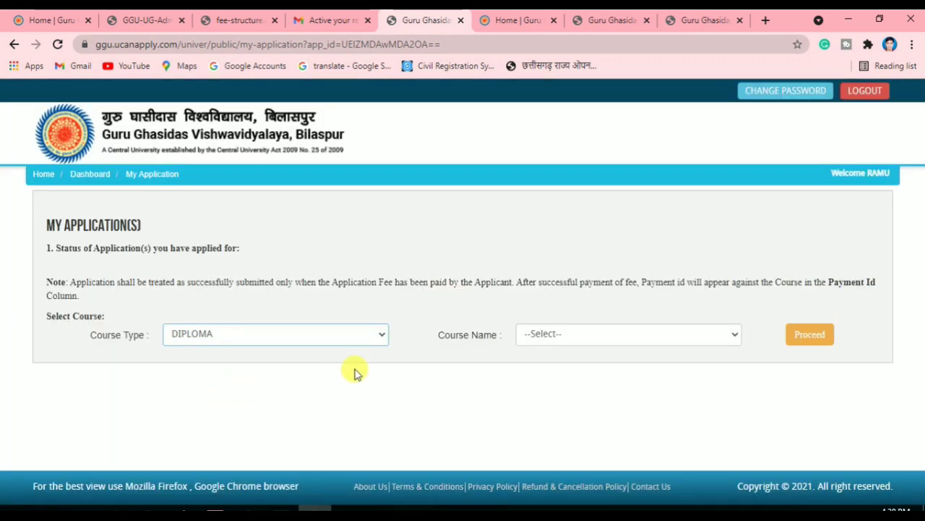
left_click(577, 334)
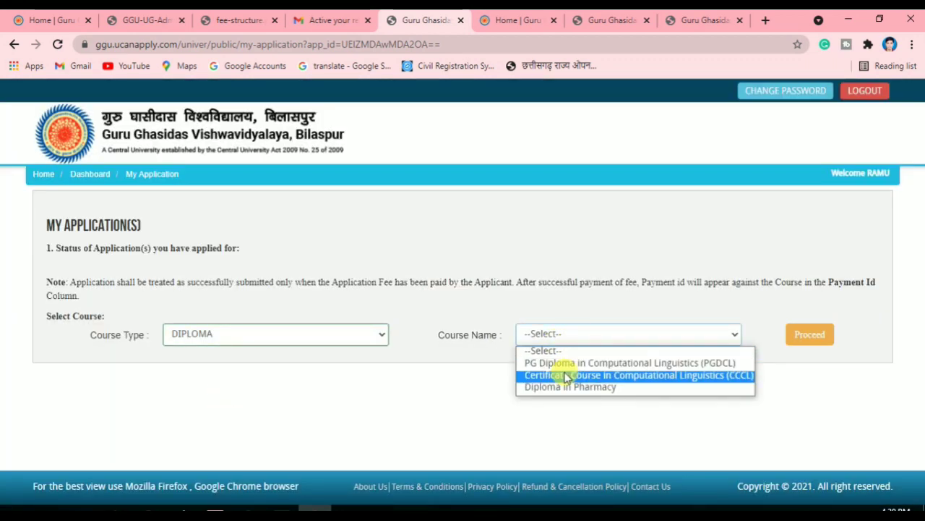
left_click(465, 402)
left_click(544, 334)
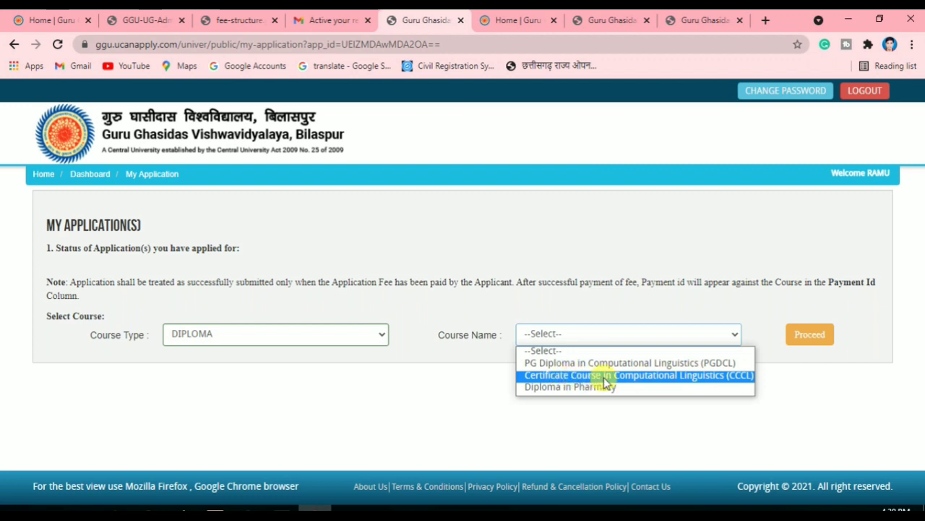
left_click(556, 385)
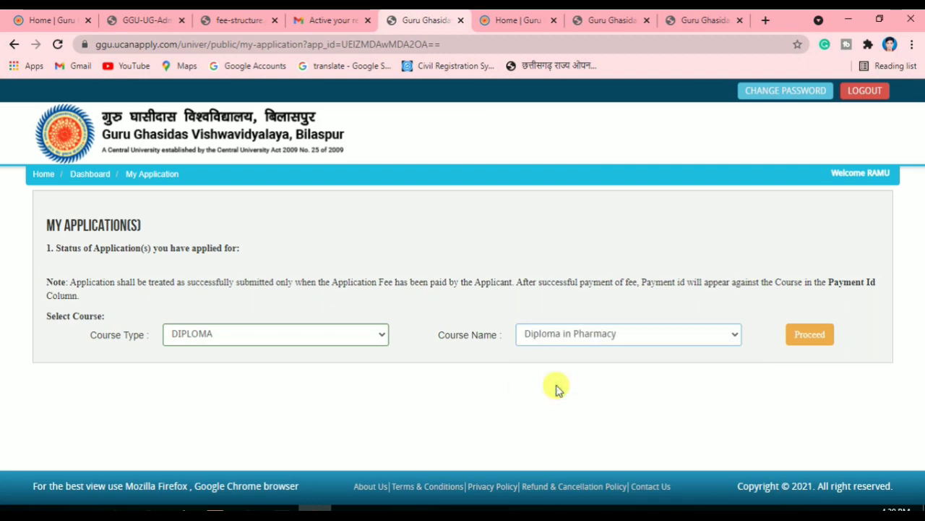
left_click(804, 339)
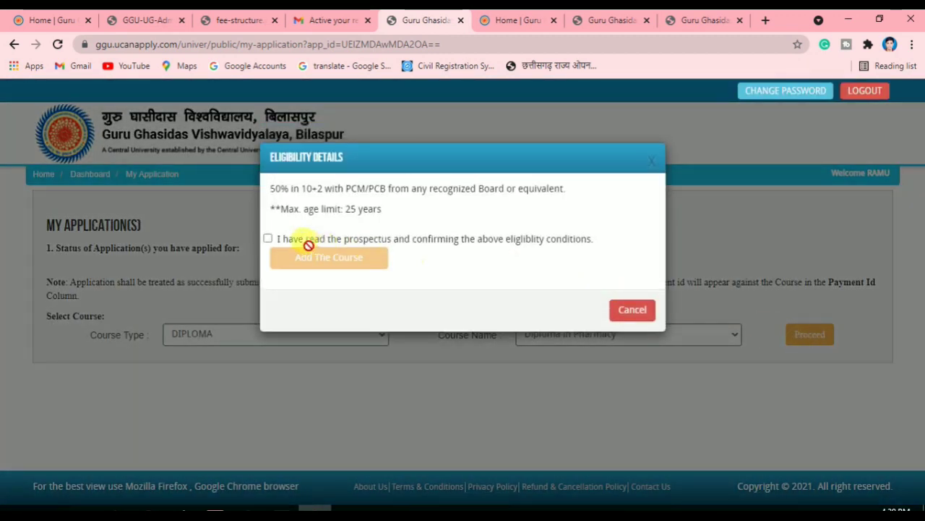
Tick the eligibility confirmation and add Diploma in Pharmacy to the application
left_click(268, 239)
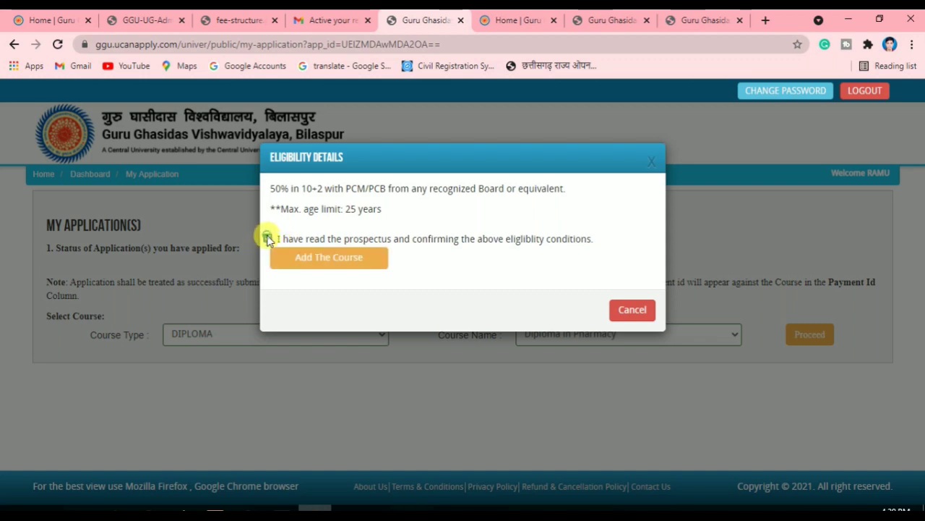
left_click(326, 268)
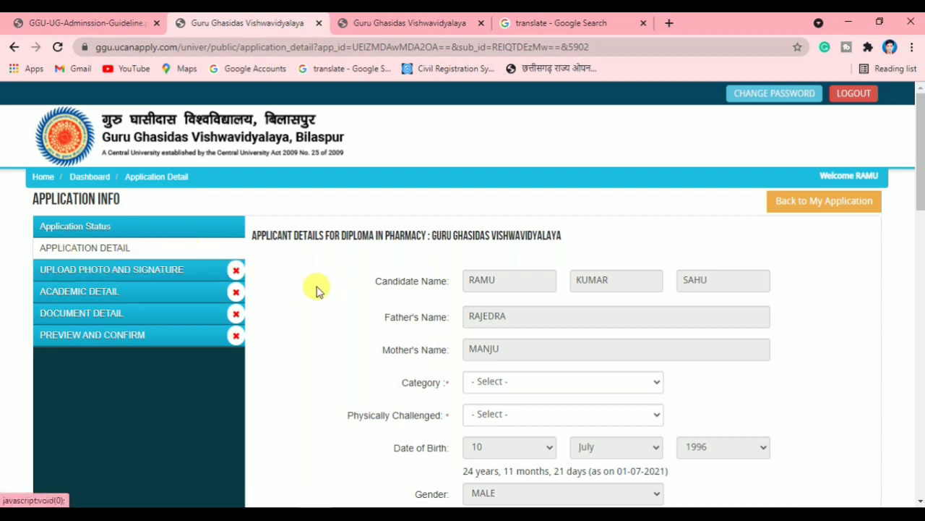
Set Category to OBC and Physically Challenged to NO
scroll(341, 293, "down", 2)
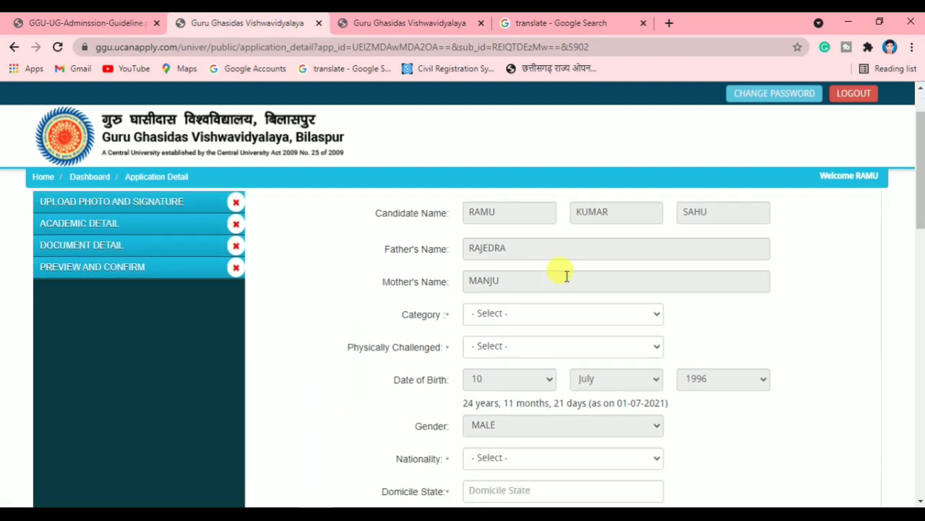
double_click(528, 212)
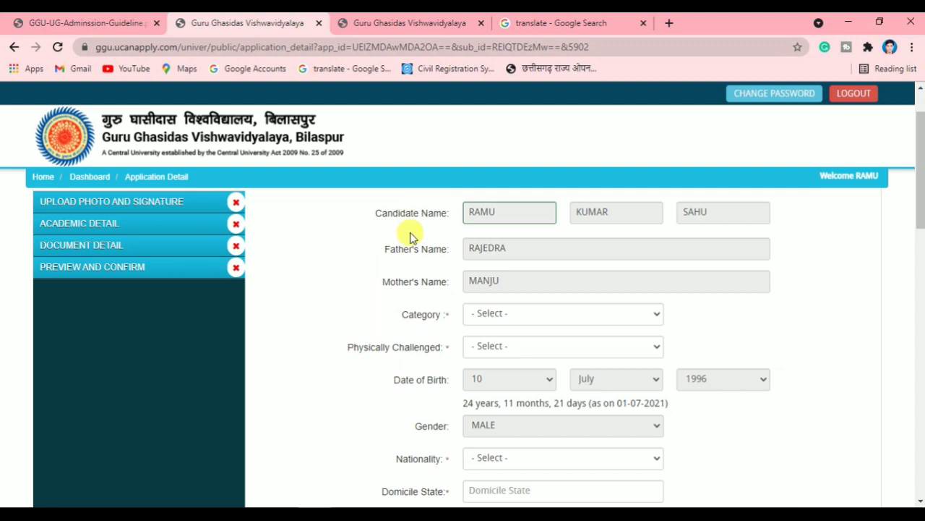
scroll(527, 285, "down", 2)
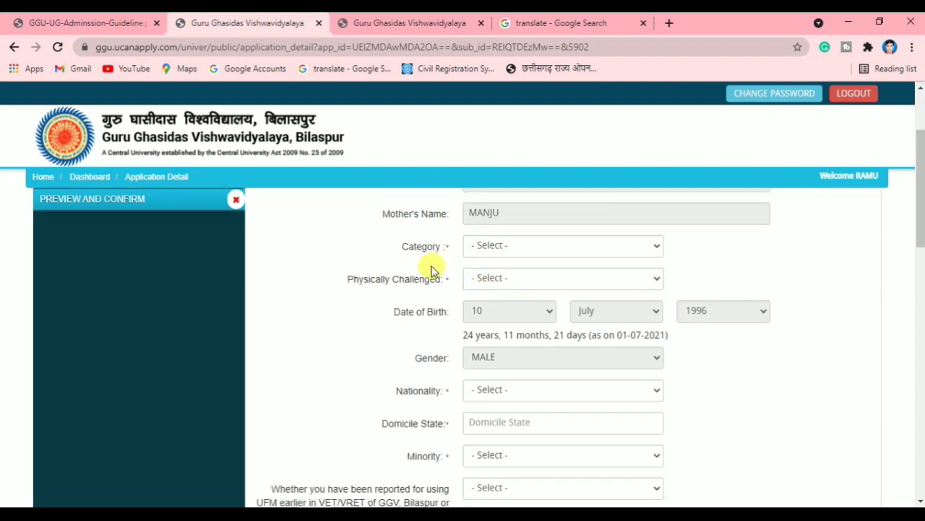
scroll(419, 304, "up", 2)
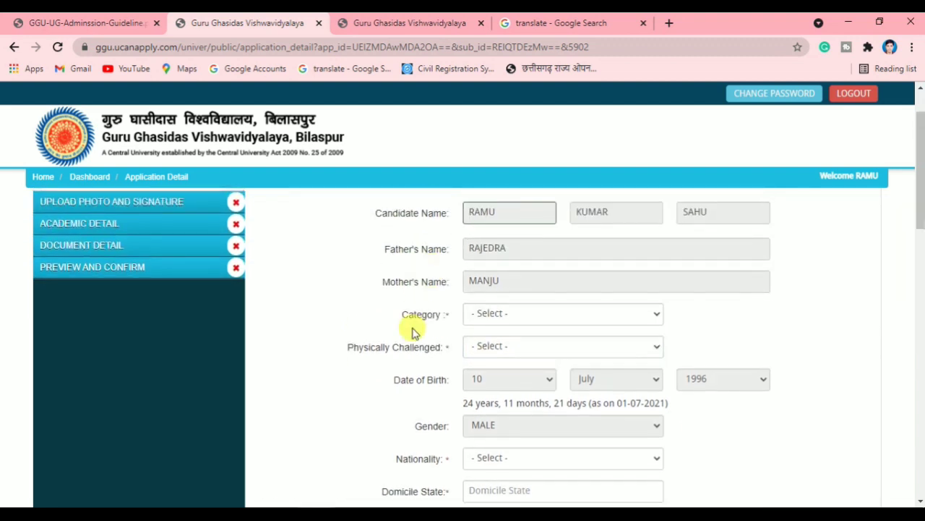
left_click(517, 318)
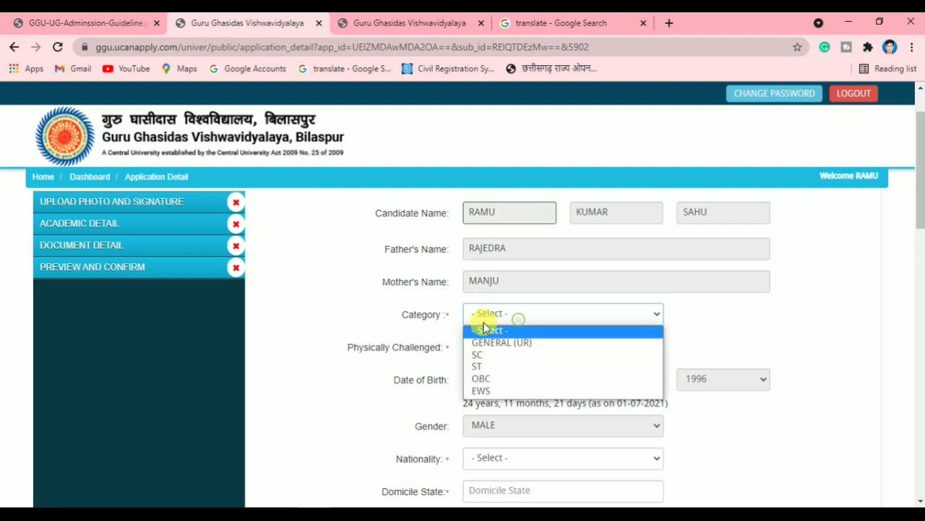
left_click(502, 380)
scroll(509, 349, "down", 1)
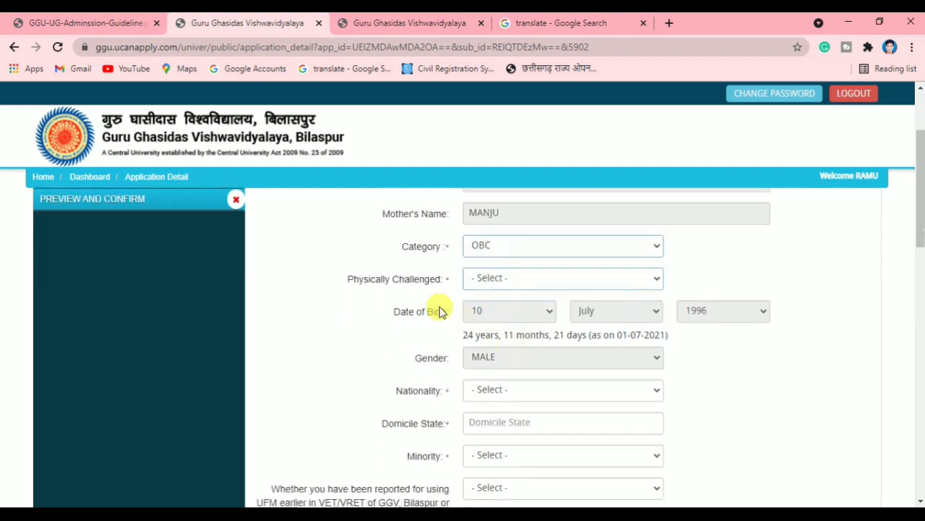
left_click(522, 281)
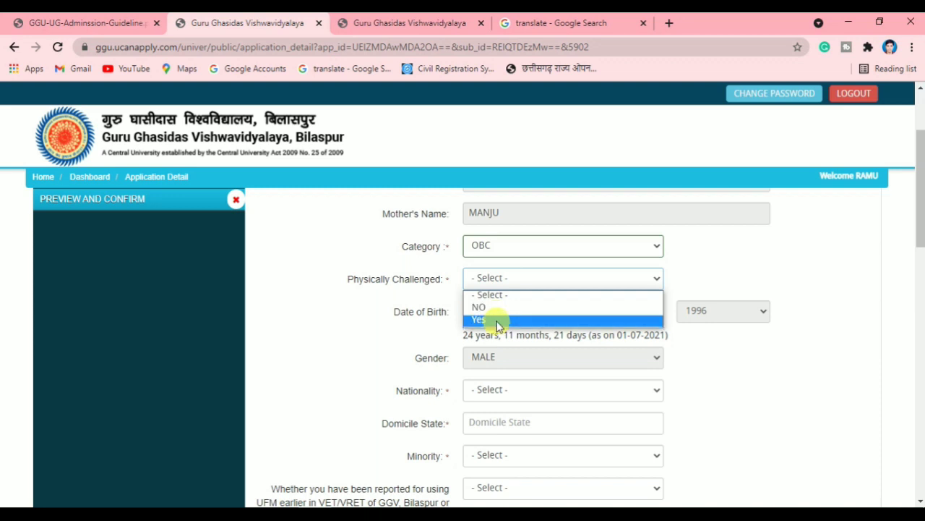
left_click(496, 307)
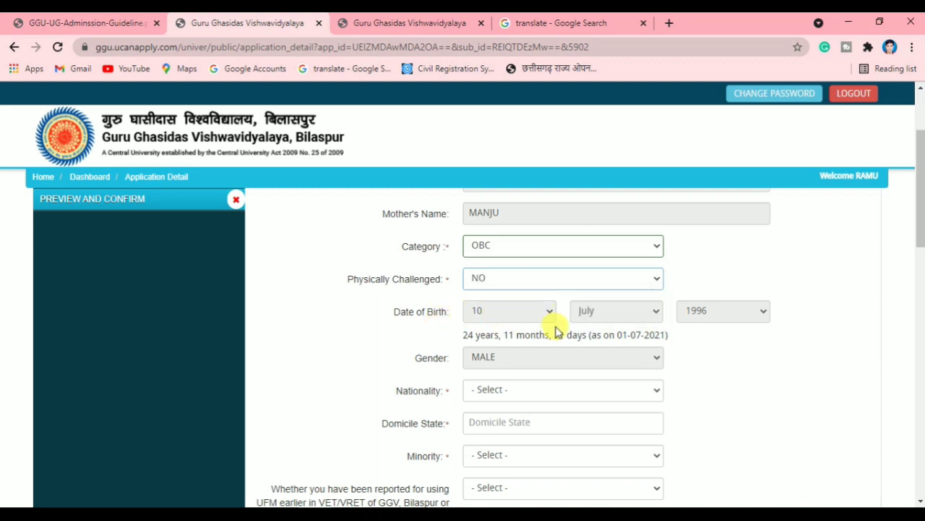
Set Nationality to Indian, Domicile State to Chhattisgarh, and Minority to Hindu
scroll(556, 330, "down", 2)
left_click(524, 254)
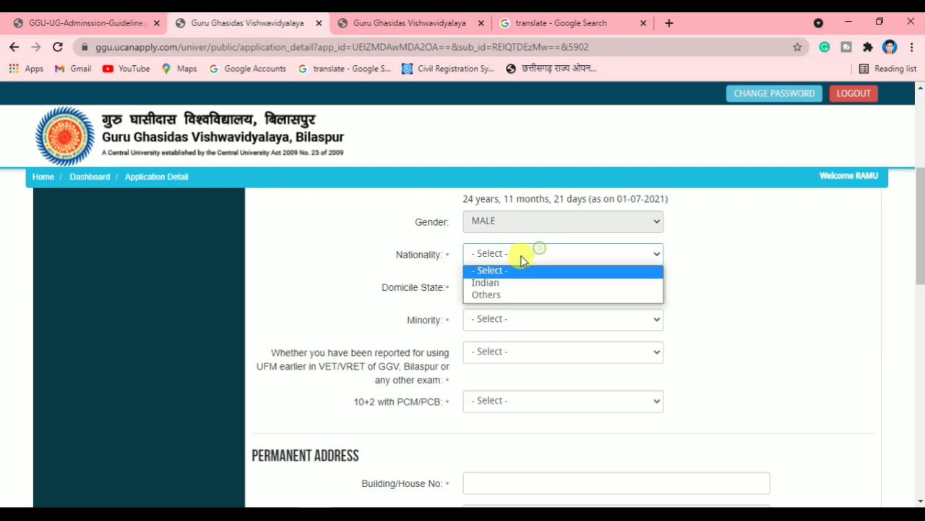
left_click(517, 283)
left_click(523, 285)
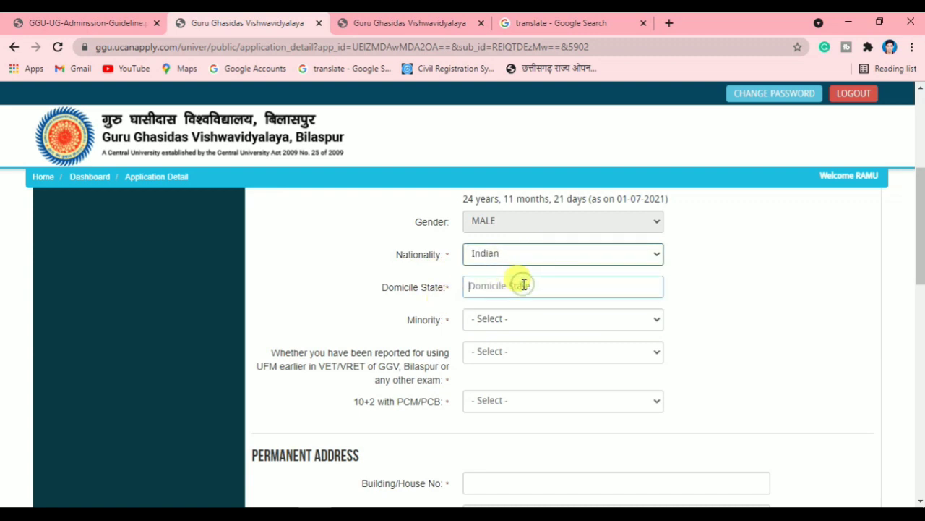
type("C")
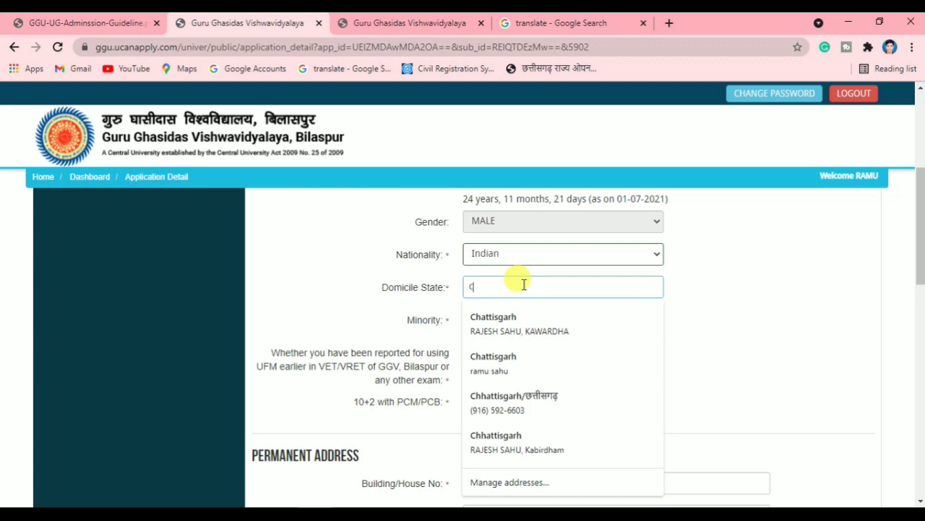
type("hhattisgarh")
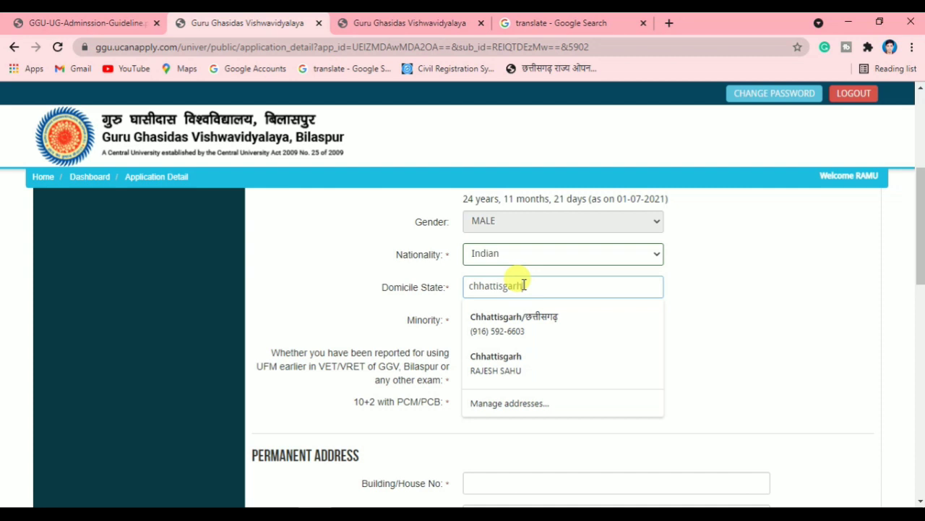
left_click(409, 293)
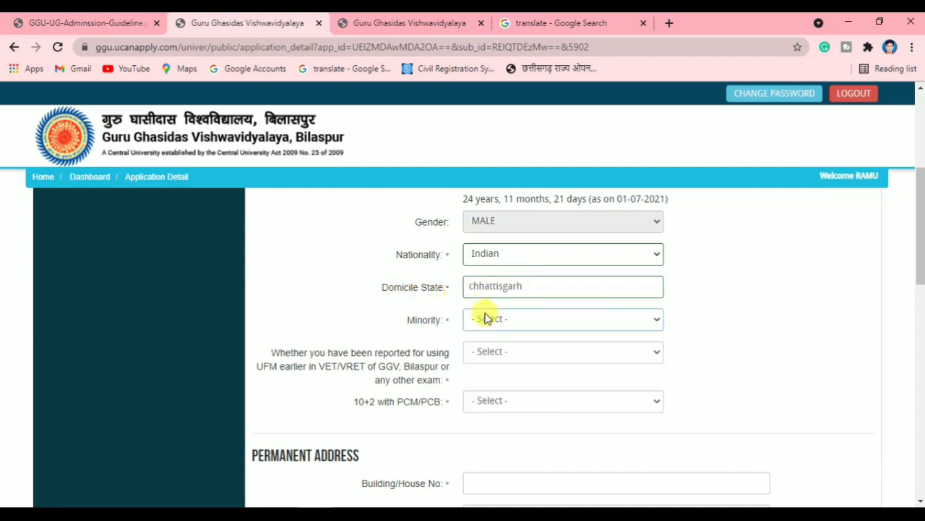
left_click(516, 326)
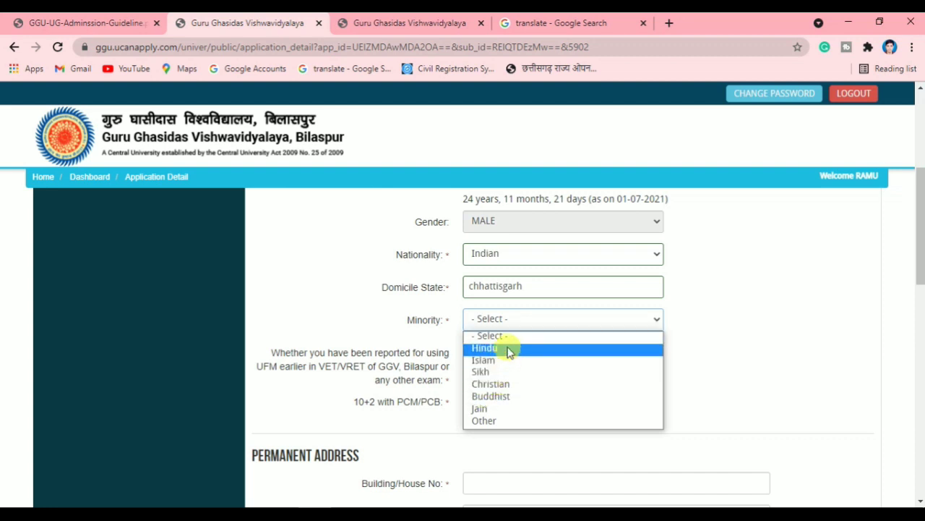
left_click(509, 350)
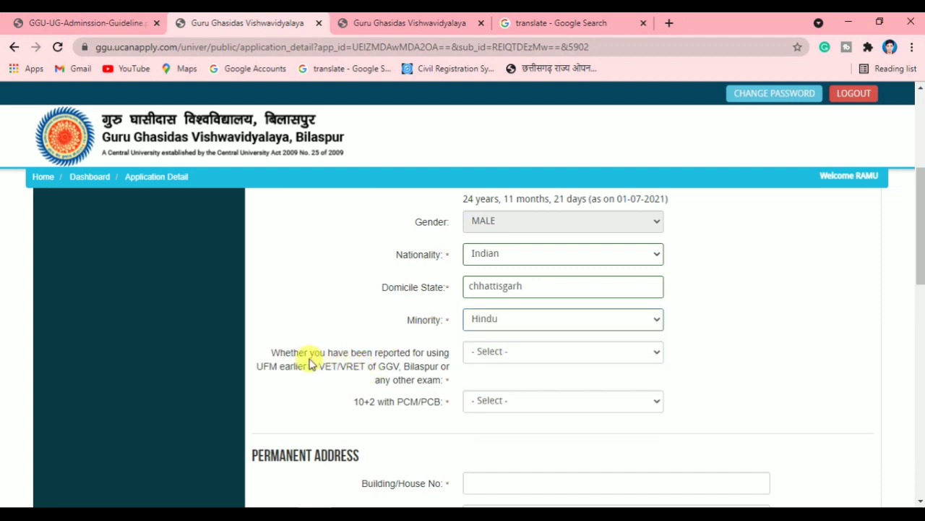
Select the UFM question wording and get its Hindi translation
left_click_drag(291, 353, 390, 366)
left_click(384, 369)
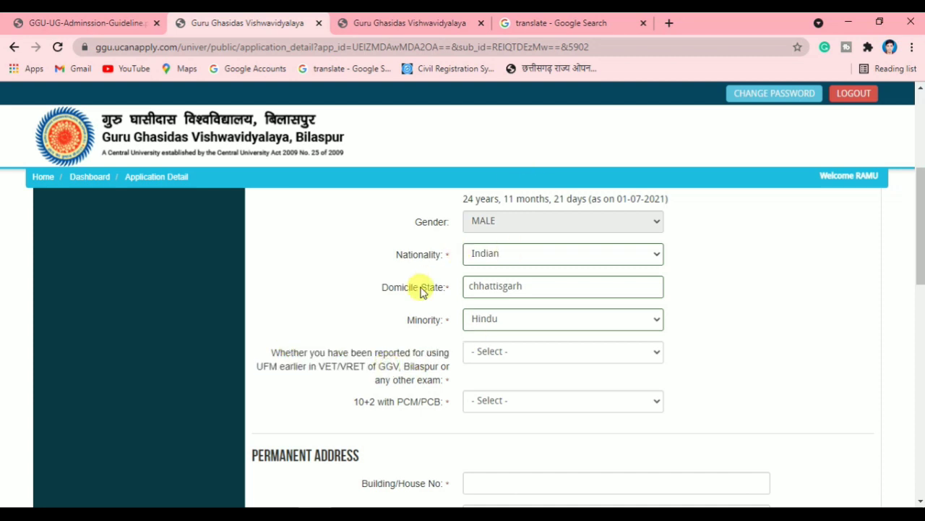
left_click_drag(325, 366, 388, 378)
left_click(399, 371)
left_click(589, 21)
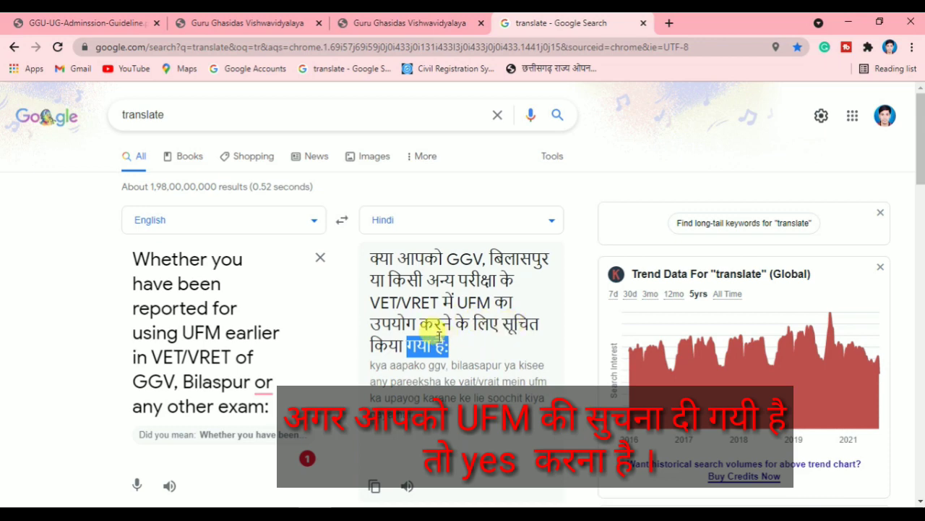
Check the Hindi translation of the UFM question and return to the application tab
left_click(417, 22)
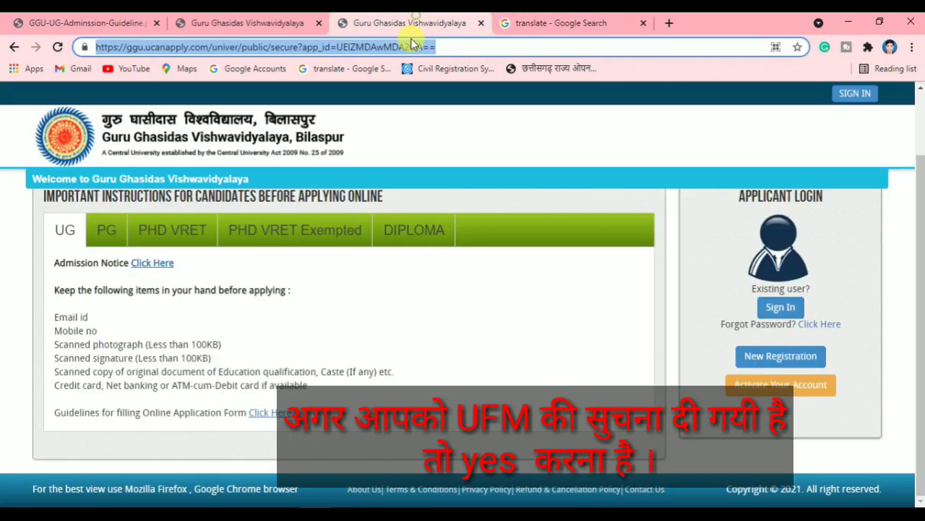
left_click(269, 22)
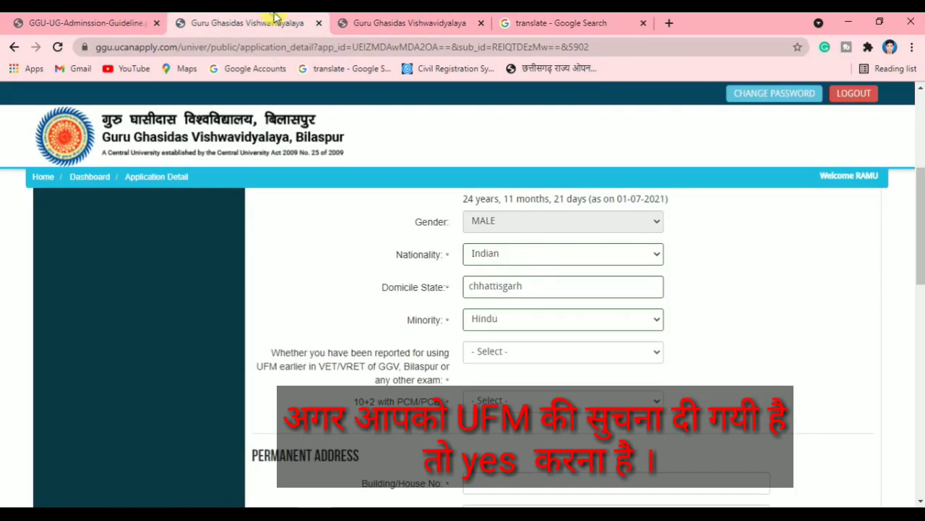
Answer No to the UFM question and YES for 10+2 with PCM/PCB
left_click(495, 362)
left_click(476, 394)
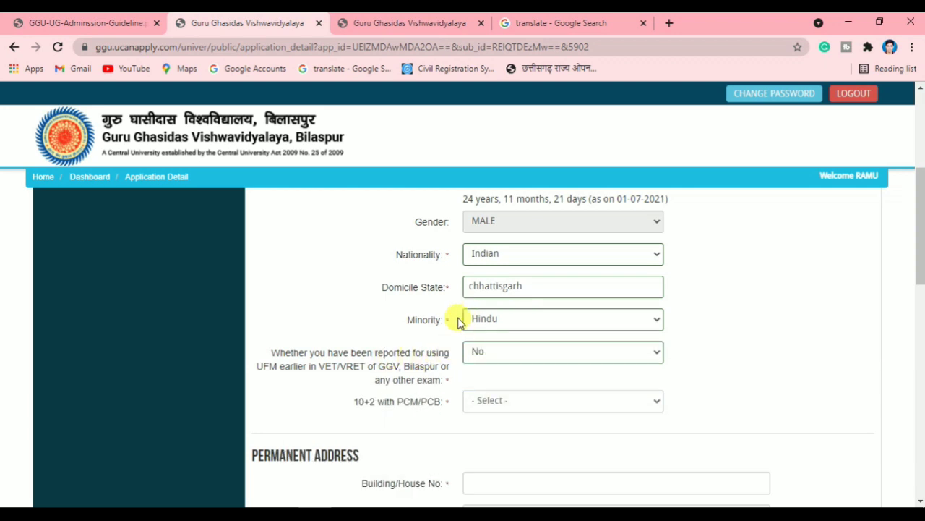
scroll(353, 372, "down", 1)
left_click_drag(355, 334, 415, 337)
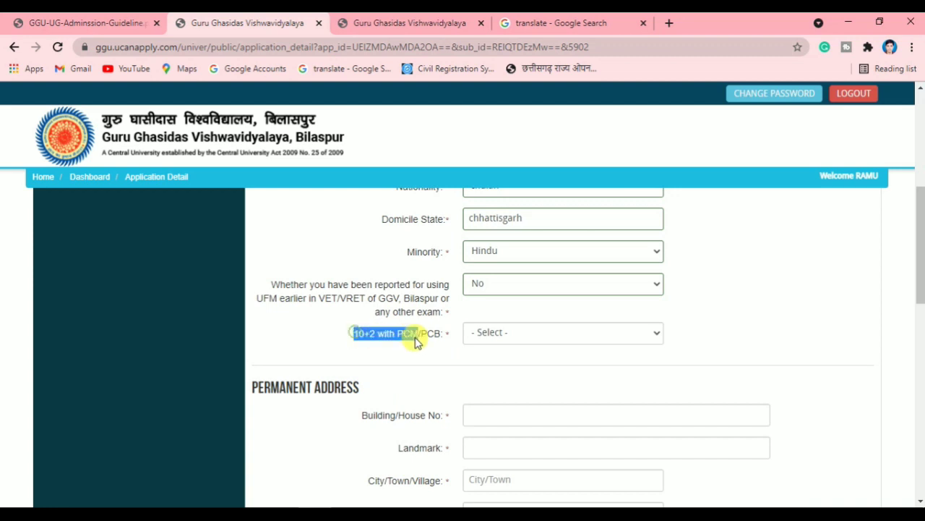
left_click(415, 337)
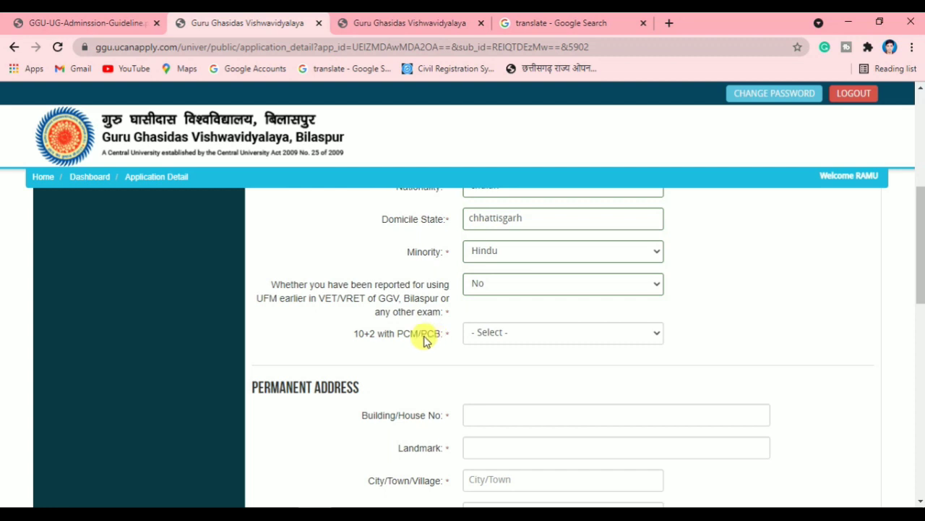
left_click(525, 334)
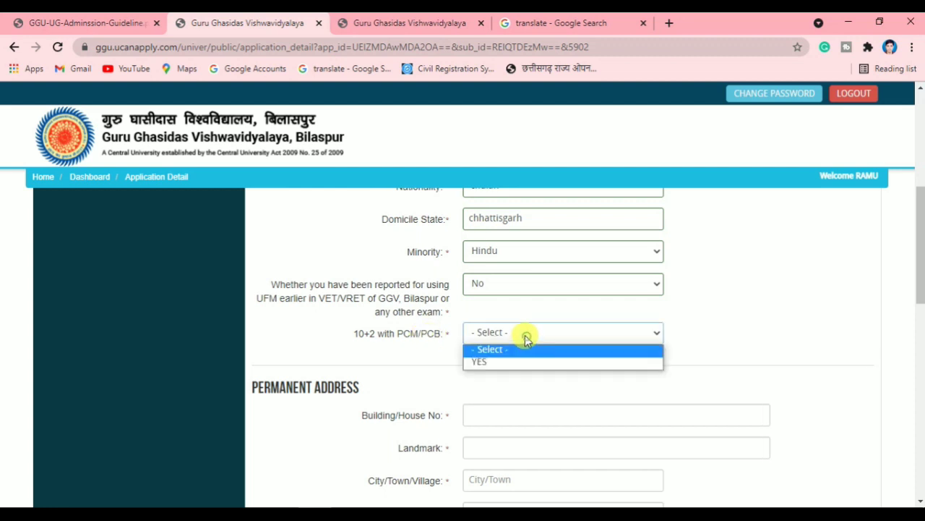
left_click(491, 360)
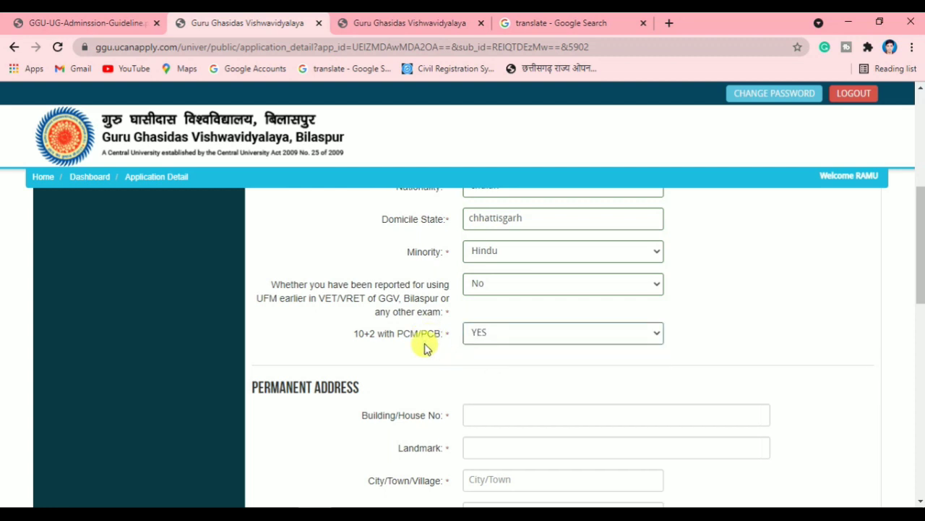
scroll(425, 348, "down", 3)
scroll(371, 331, "up", 3)
scroll(376, 330, "down", 2)
left_click(488, 277)
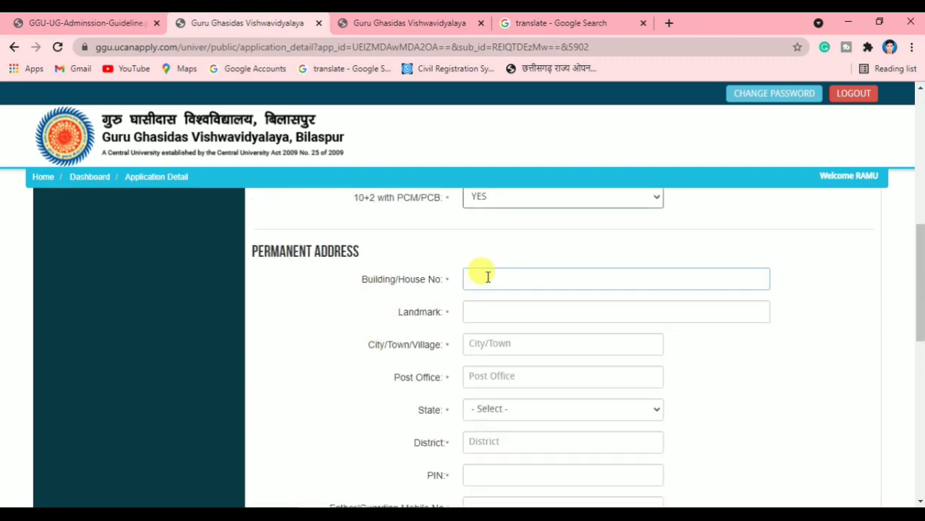
left_click(311, 250)
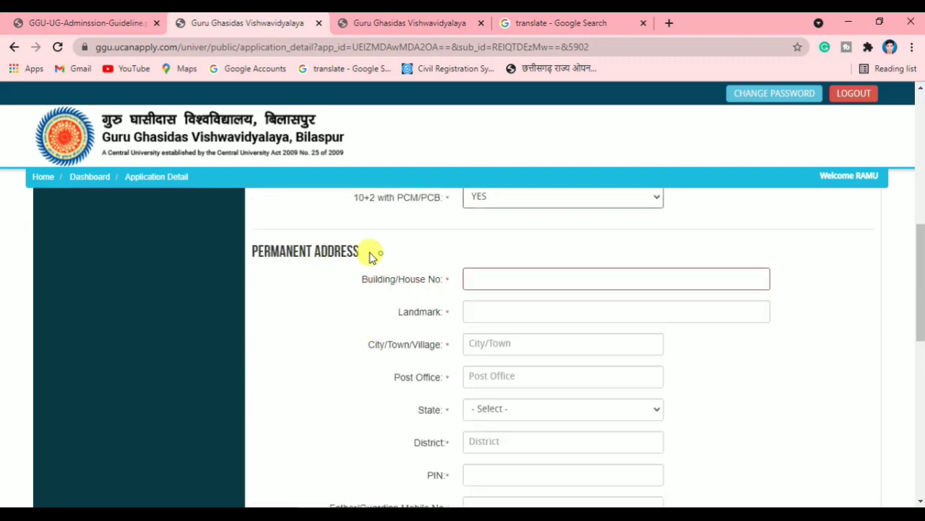
left_click_drag(370, 257, 254, 245)
left_click(299, 244)
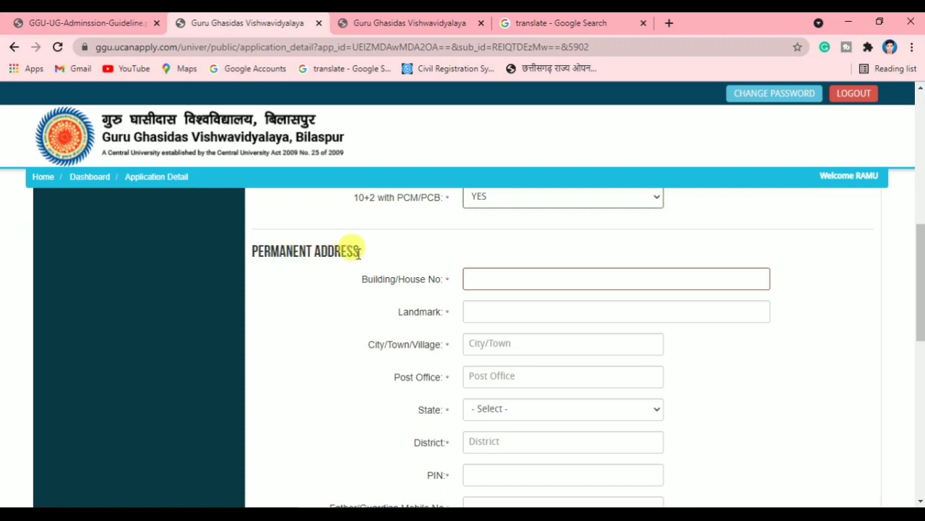
left_click(498, 280)
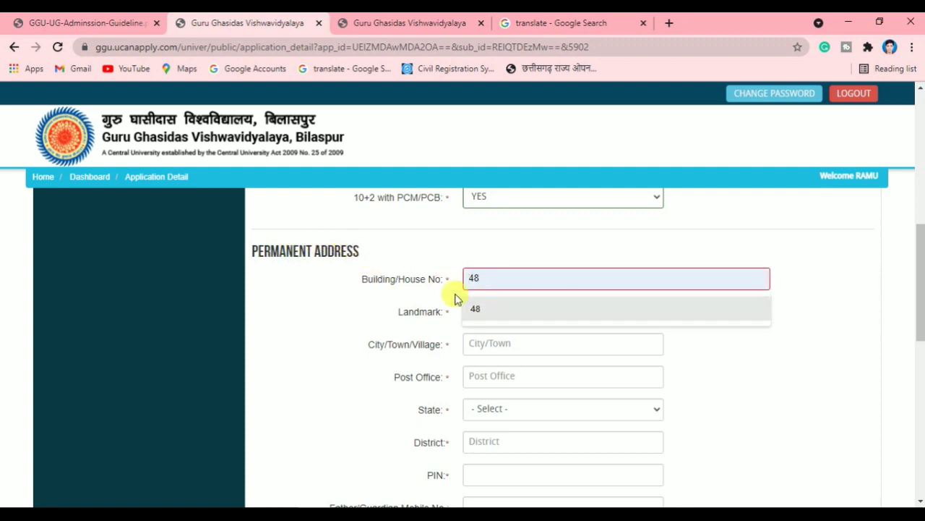
left_click(421, 286)
left_click(520, 279)
left_click(496, 308)
Enter kawardha for Landmark, City/Town/Village and Post Office
left_click(468, 311)
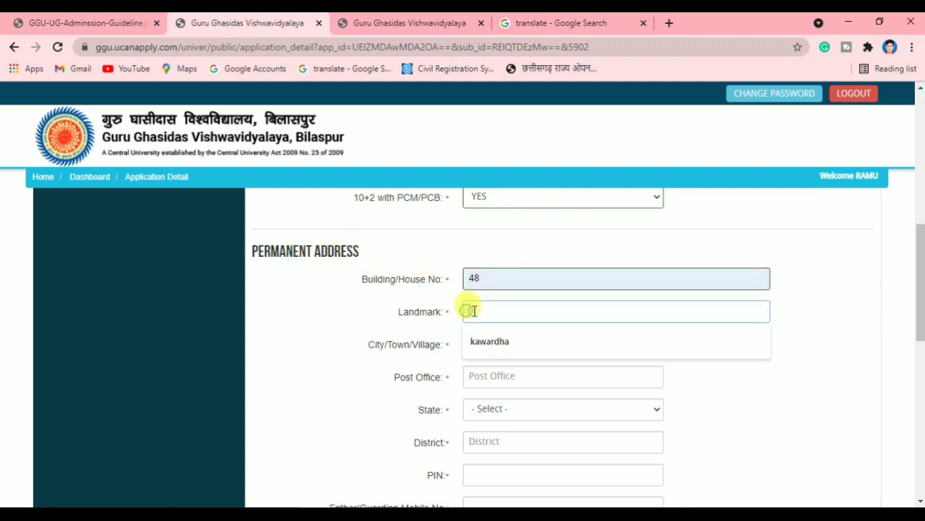
left_click(499, 340)
left_click(508, 345)
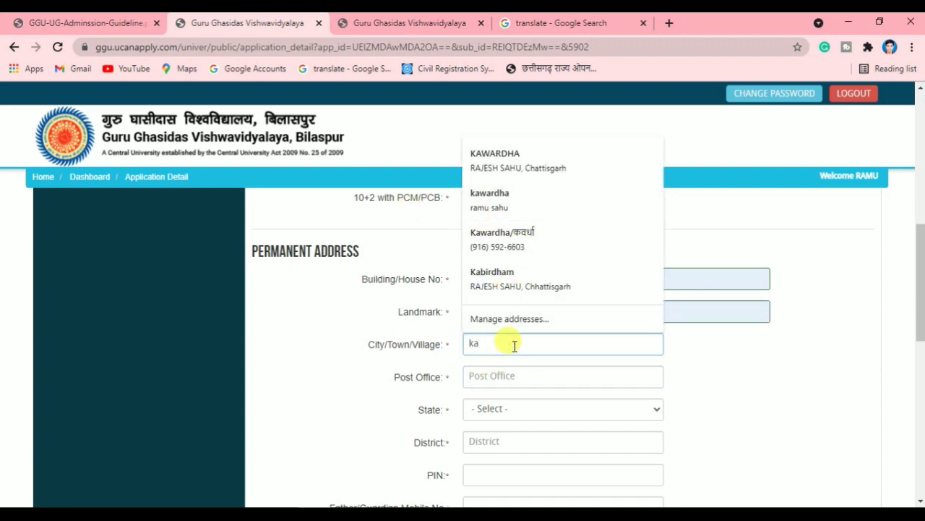
type("kawardha")
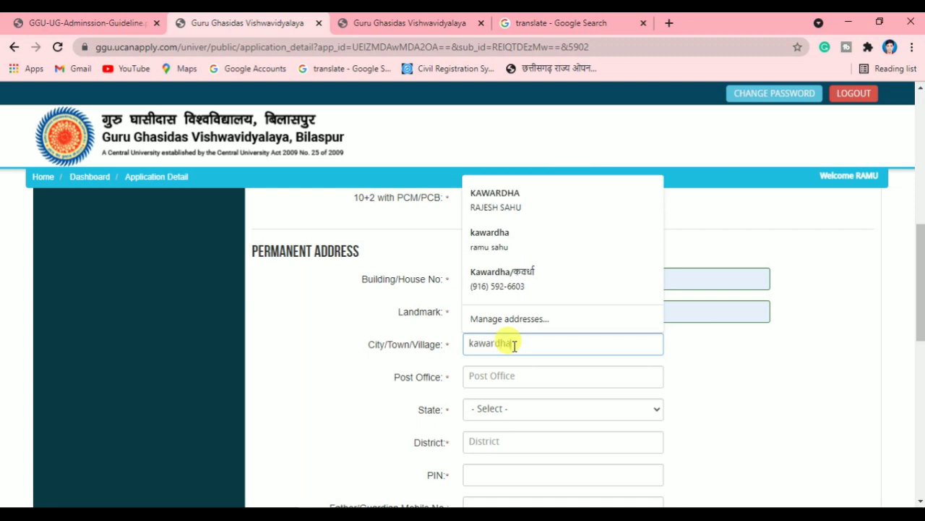
left_click(513, 377)
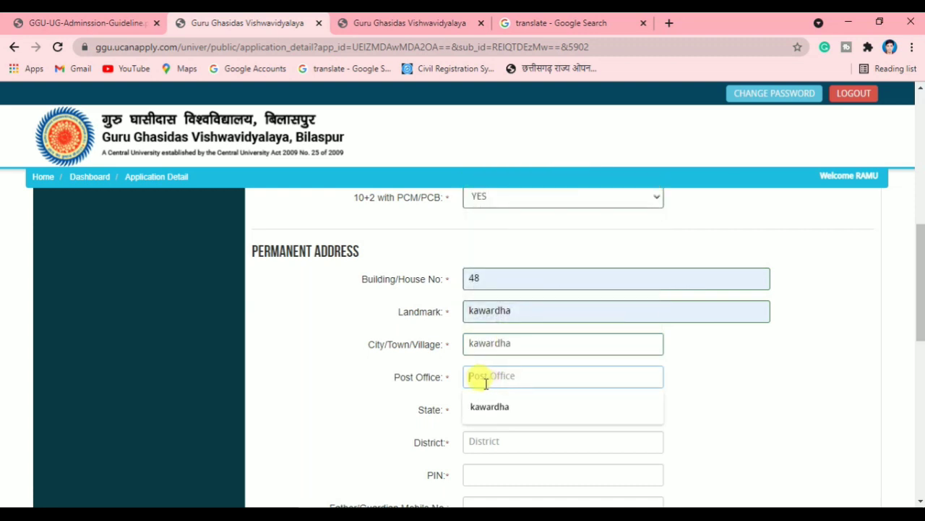
left_click(508, 406)
Choose Chhattisgarh as the state and enter kawardha as the district
scroll(434, 376, "down", 2)
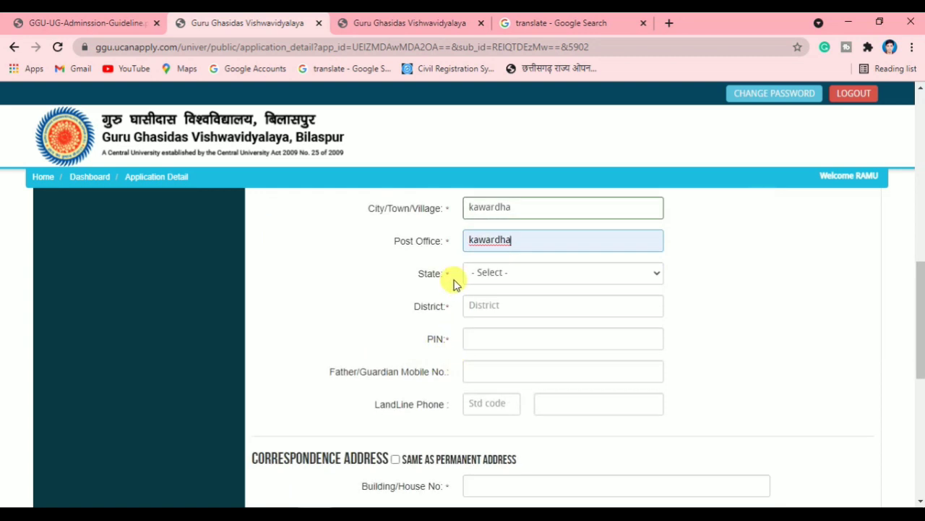
left_click(520, 273)
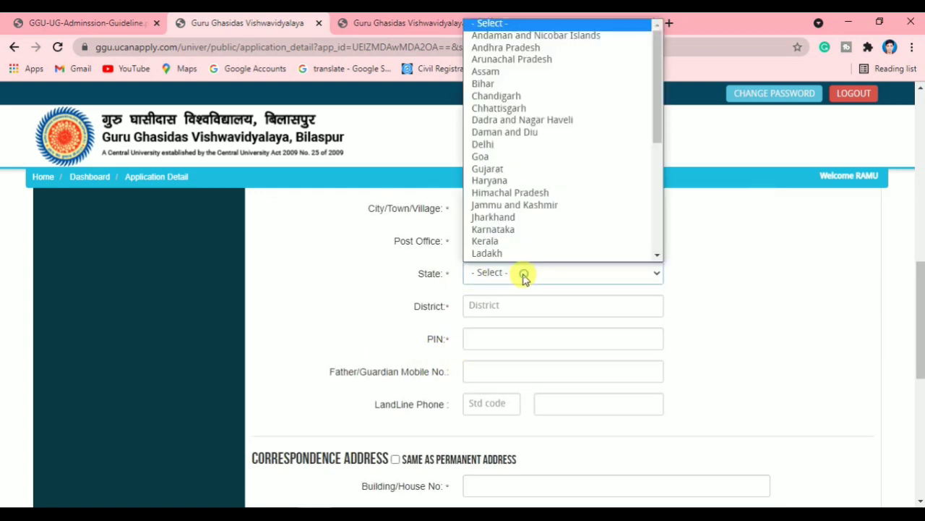
left_click(508, 109)
left_click(481, 303)
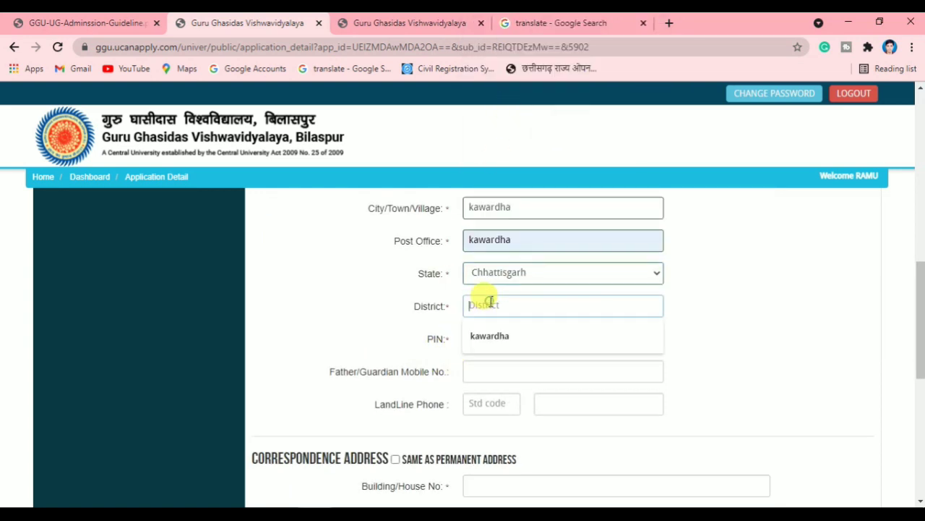
left_click(504, 337)
left_click(504, 337)
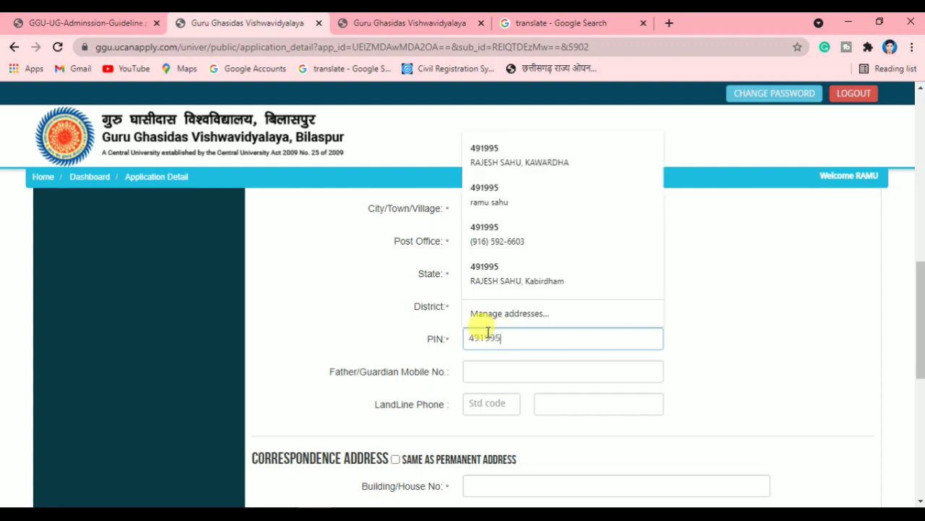
Complete the PIN 491995, leaving guardian mobile and landline numbers empty
left_click(423, 342)
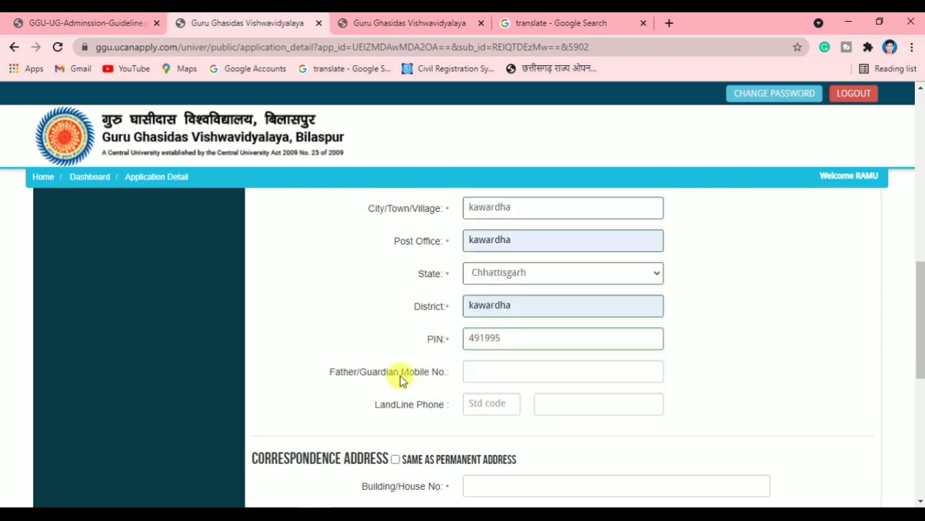
mouse_move(429, 373)
left_mouse_down()
mouse_move(334, 374)
mouse_move(423, 371)
left_mouse_up()
left_click(408, 371)
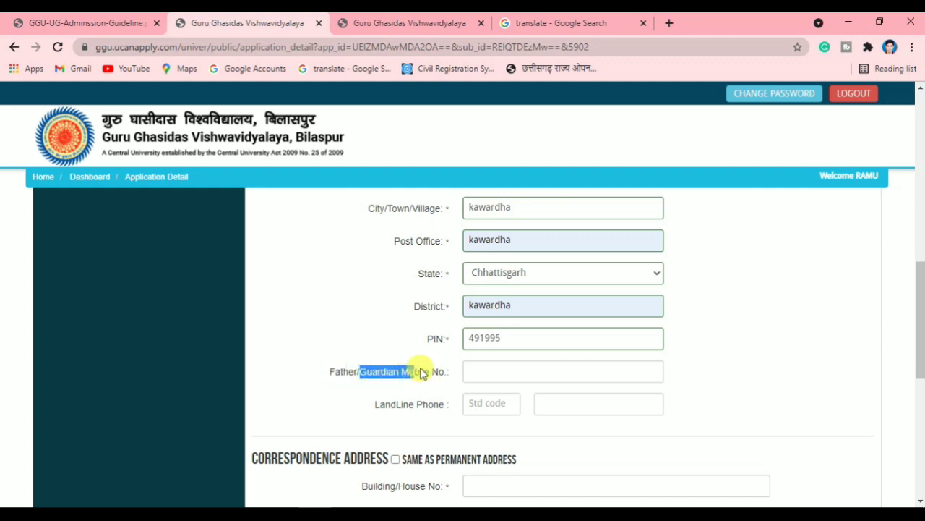
left_click(495, 371)
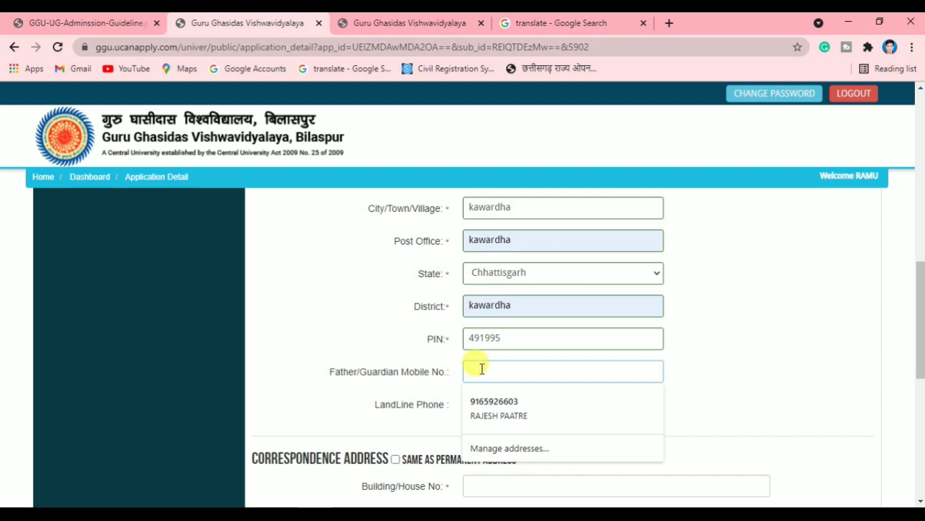
left_click(420, 378)
scroll(416, 373, "down", 1)
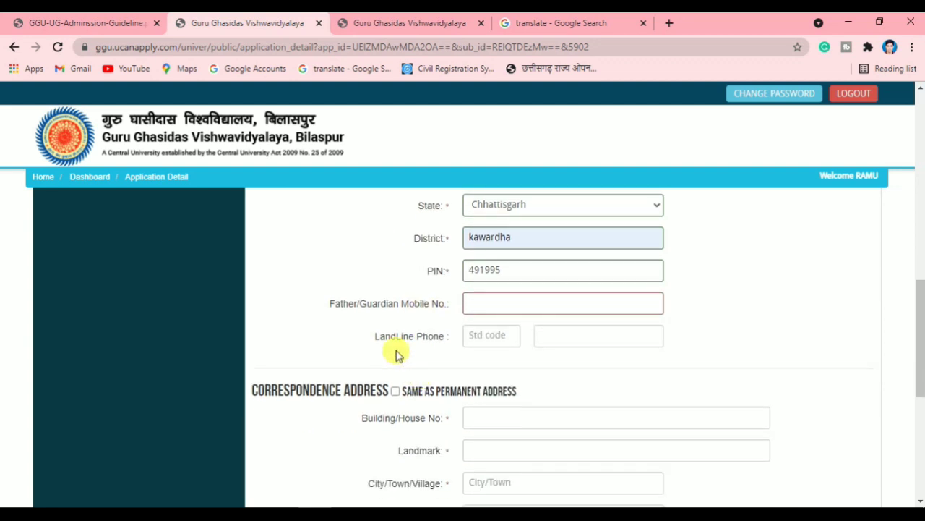
left_click(584, 337)
left_click(432, 354)
scroll(448, 355, "down", 1)
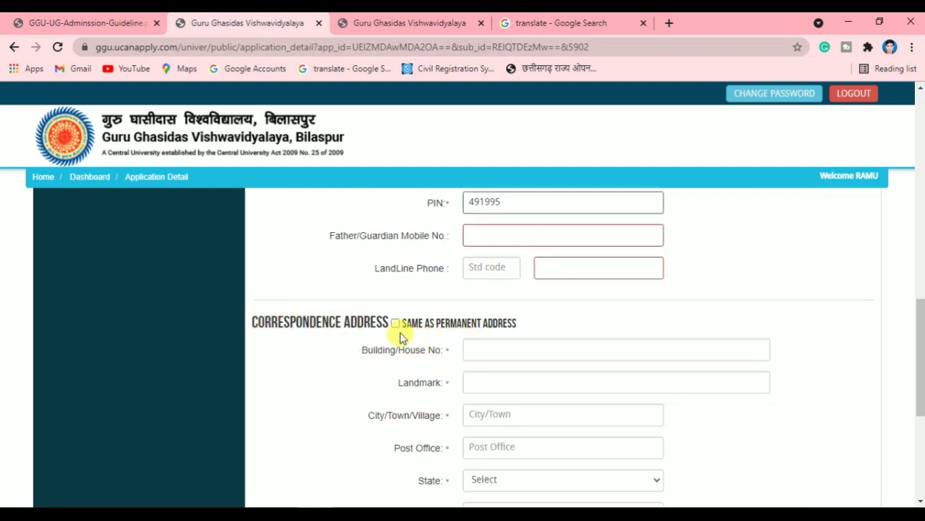
scroll(398, 335, "up", 3)
scroll(405, 334, "up", 2)
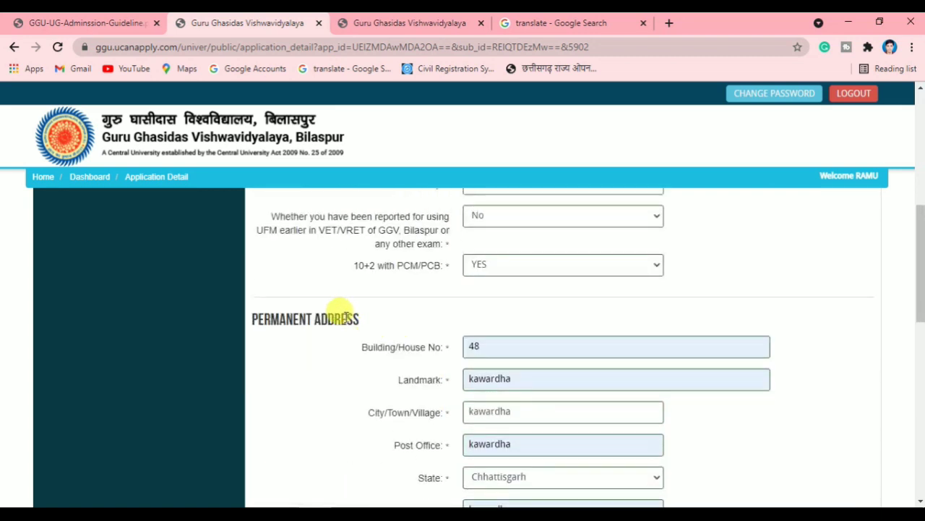
scroll(351, 321, "down", 4)
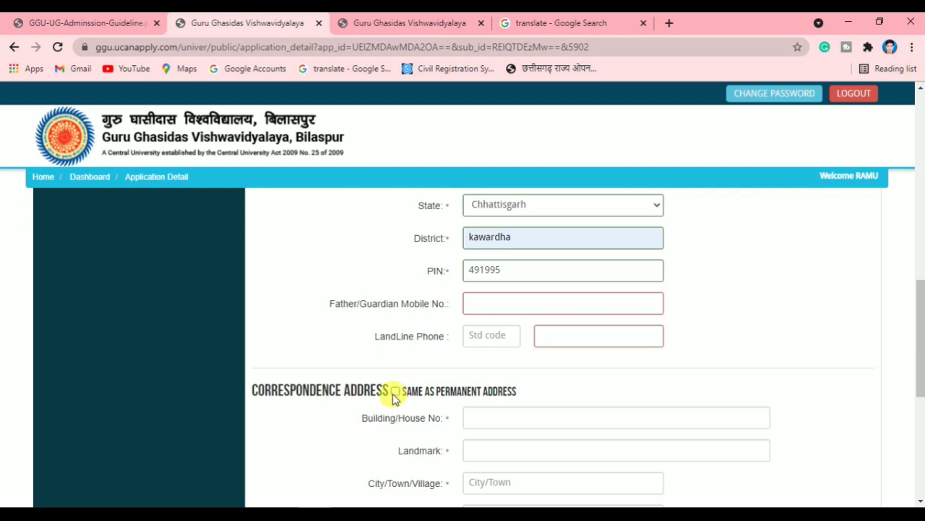
Tick 'Same as permanent address' for the correspondence address, then Save & Proceed
left_click(395, 393)
scroll(520, 361, "down", 5)
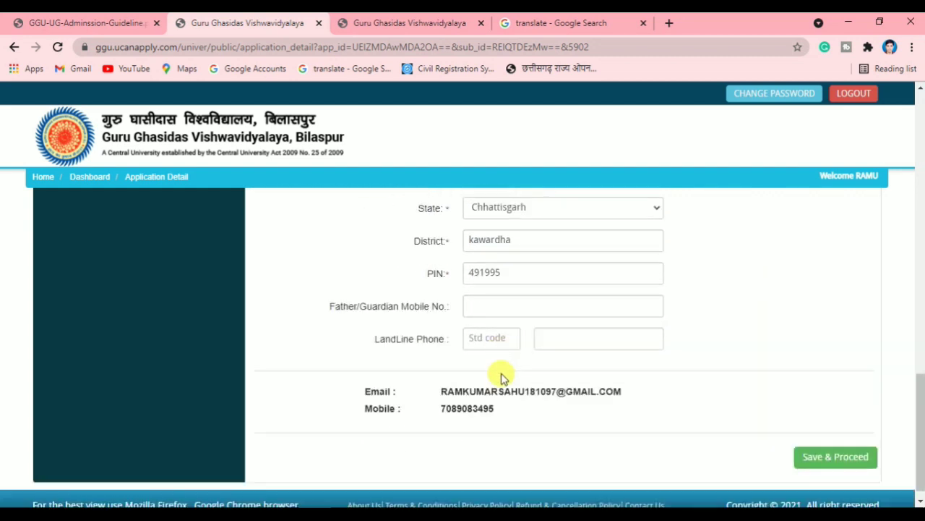
scroll(504, 378, "up", 4)
scroll(470, 270, "down", 1)
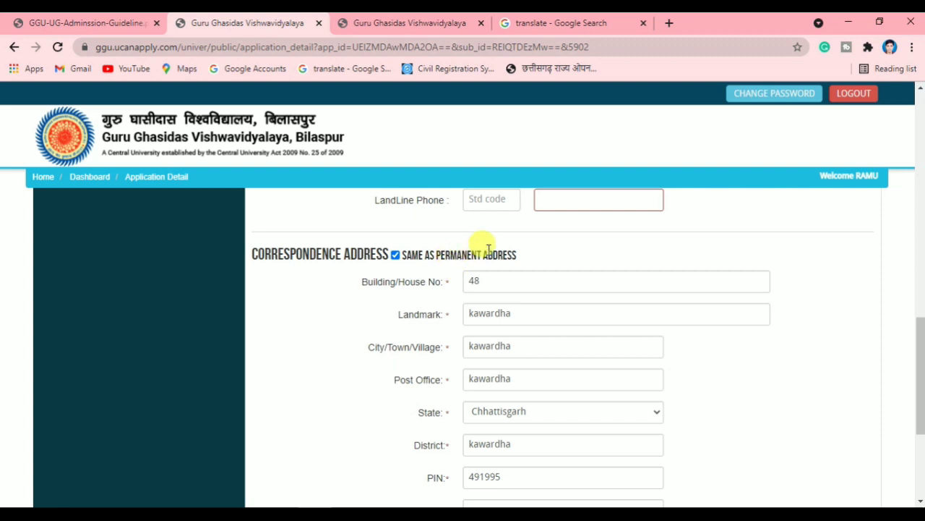
scroll(377, 268, "up", 4)
scroll(388, 278, "down", 4)
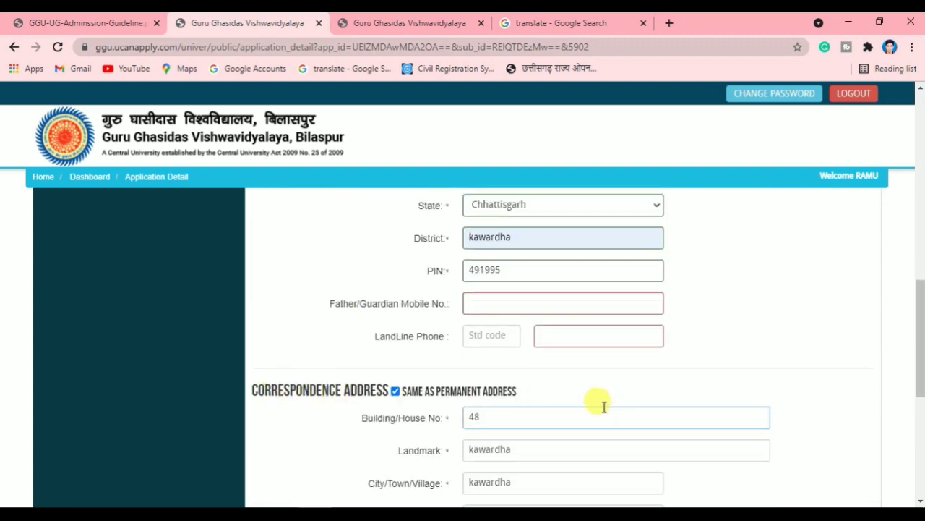
scroll(591, 407, "down", 2)
scroll(555, 367, "down", 3)
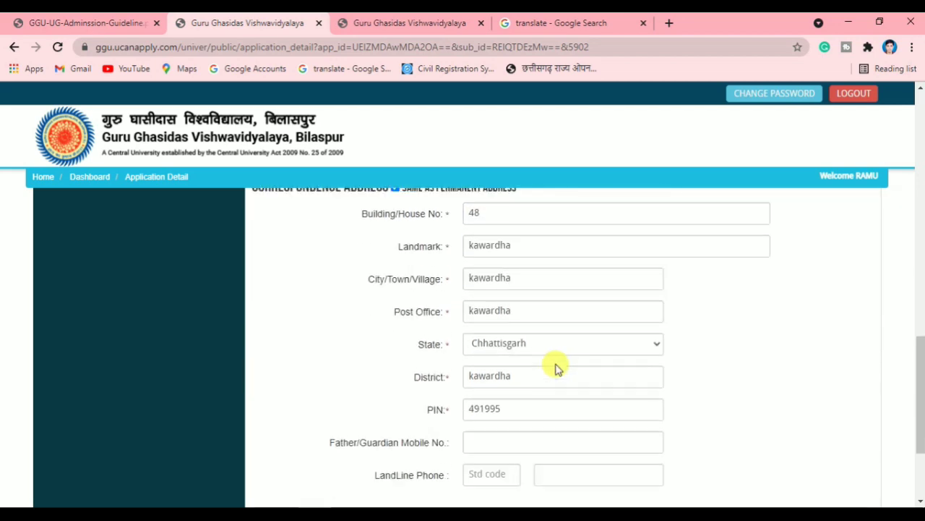
scroll(468, 341, "up", 9)
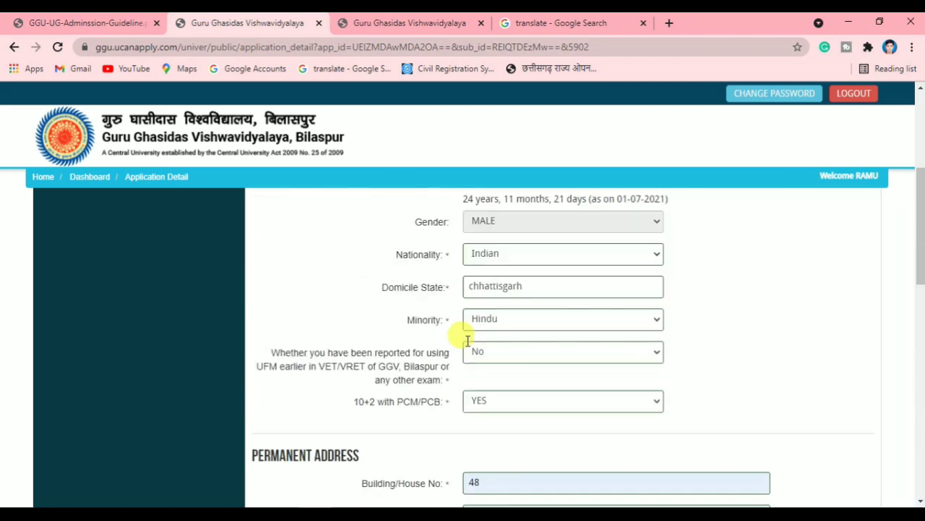
scroll(462, 337, "down", 8)
scroll(778, 484, "down", 2)
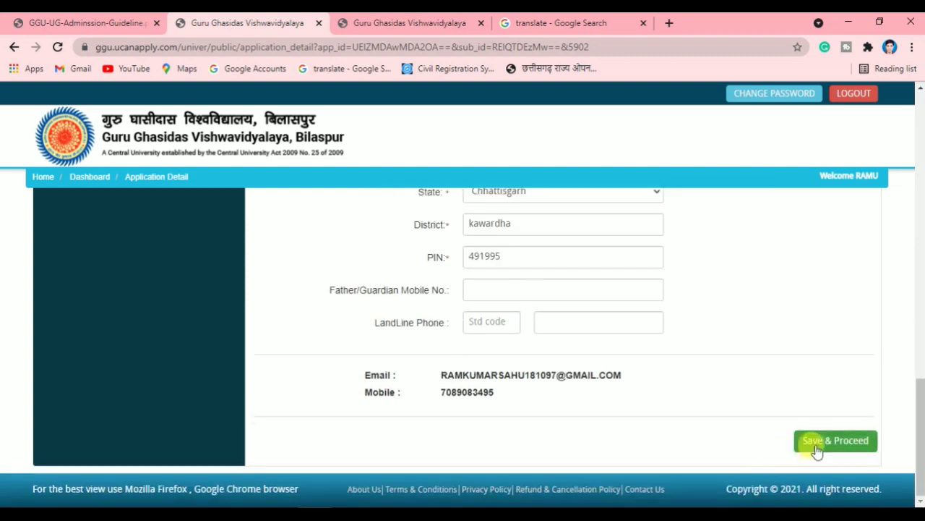
left_click(830, 445)
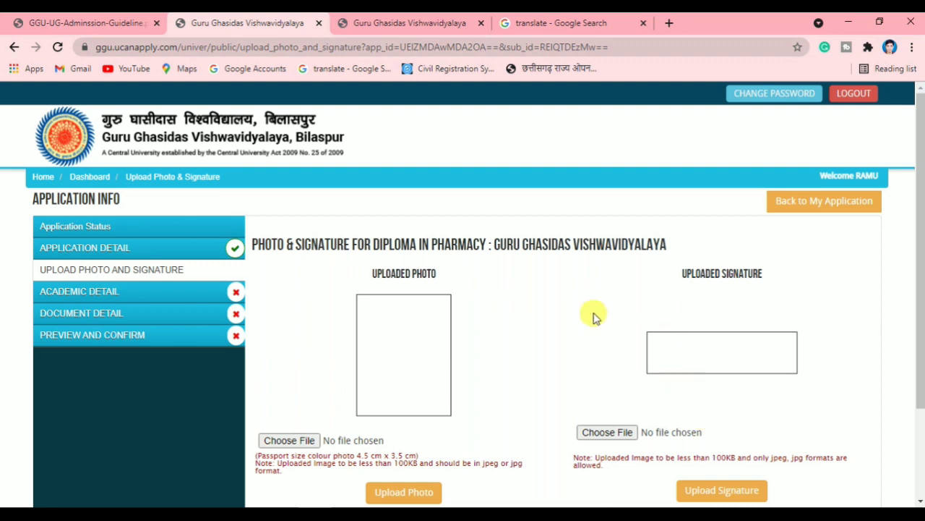
Upload the photo image from the Desktop vyapam folder as the applicant photo
scroll(318, 405, "down", 2)
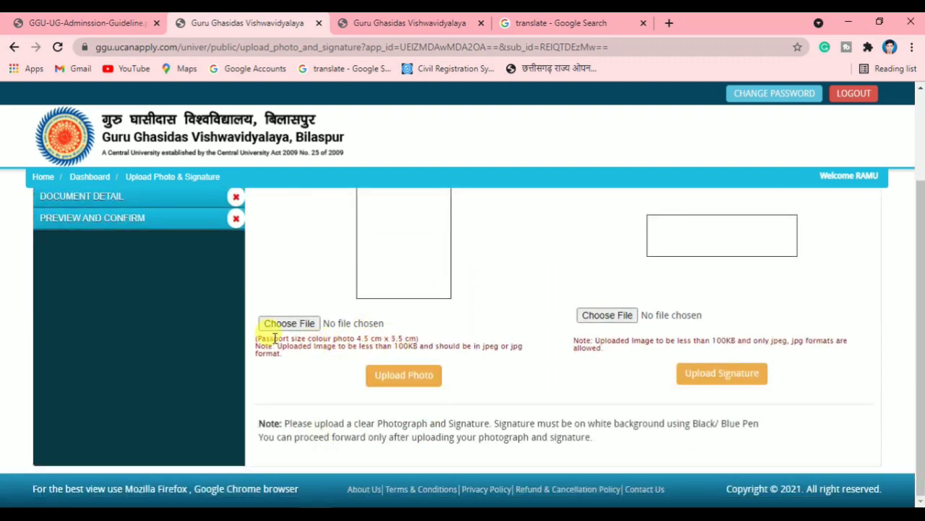
left_click_drag(301, 344, 431, 345)
left_click(435, 345)
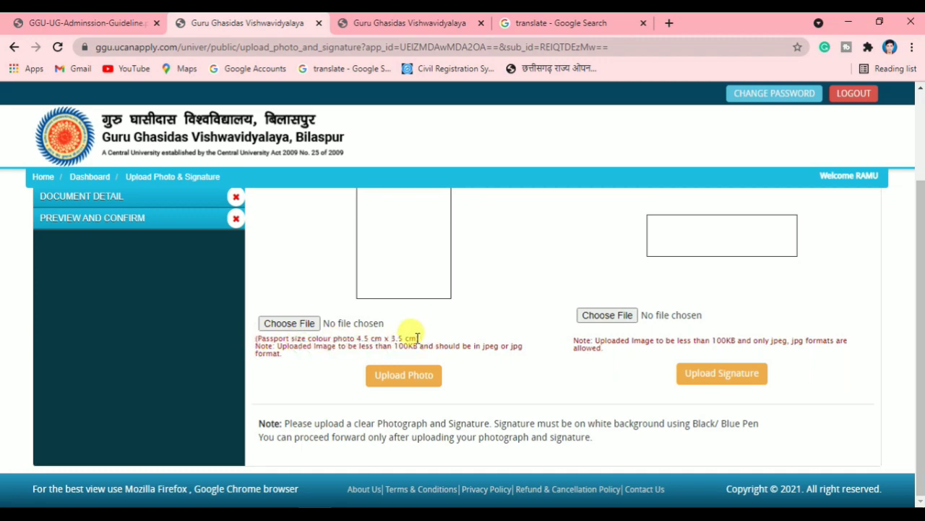
left_click(289, 323)
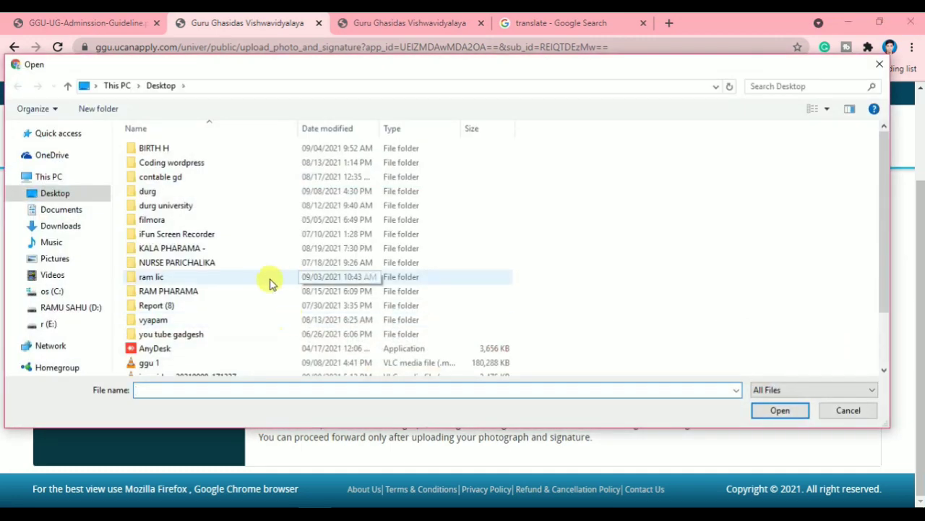
scroll(269, 282, "down", 2)
scroll(211, 215, "up", 1)
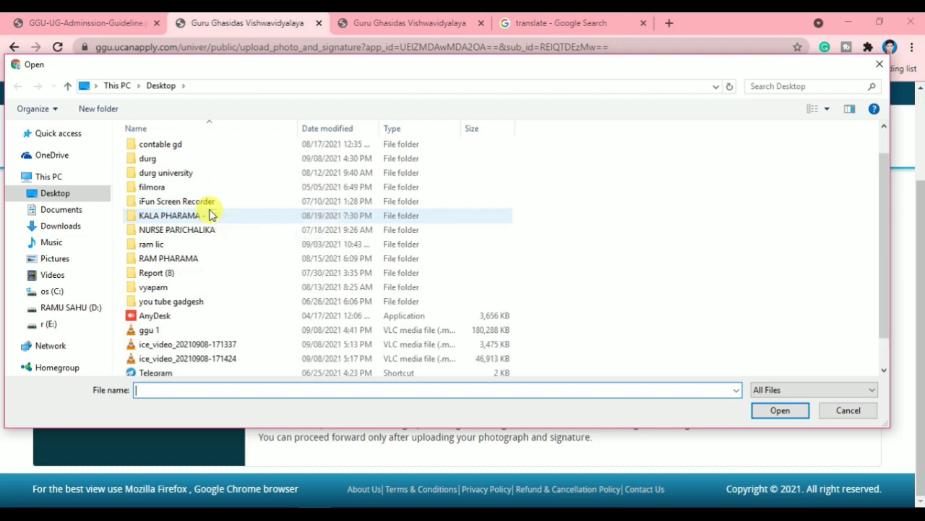
double_click(205, 161)
left_click(205, 181)
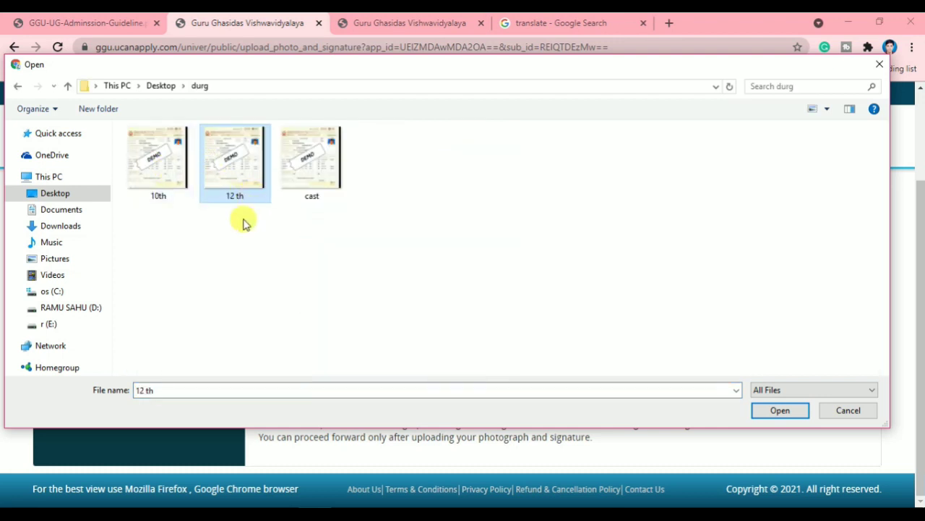
left_click(17, 87)
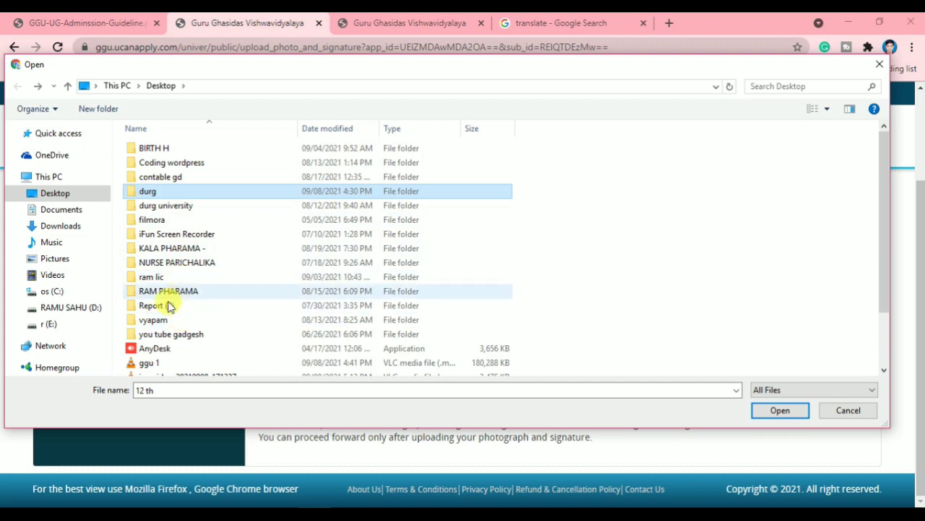
scroll(163, 311, "down", 1)
double_click(153, 283)
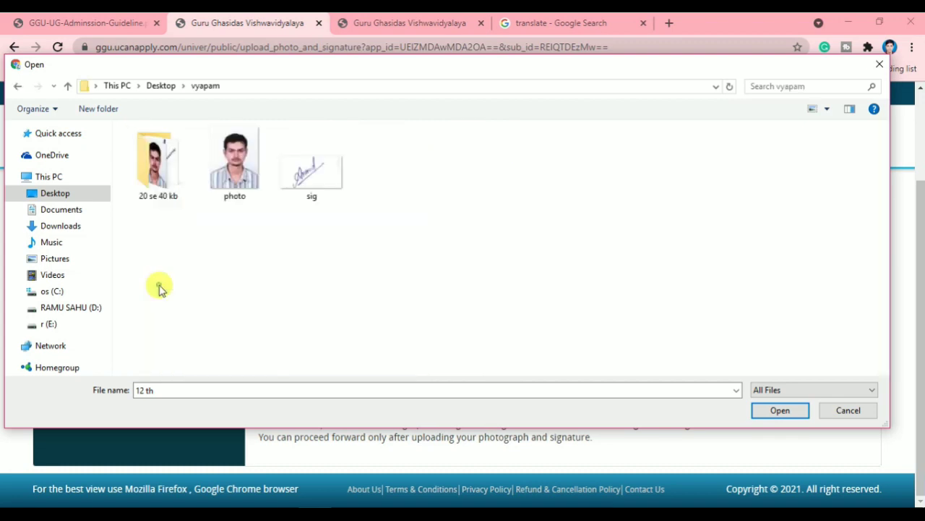
left_click(238, 197)
left_click(780, 410)
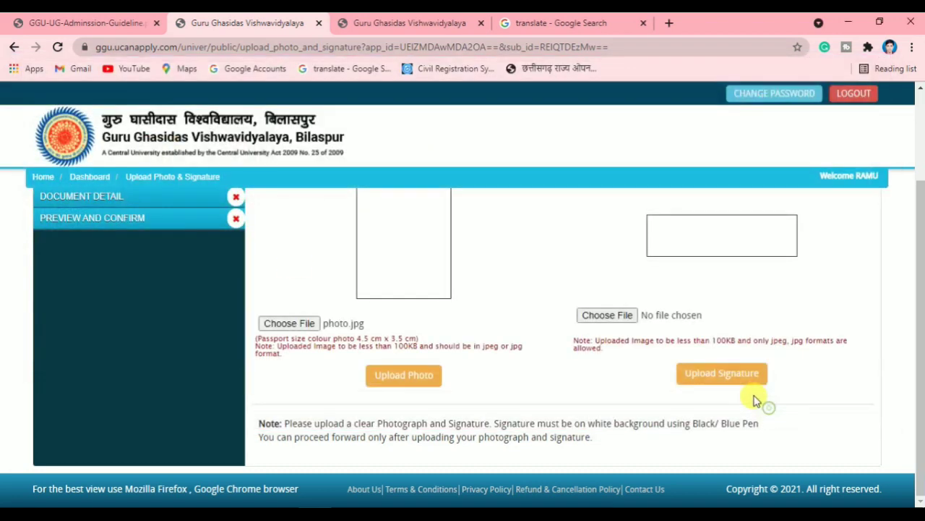
scroll(449, 433, "up", 2)
scroll(409, 394, "down", 2)
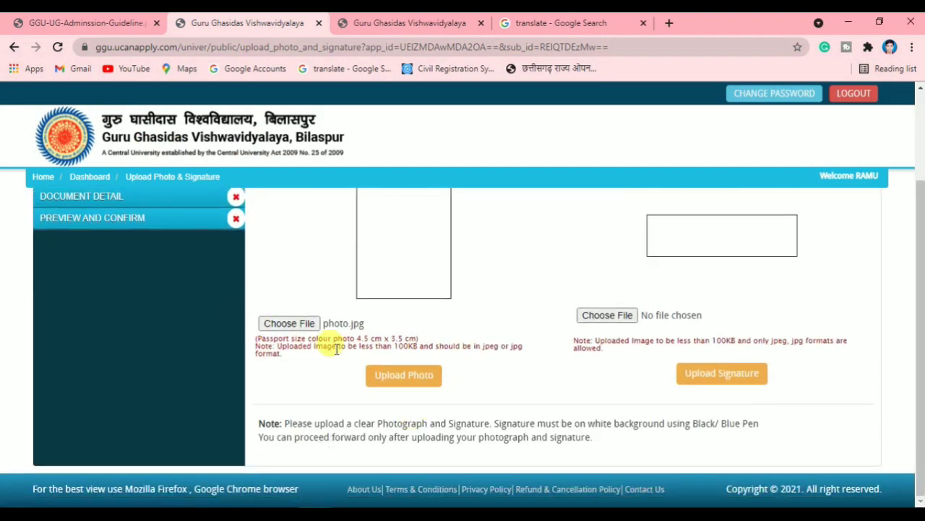
left_click(422, 376)
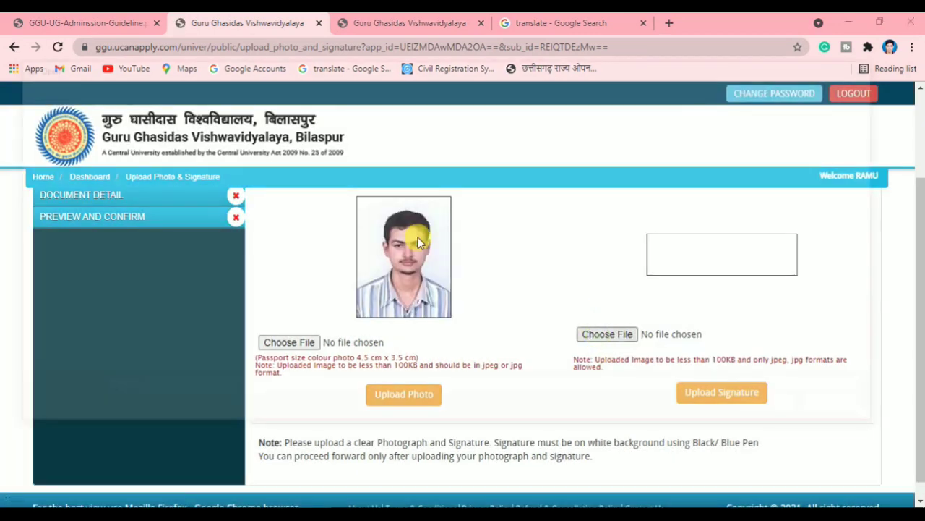
Upload the sig image as the signature, then Save & Proceed to Academic Details
left_click(608, 334)
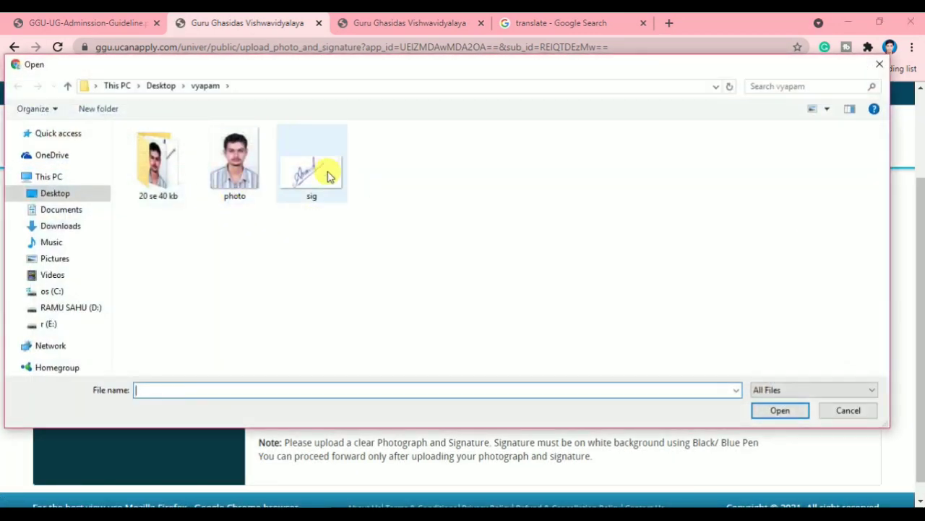
left_click(318, 169)
left_click(780, 410)
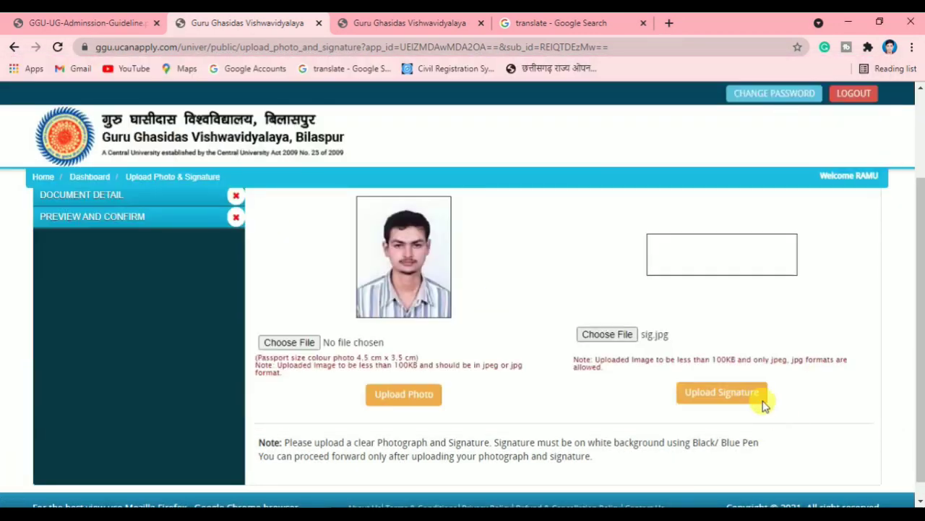
left_click(725, 392)
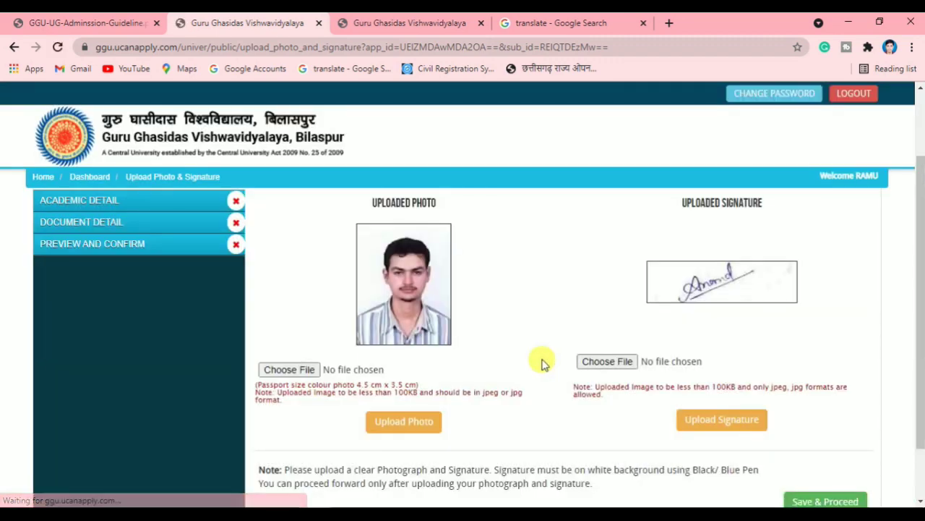
scroll(484, 364, "down", 2)
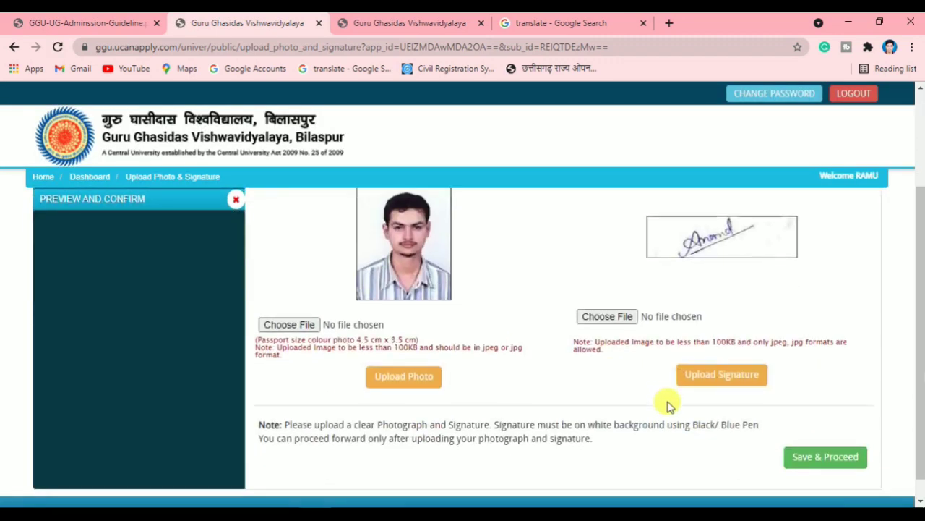
left_click(826, 457)
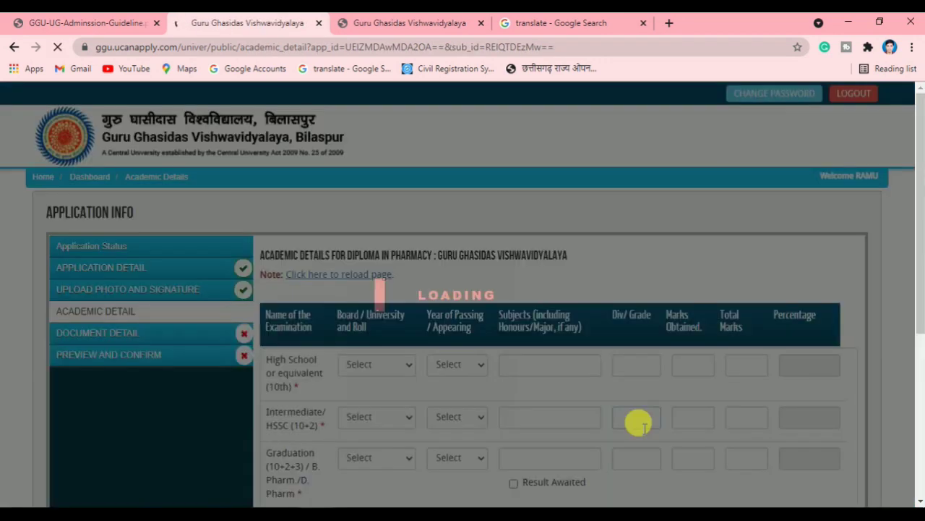
Set the High School (10th) board to Chhattisgarh Board of Secondary Education, Raipur
left_click(396, 366)
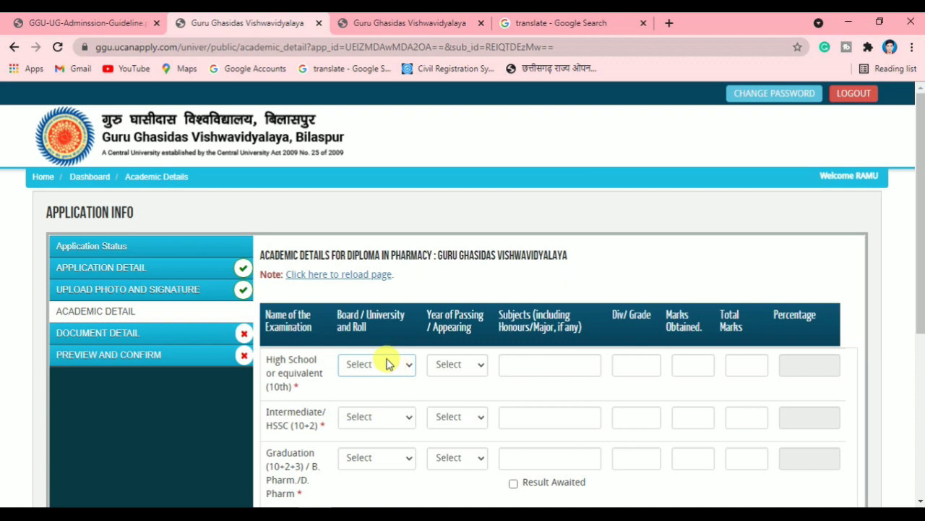
scroll(433, 372, "down", 1)
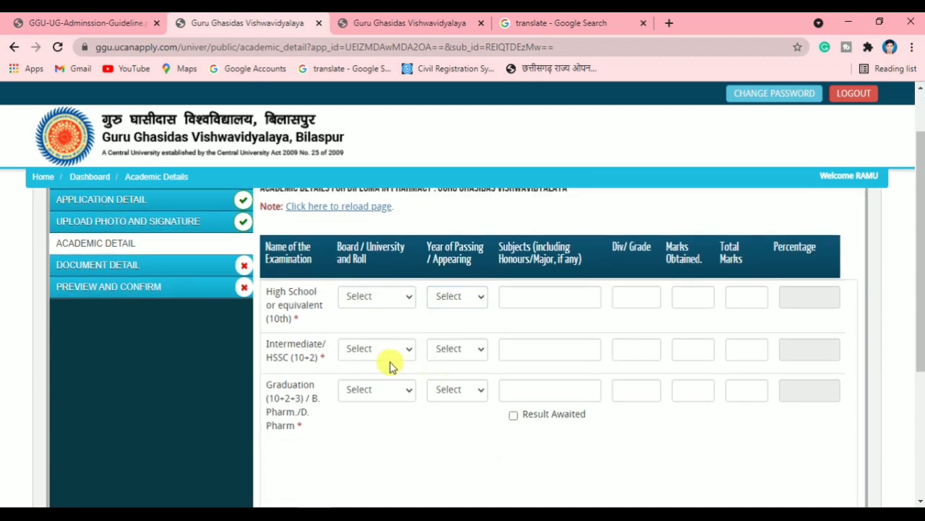
left_click_drag(314, 310, 261, 281)
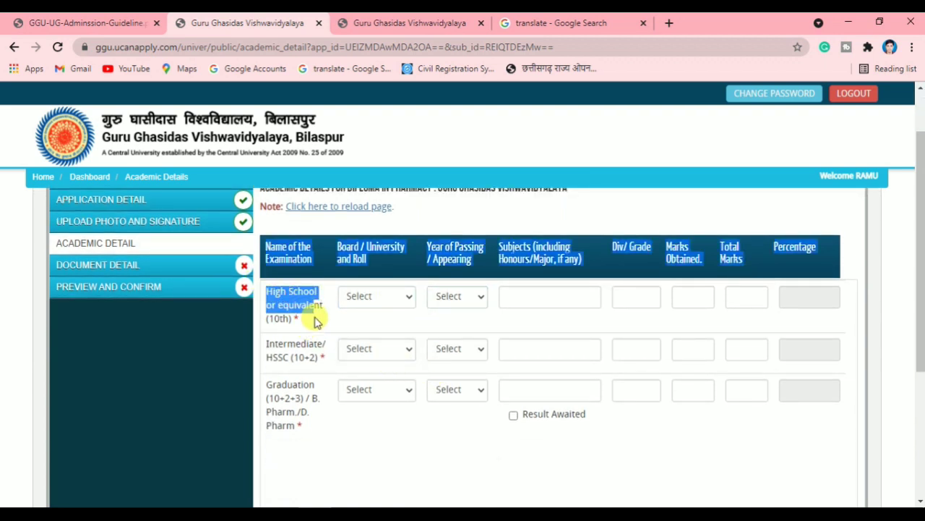
left_click(315, 319)
left_click(366, 302)
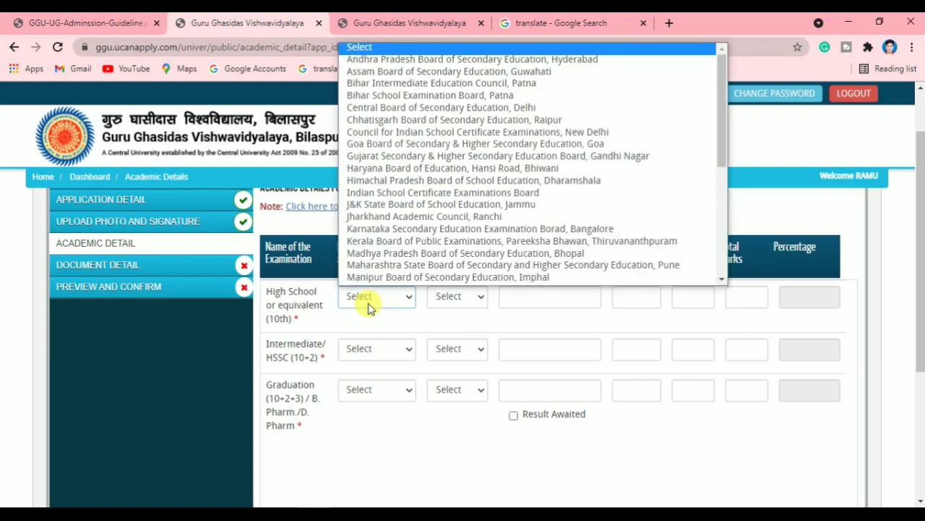
scroll(412, 181, "down", 1)
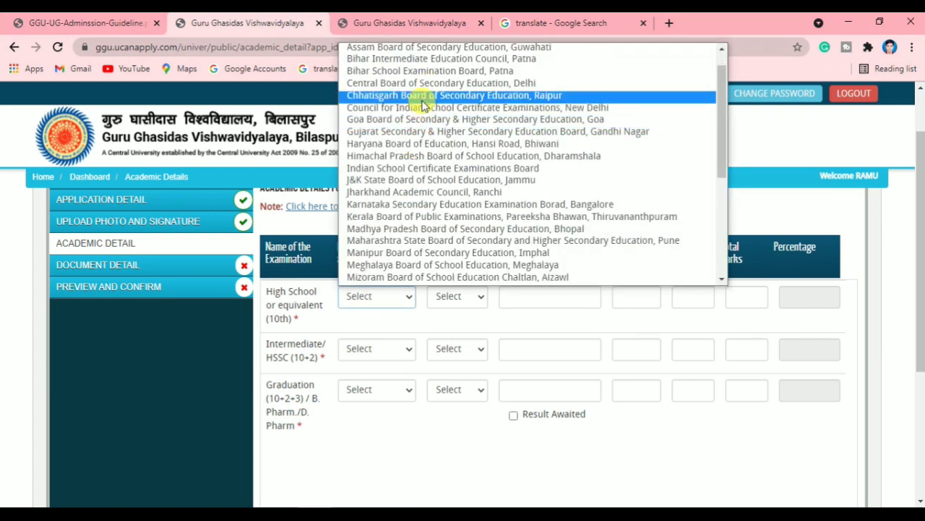
left_click(279, 326)
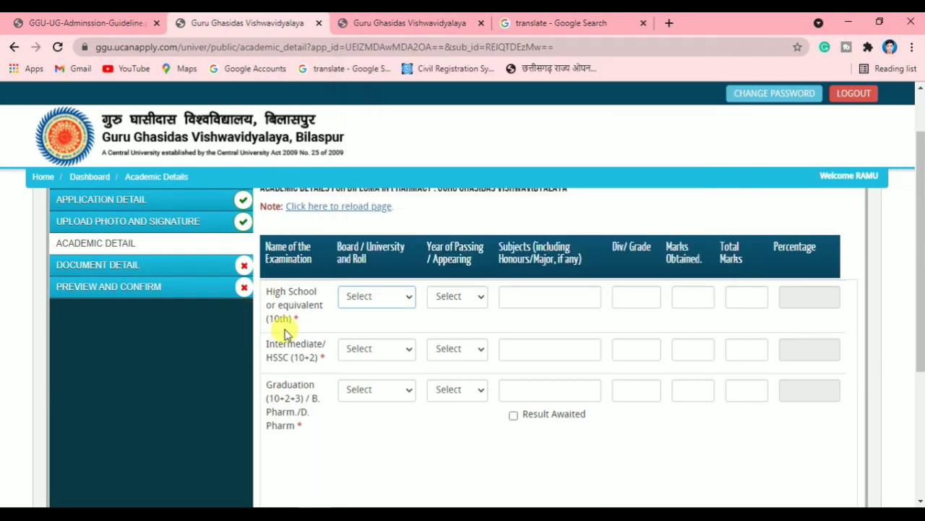
left_click(389, 303)
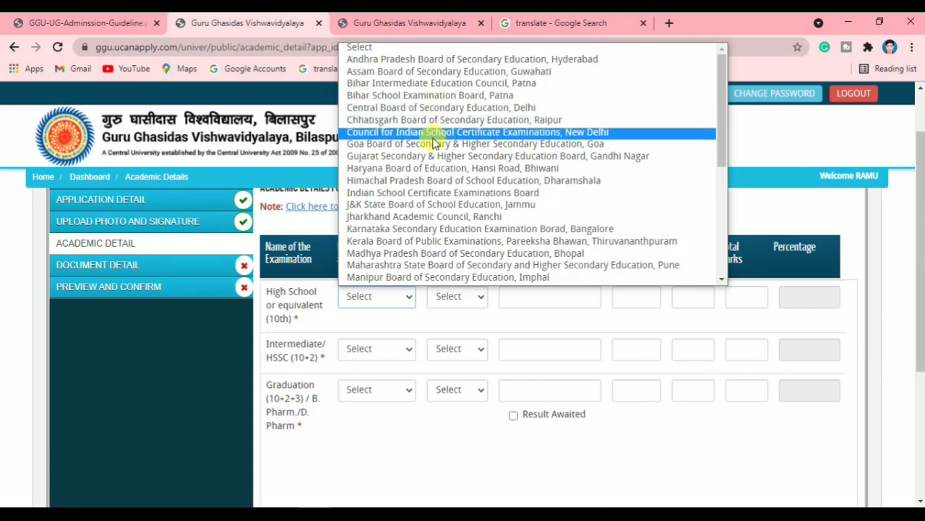
left_click(407, 121)
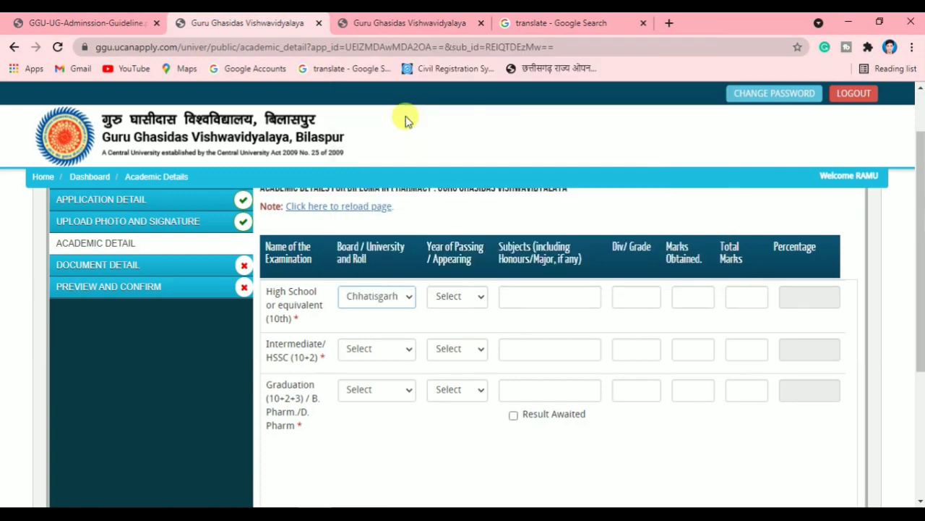
Set the 10th-row year of passing to 2015
left_click(440, 298)
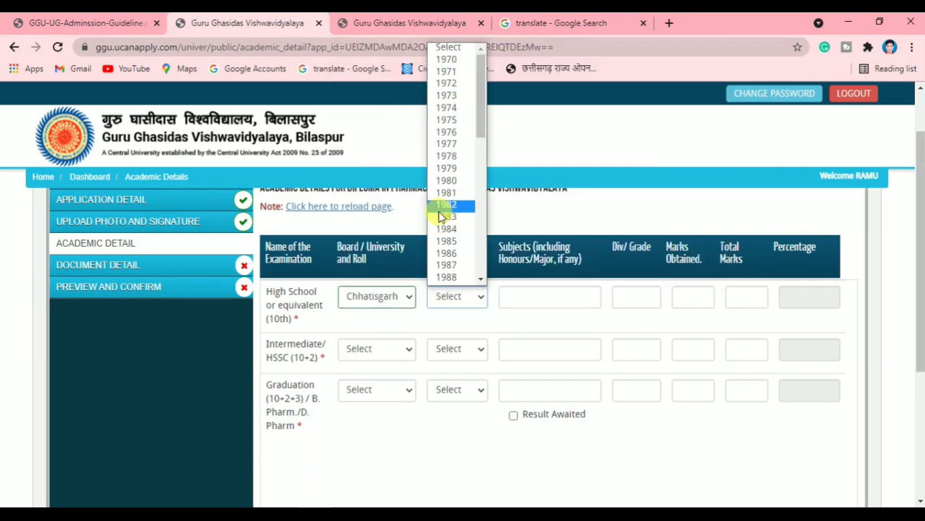
scroll(445, 206, "down", 5)
scroll(441, 215, "up", 2)
scroll(442, 215, "down", 2)
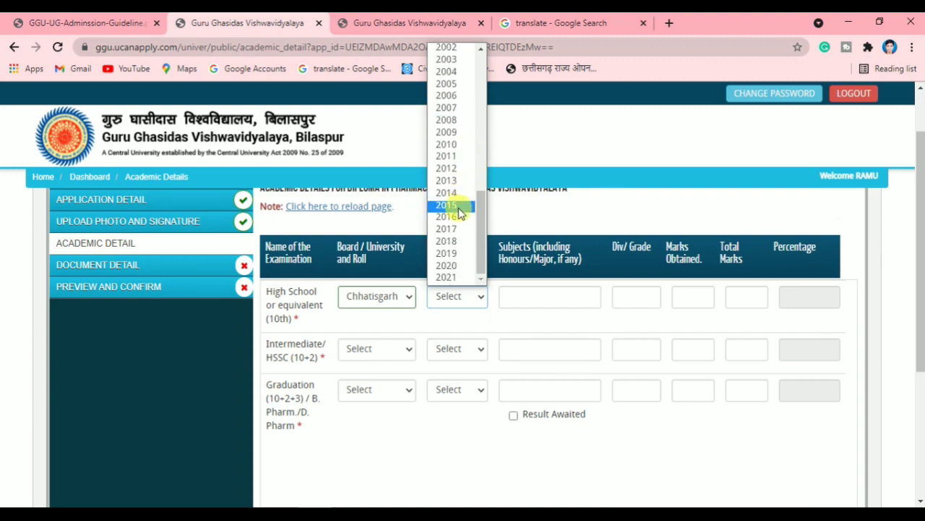
left_click(458, 210)
left_click(452, 297)
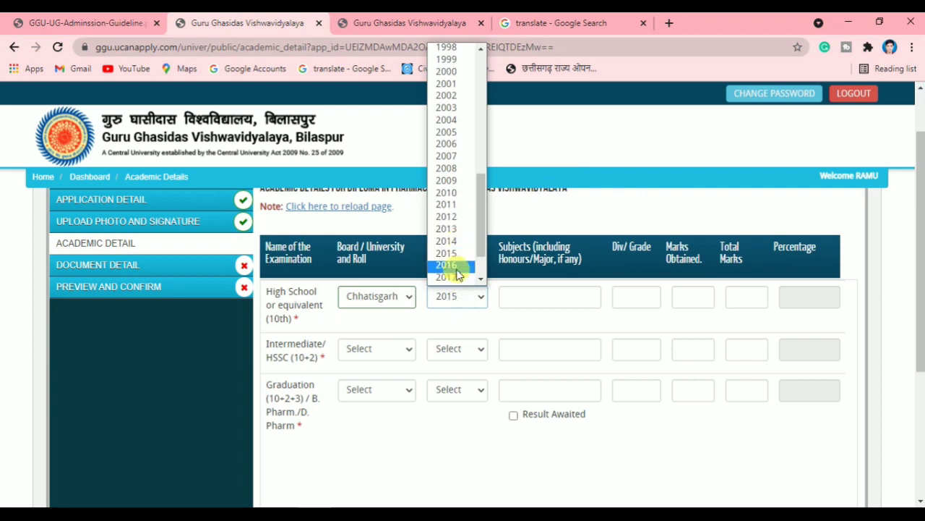
Set the High School passing year to 2016 and enter subjects Hindi, English, Sanskrit, Social Science
left_click(455, 263)
left_click(561, 293)
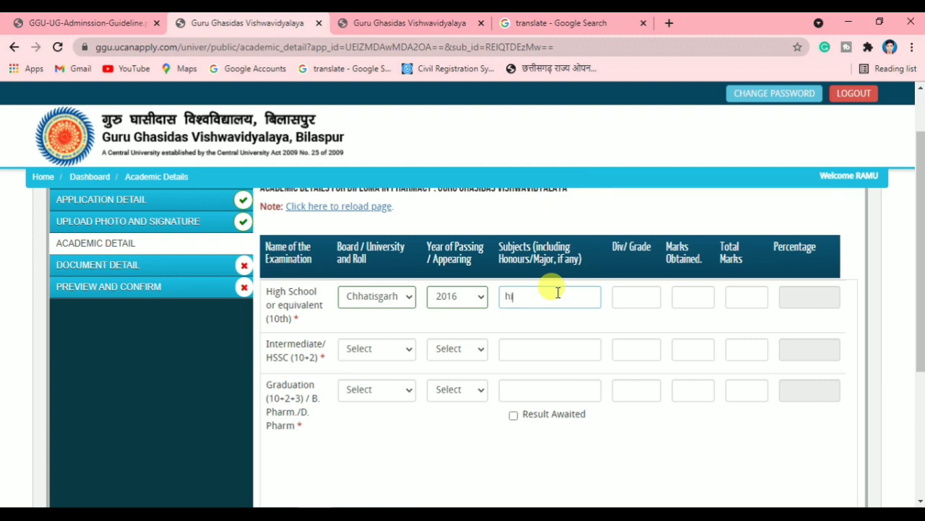
type("di, english, suns")
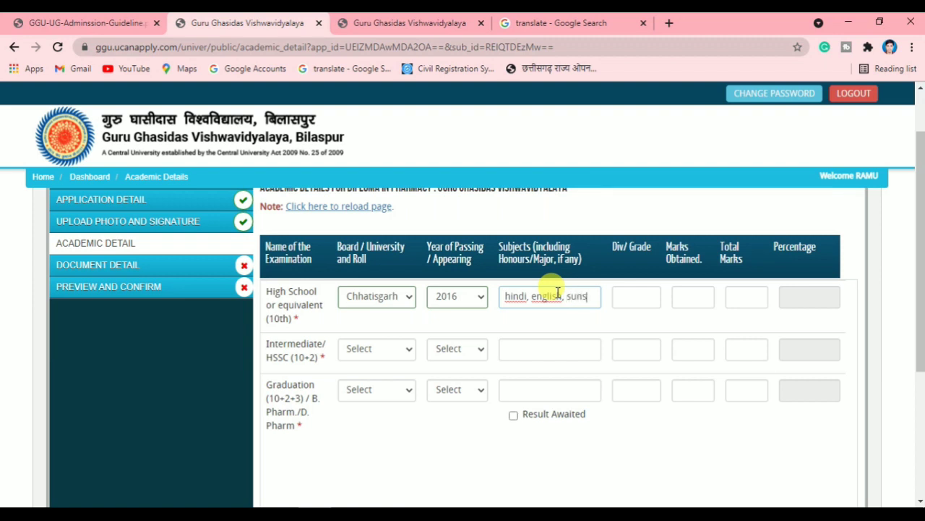
type("krit")
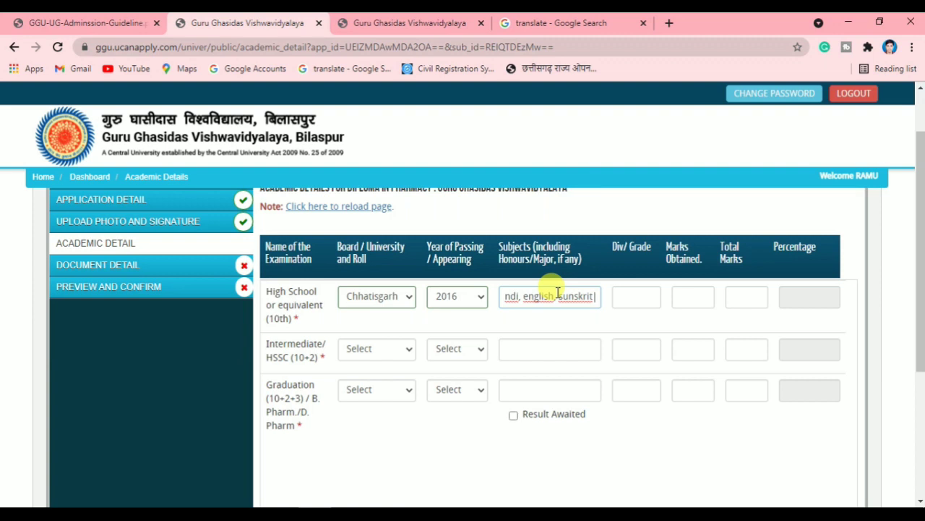
type(" ,s")
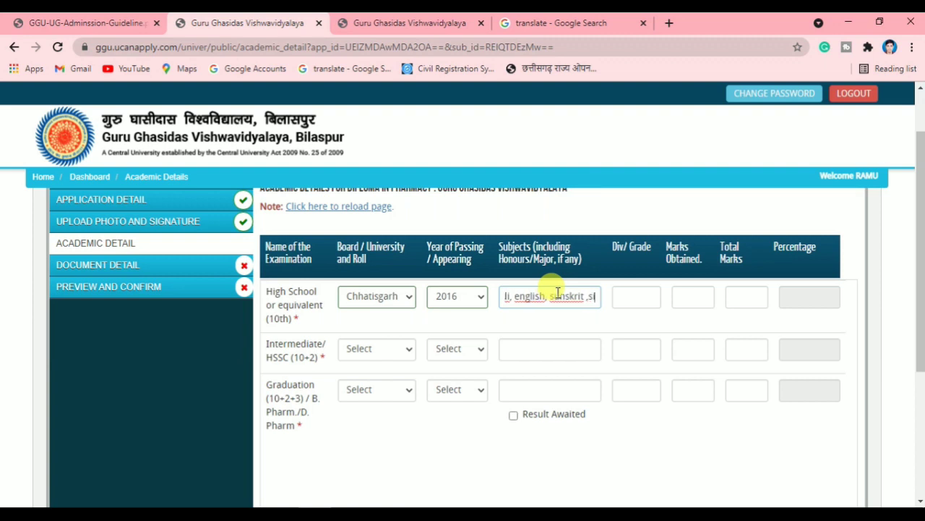
type("icial")
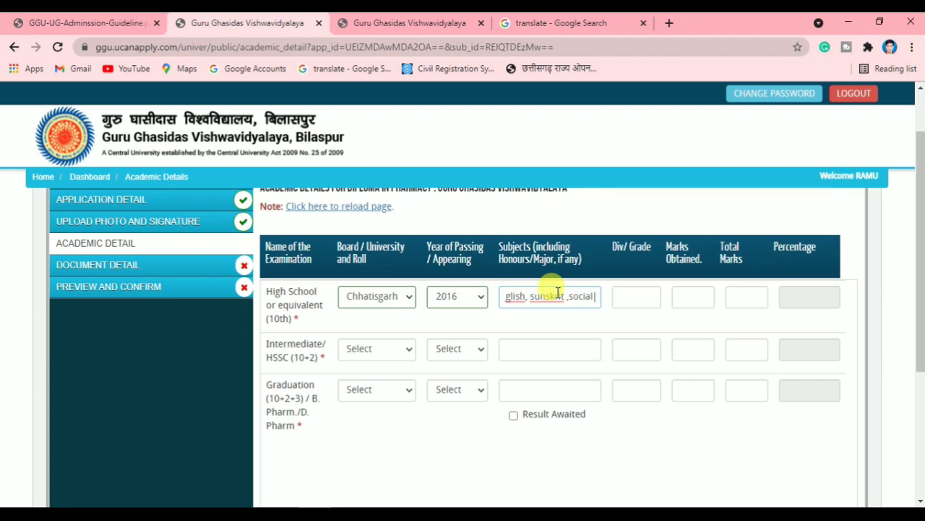
type(" scien")
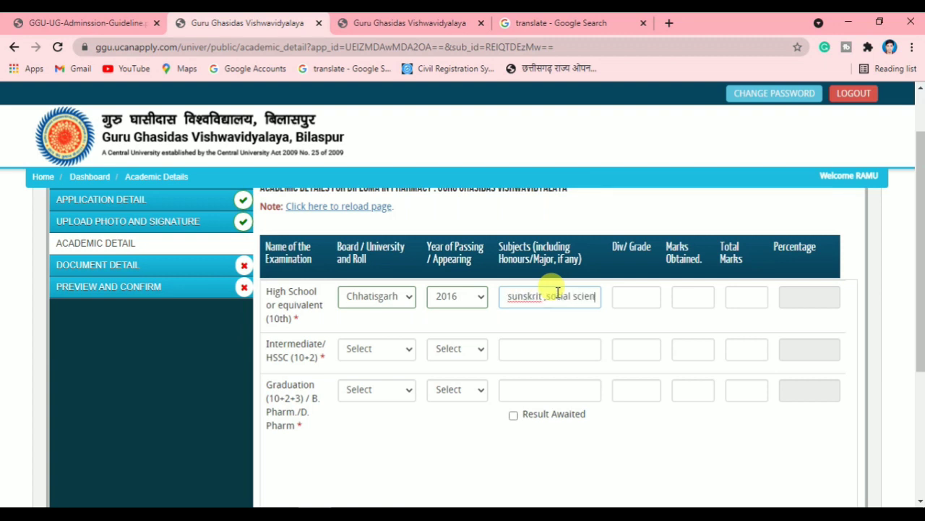
type("ce")
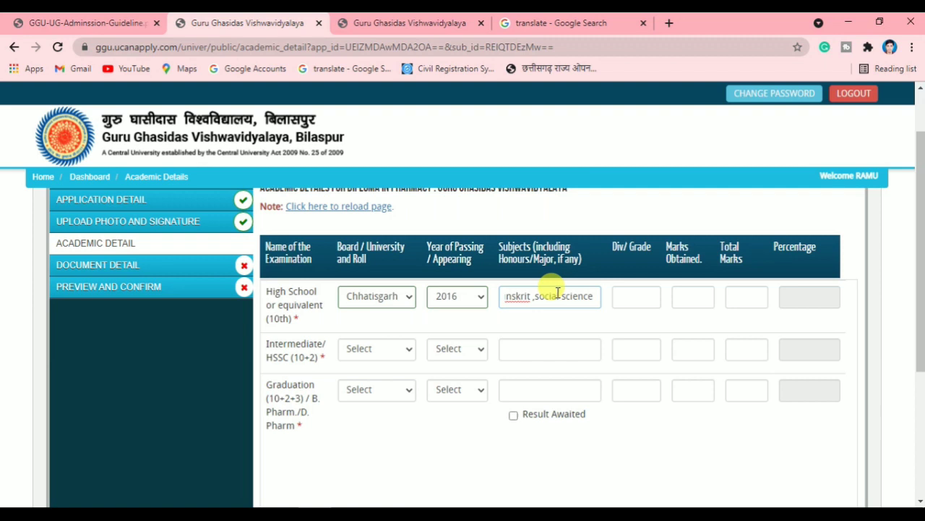
Enter division 1 ST, 600 total marks and 507 obtained, giving 84.5 percent
left_click(621, 297)
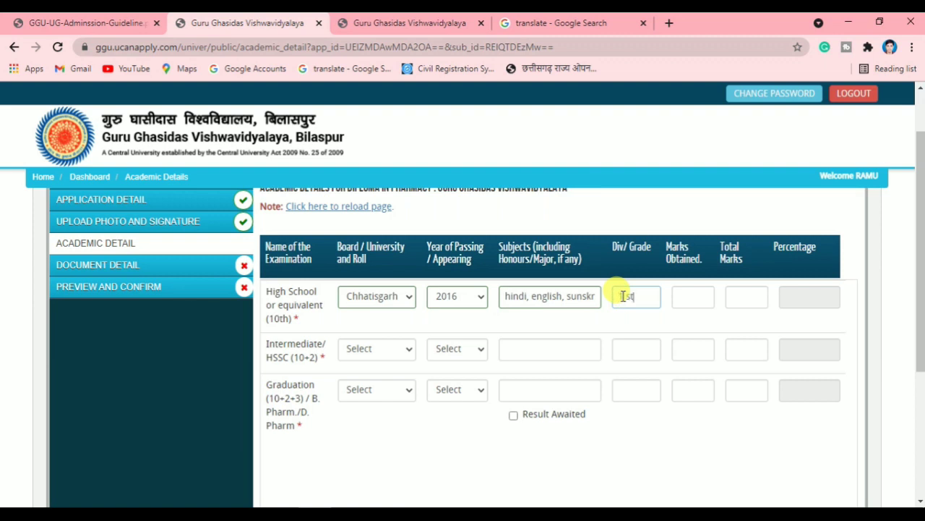
left_click(692, 296)
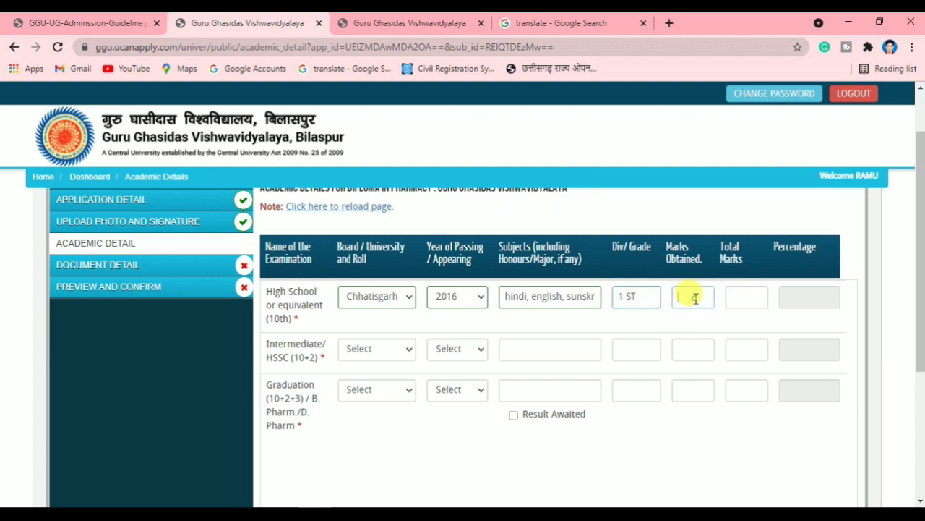
left_click(735, 295)
type("600")
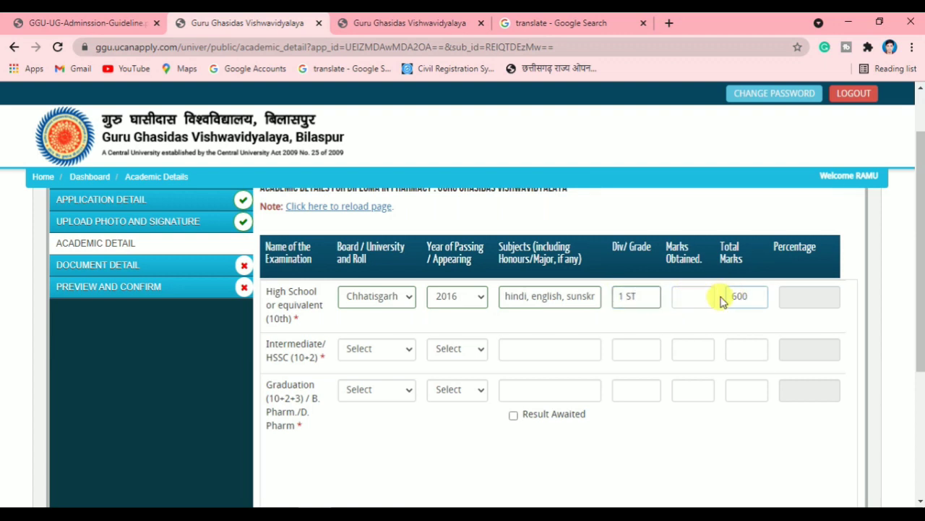
left_click(692, 296)
type("500")
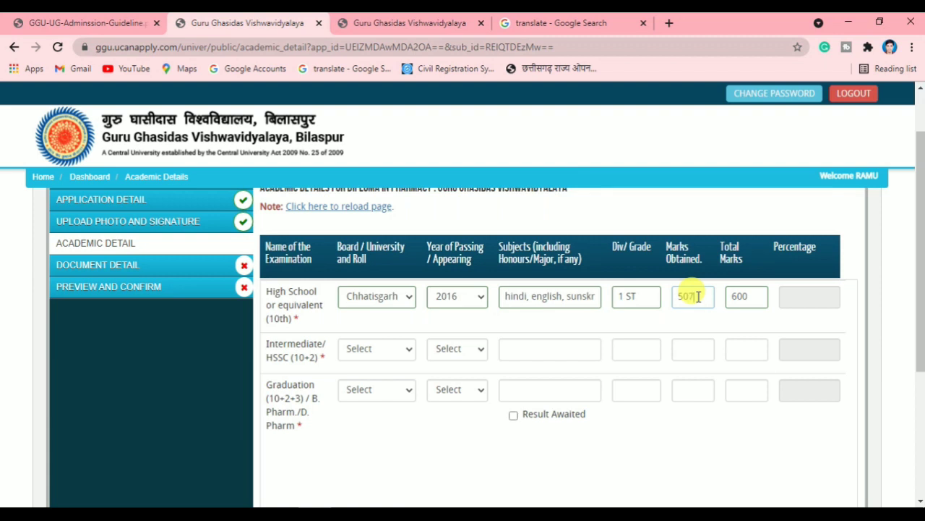
left_click(737, 325)
left_click_drag(802, 297, 778, 303)
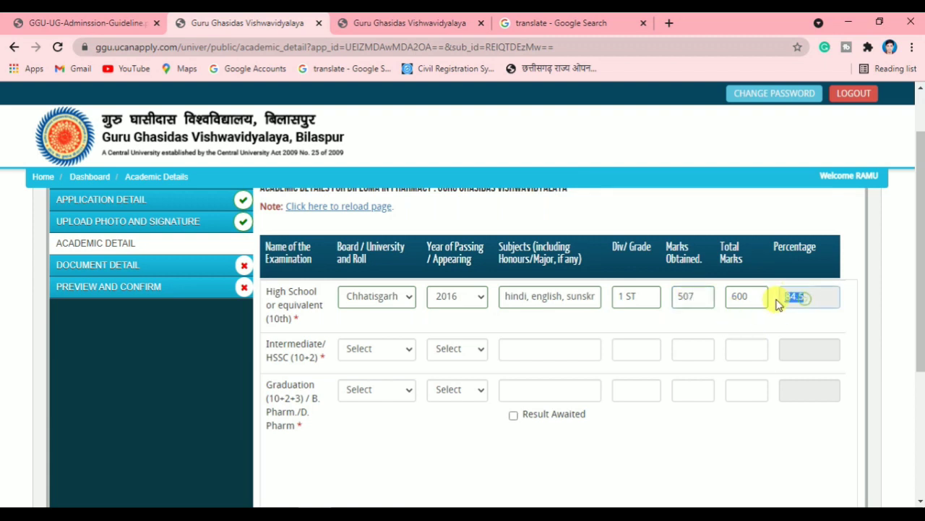
left_click(758, 320)
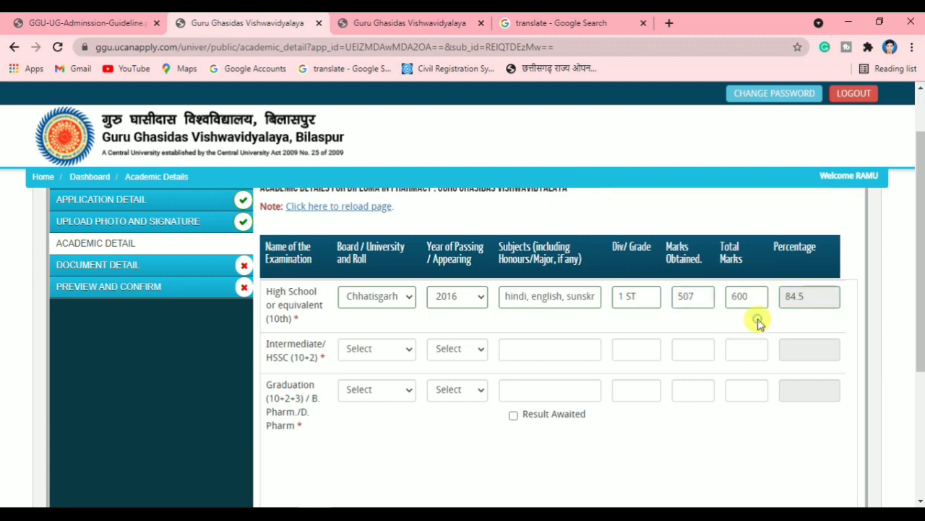
Choose the Chhatisgarh board and passing year 2018 for the Intermediate row
left_click(379, 350)
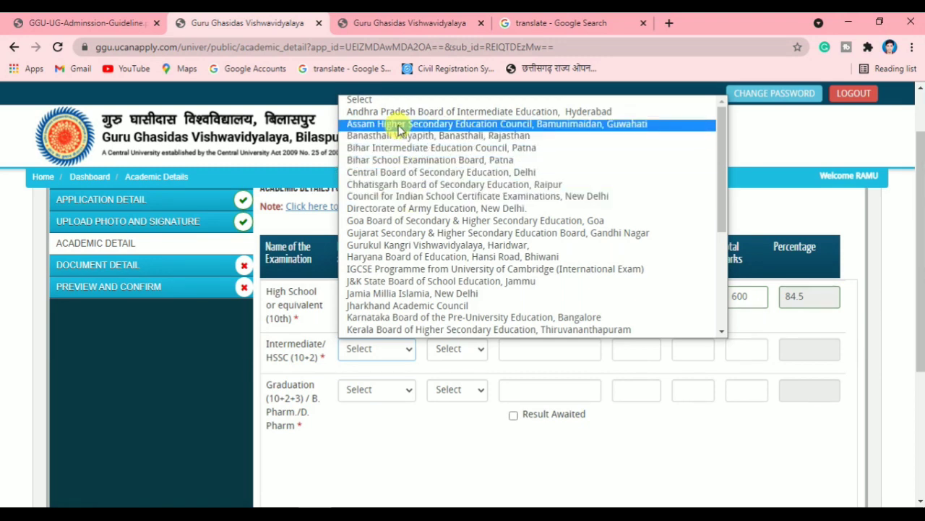
left_click(409, 187)
left_click(439, 348)
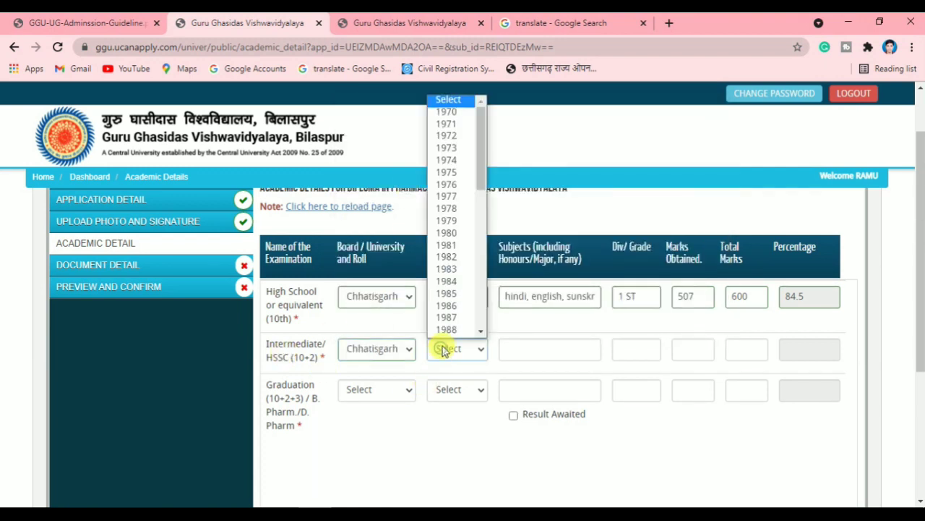
scroll(466, 196, "down", 1)
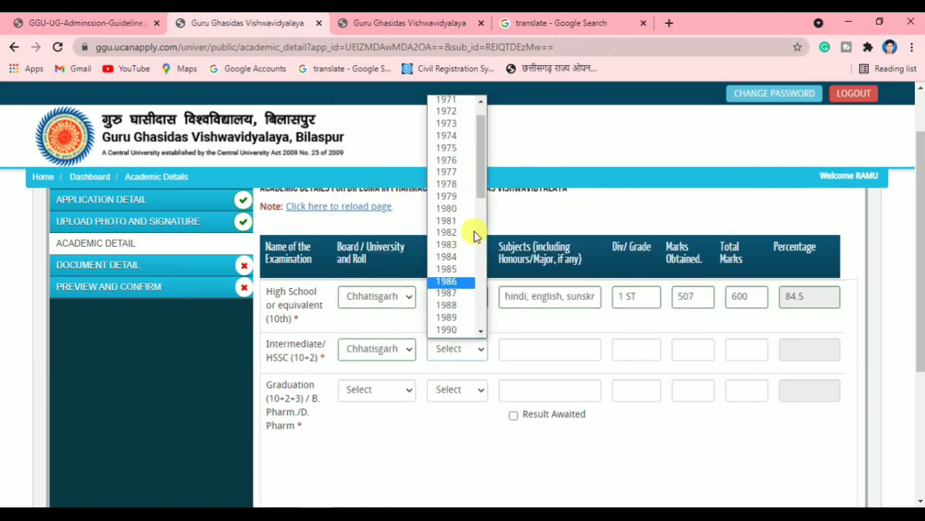
scroll(452, 231, "down", 5)
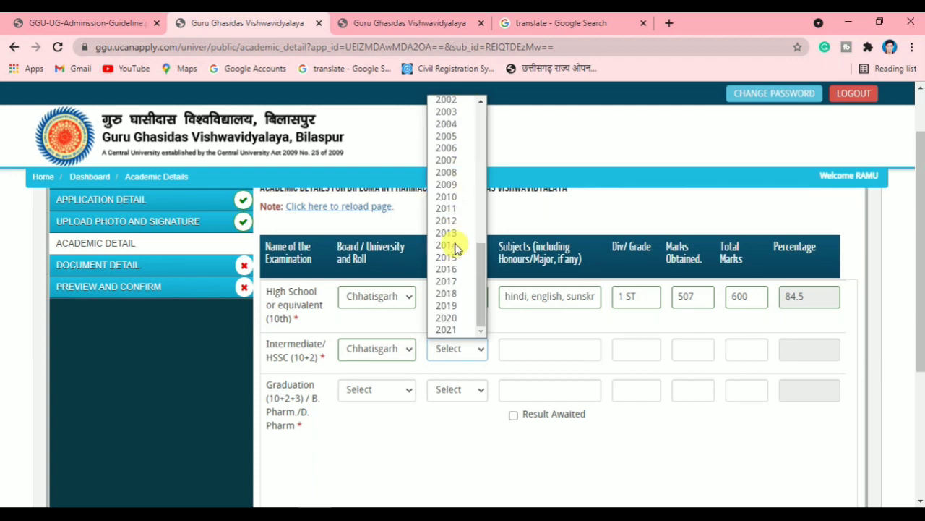
left_click(450, 295)
Enter Intermediate subjects physics, chemistry, biology, division 1 ST, and 400 of 500 marks
left_click(536, 351)
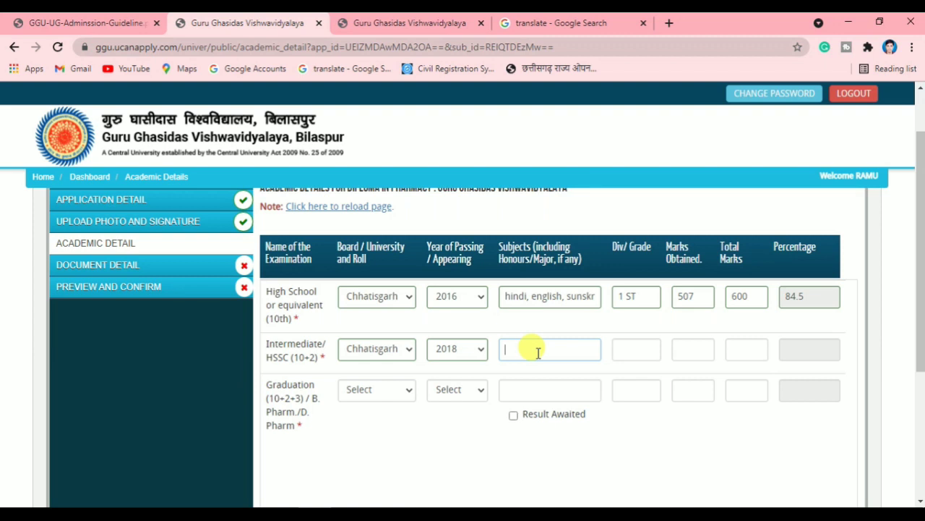
type("hemistry ,biologysics,chem")
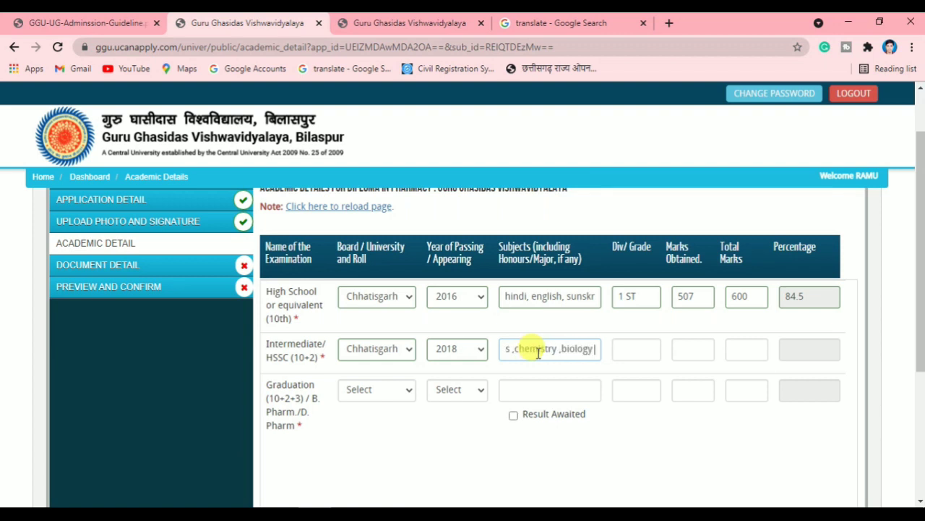
left_click(615, 350)
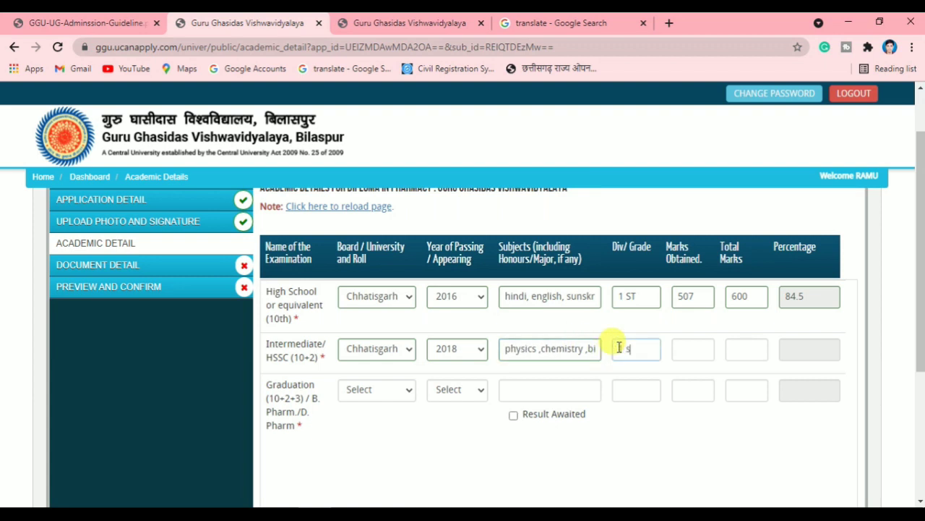
left_click(688, 348)
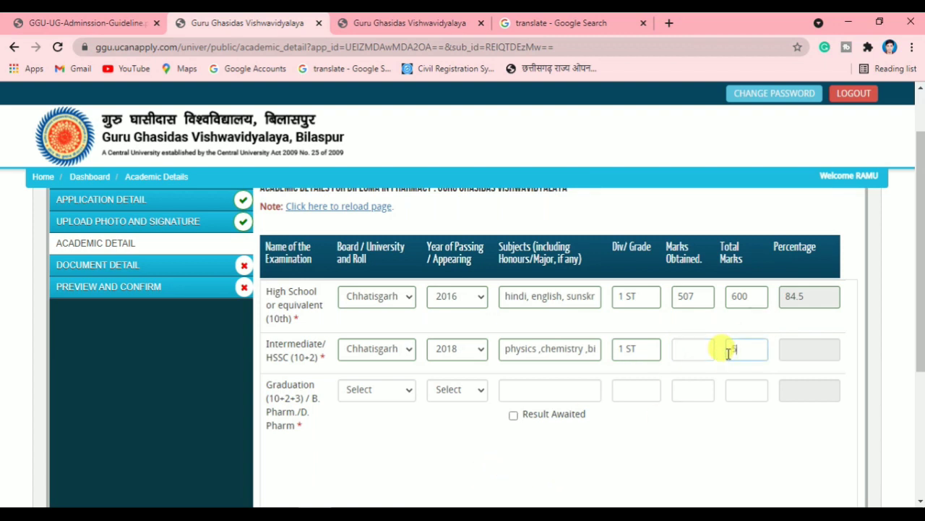
left_click(695, 353)
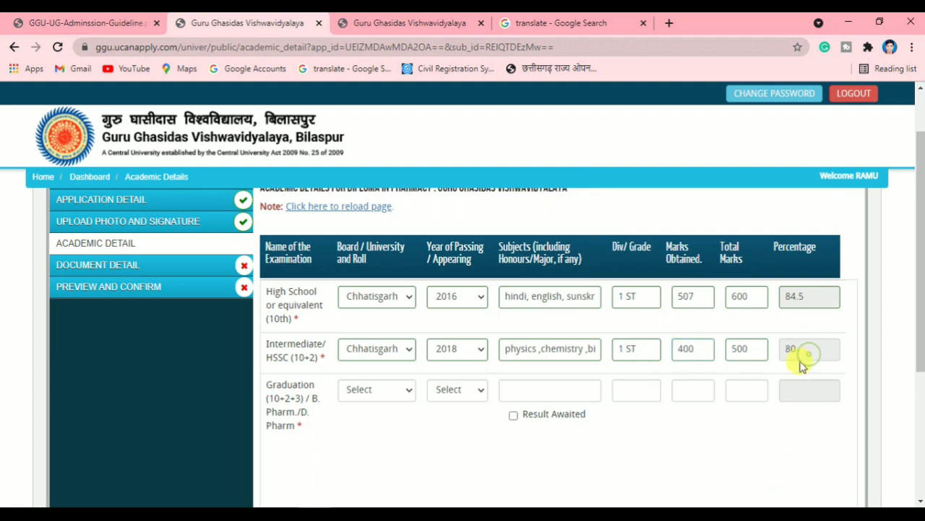
left_click_drag(806, 344, 791, 346)
scroll(355, 414, "down", 1)
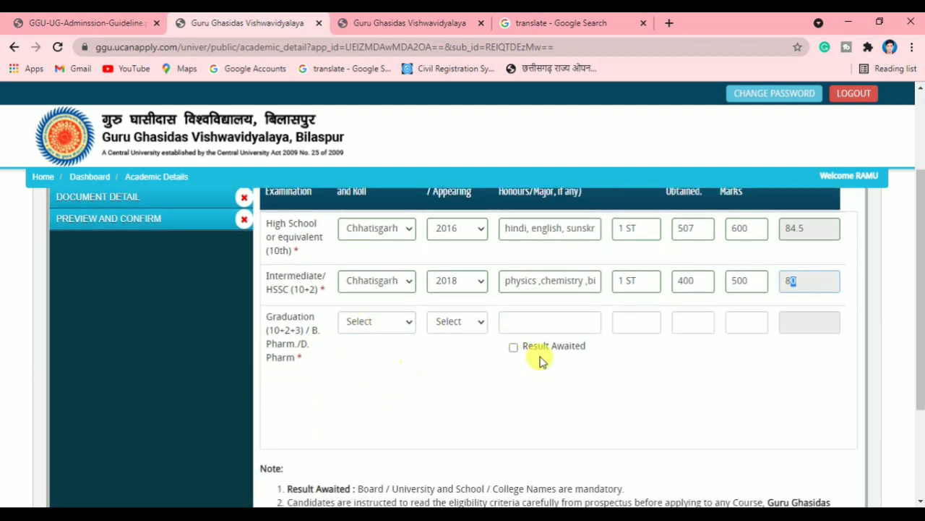
Choose Hemchand Yadav University and passing year 2019 for the Graduation row
left_click(378, 326)
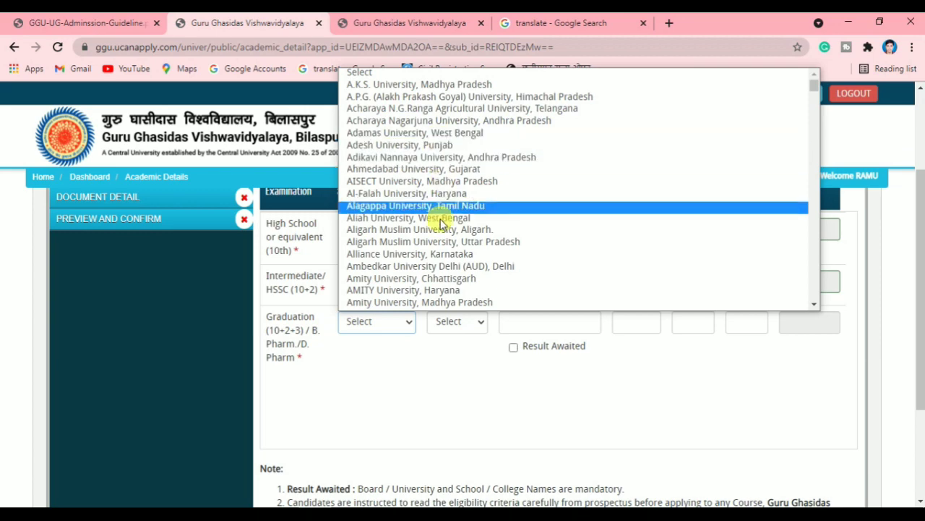
scroll(447, 195, "down", 10)
scroll(447, 192, "up", 5)
scroll(447, 191, "down", 3)
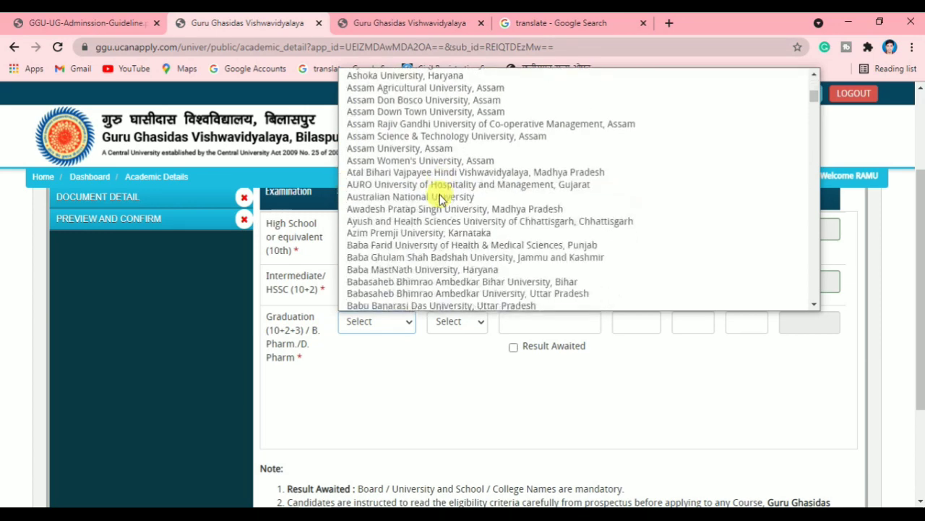
type("he")
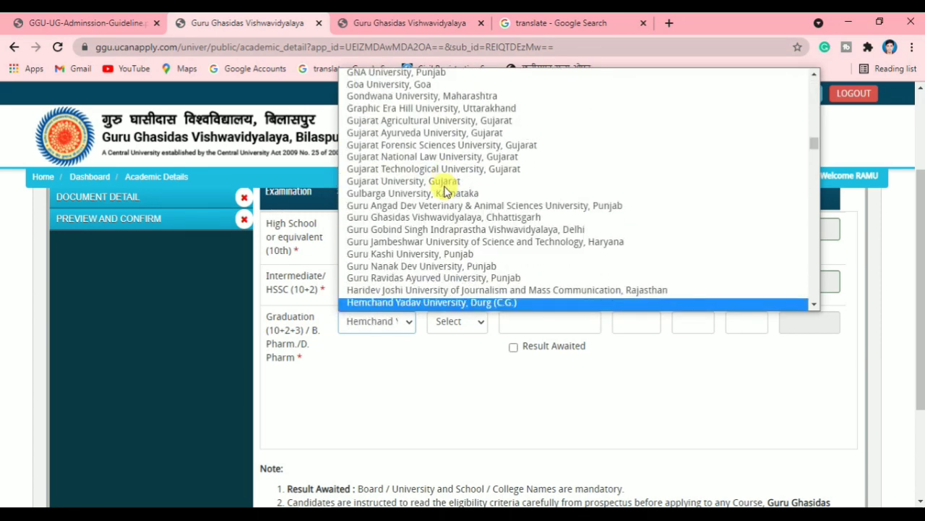
key("Return")
left_click(448, 322)
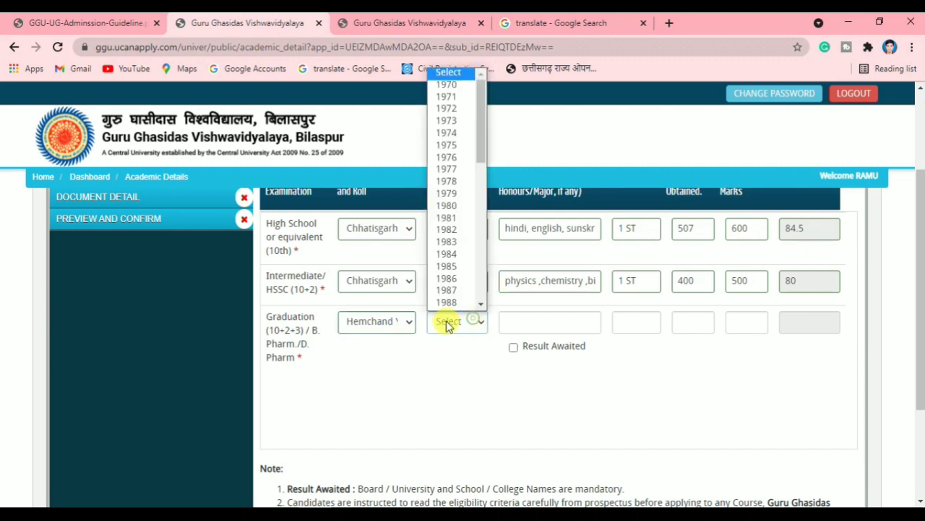
scroll(445, 232, "down", 5)
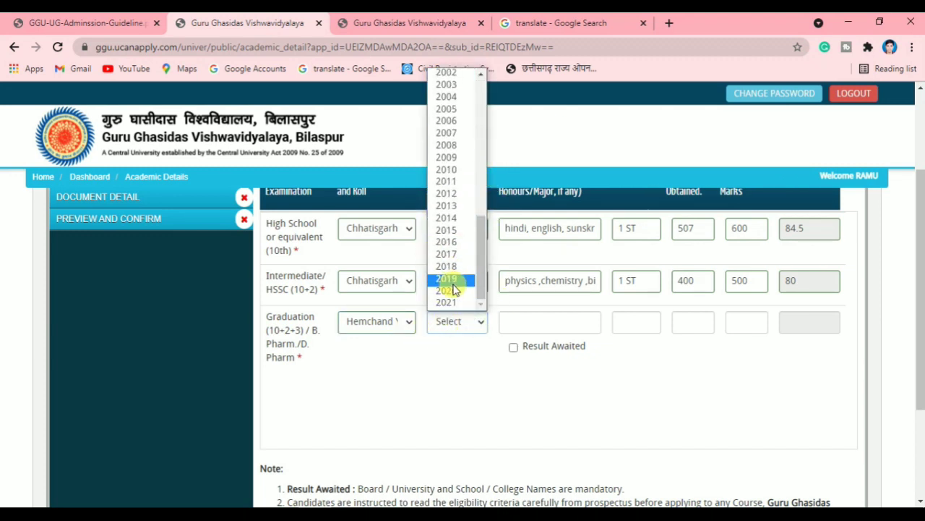
left_click(453, 282)
Enter Graduation subject biology, division 1 ST, and 1200 of 1800 marks, giving 66.67 percent
left_click(543, 325)
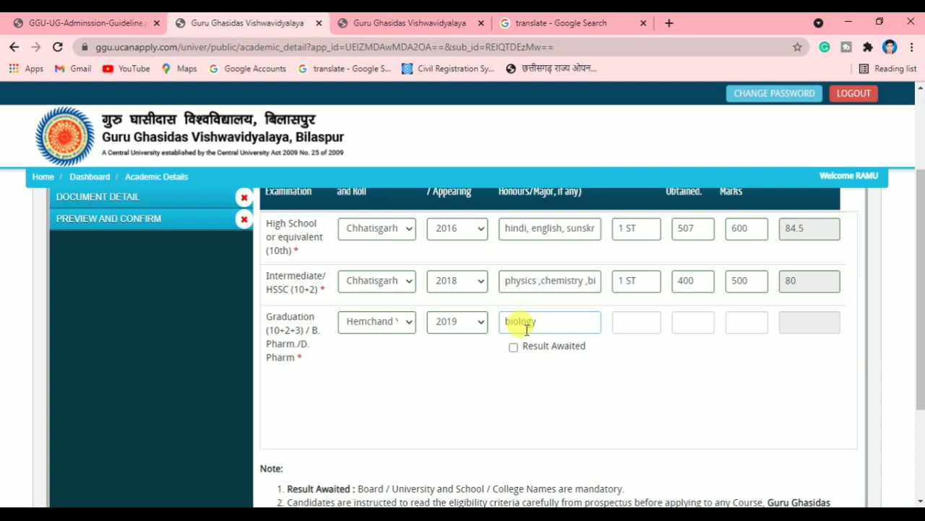
left_click(647, 320)
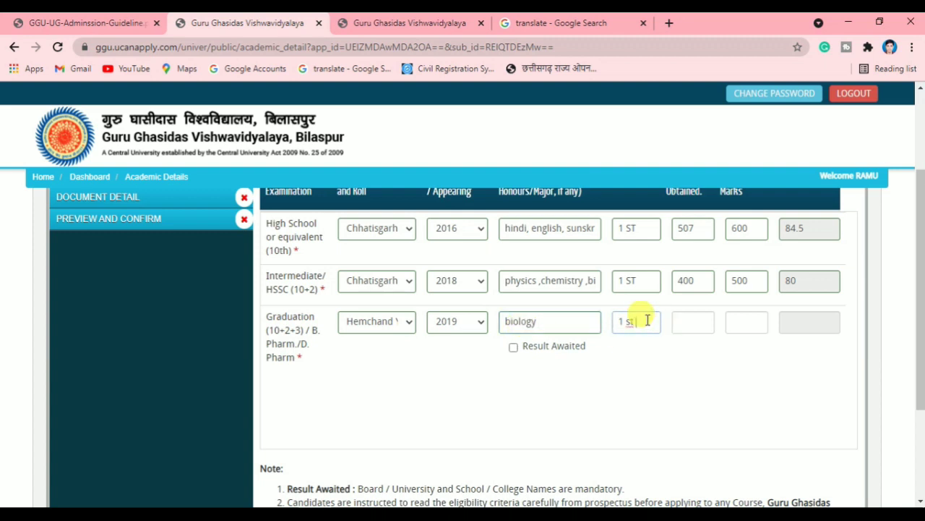
left_click(692, 321)
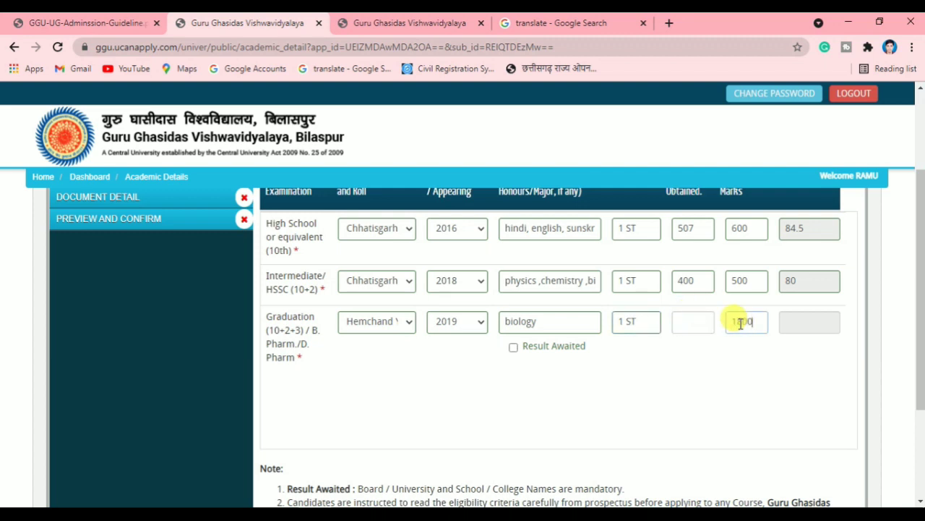
left_click(741, 323)
type("1800")
left_click(685, 323)
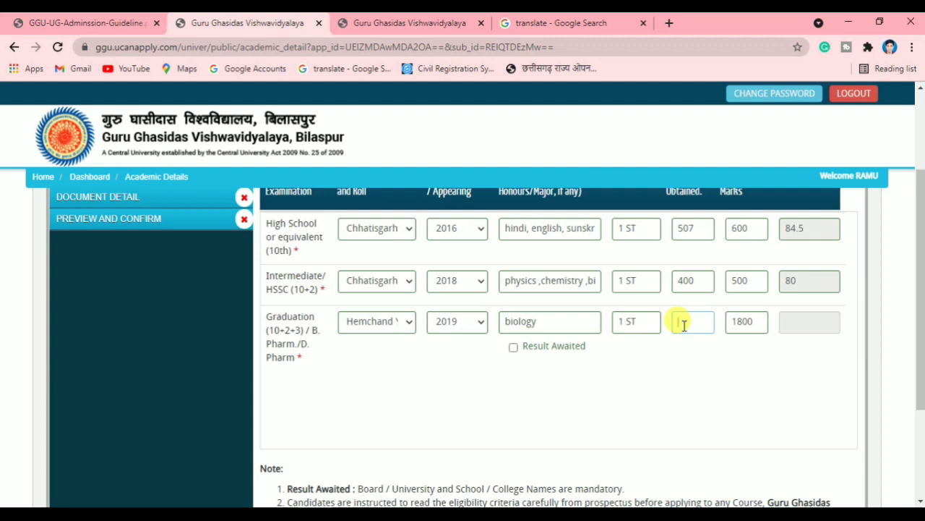
type("1200")
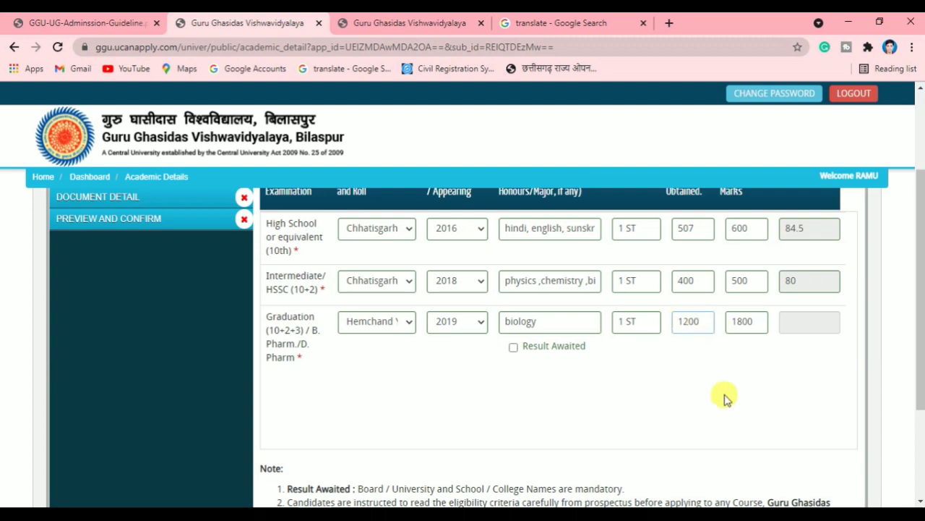
left_click(723, 395)
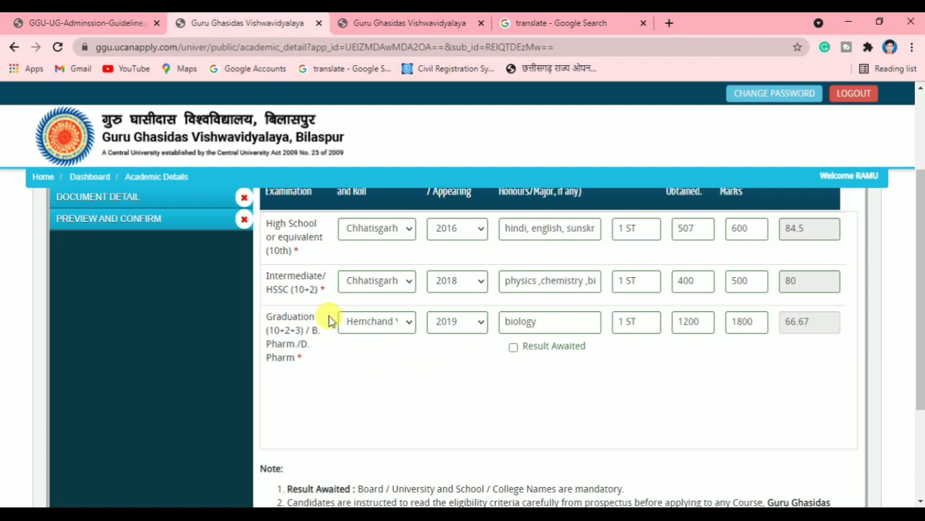
left_click_drag(326, 330, 346, 318)
left_click(512, 400)
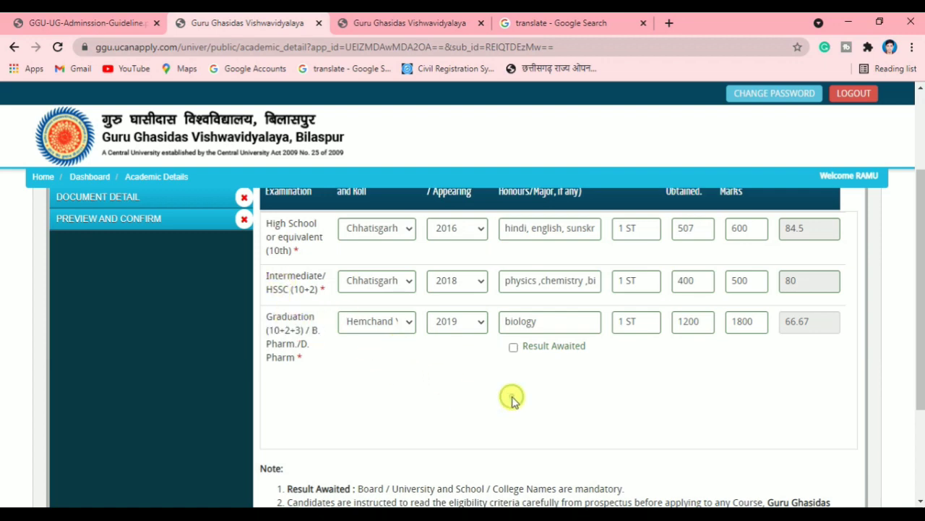
scroll(512, 401, "down", 1)
scroll(514, 402, "up", 1)
scroll(513, 394, "up", 1)
scroll(506, 397, "down", 1)
scroll(450, 372, "down", 1)
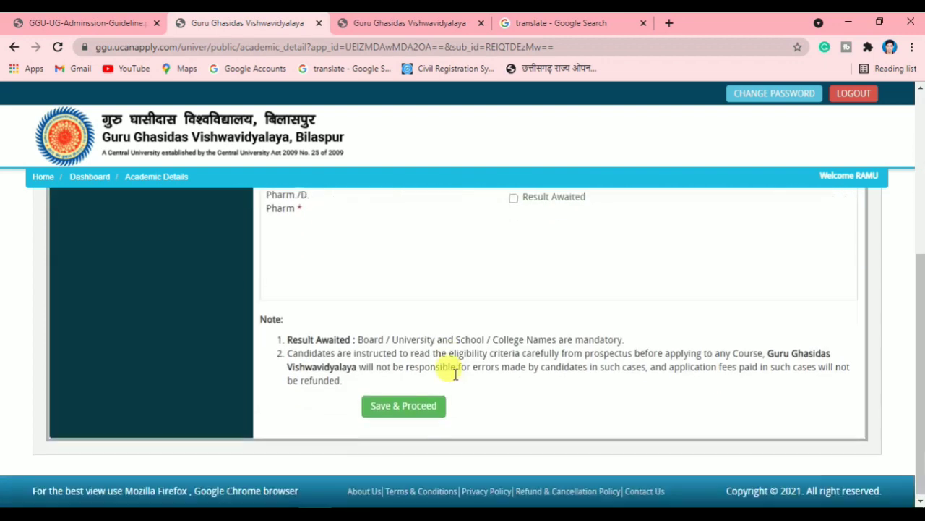
Save the academic details and confirm them to reach the Document Detail page
left_click(405, 405)
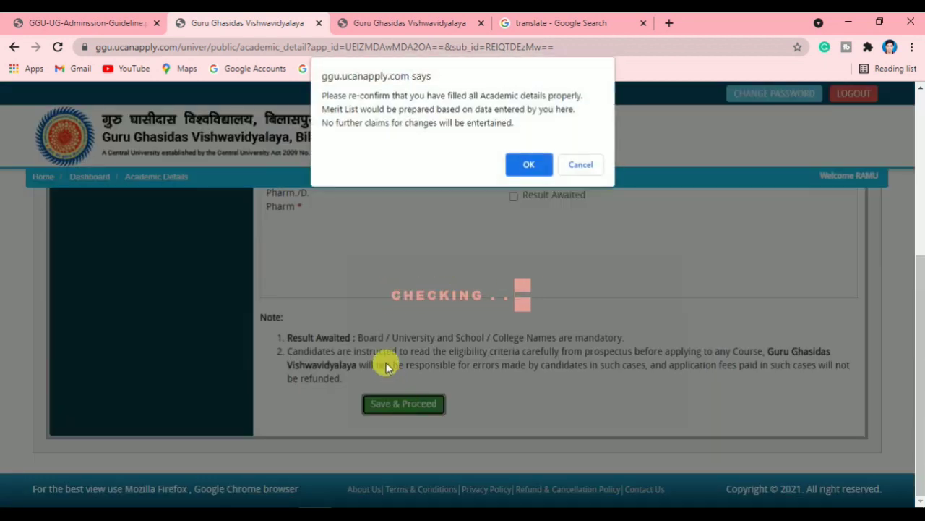
left_click(515, 172)
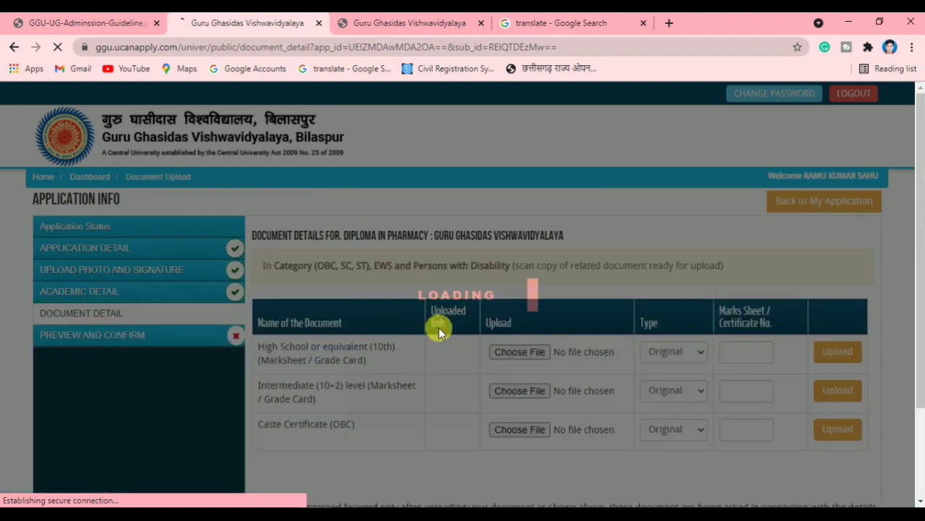
scroll(483, 351, "down", 1)
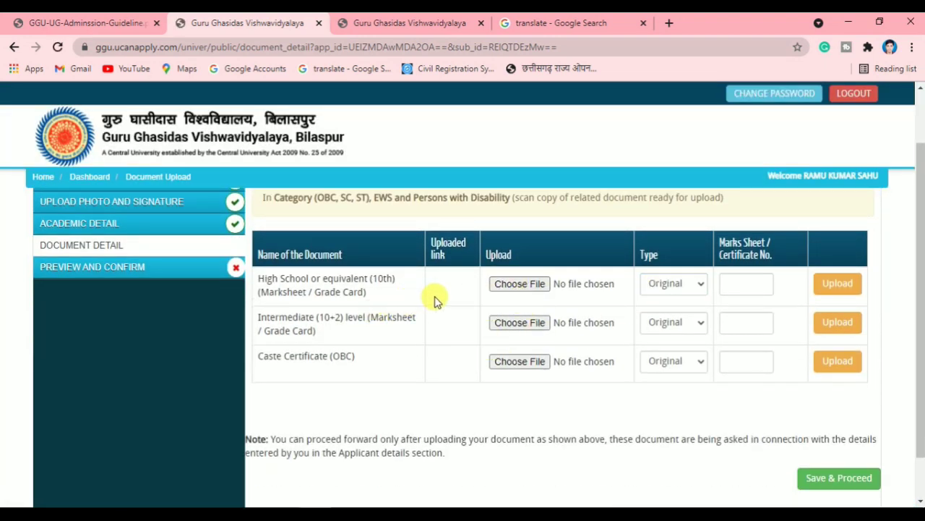
scroll(326, 293, "up", 1)
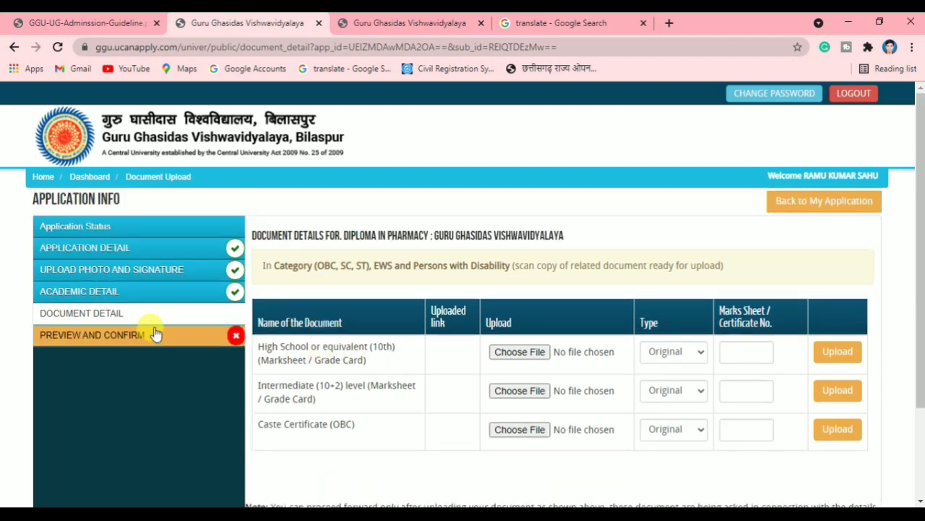
scroll(416, 365, "down", 1)
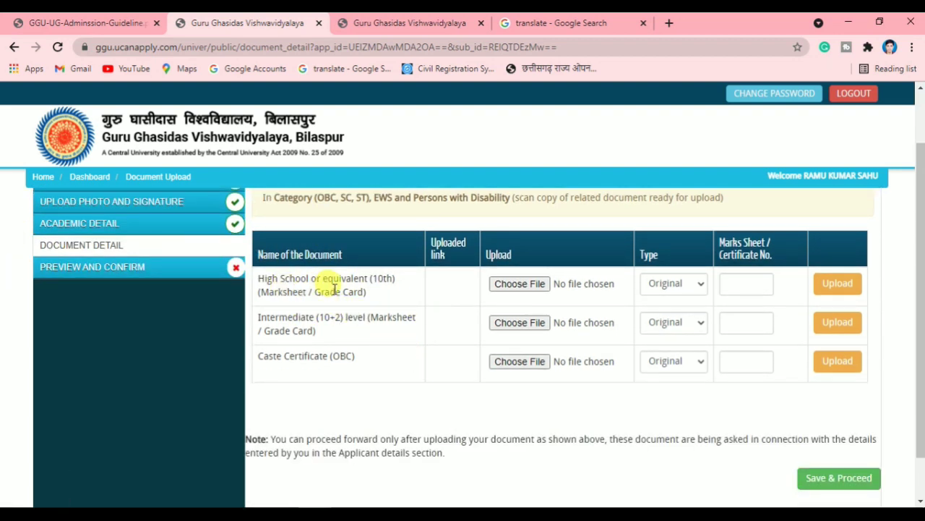
Choose 10th.jpg from the Desktop durg folder for the High School document
left_click(534, 285)
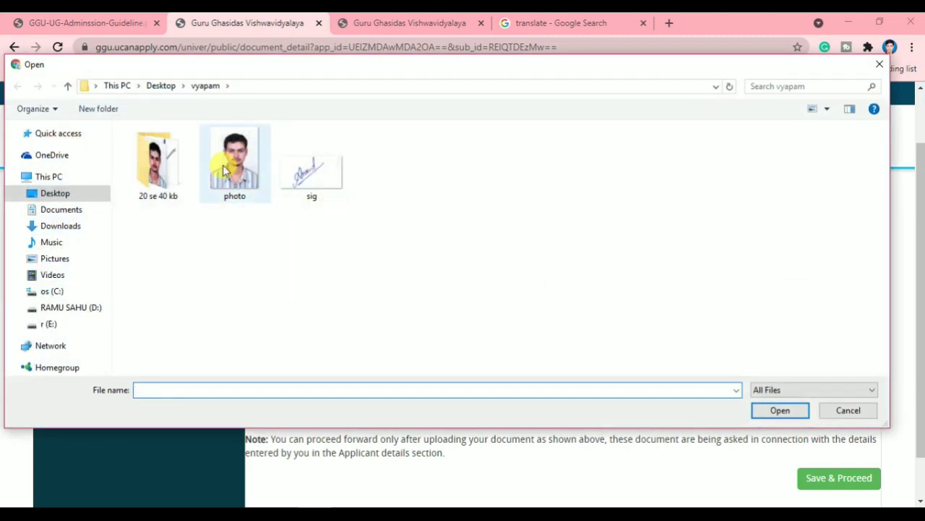
left_click(49, 177)
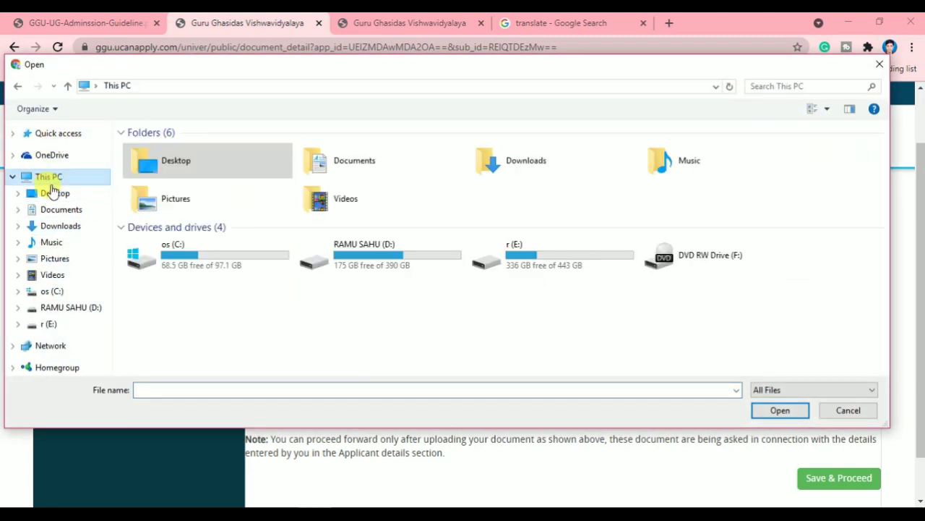
left_click(51, 195)
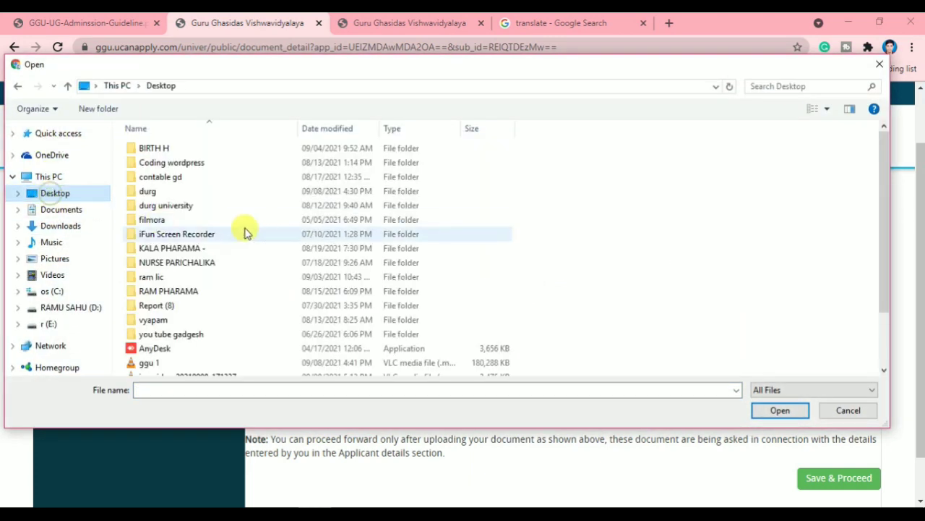
left_click(182, 193)
double_click(183, 193)
left_click(178, 170)
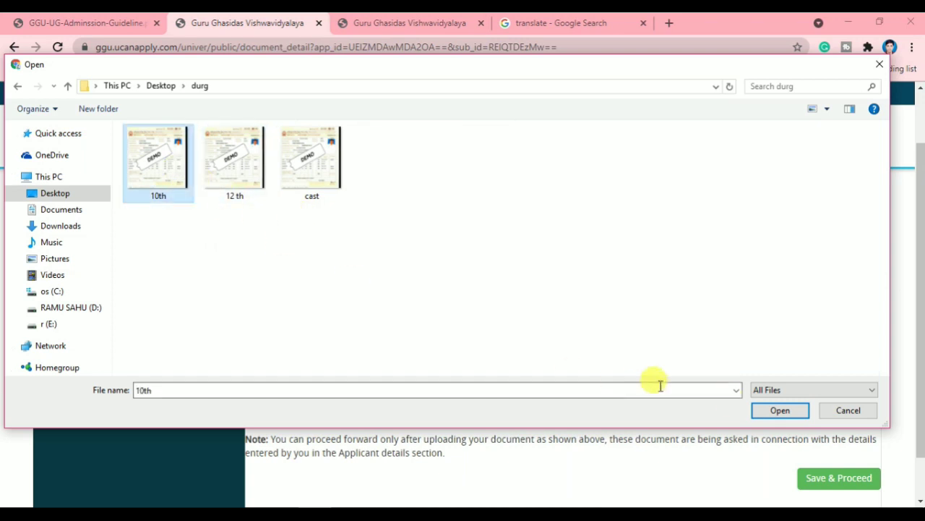
left_click(780, 410)
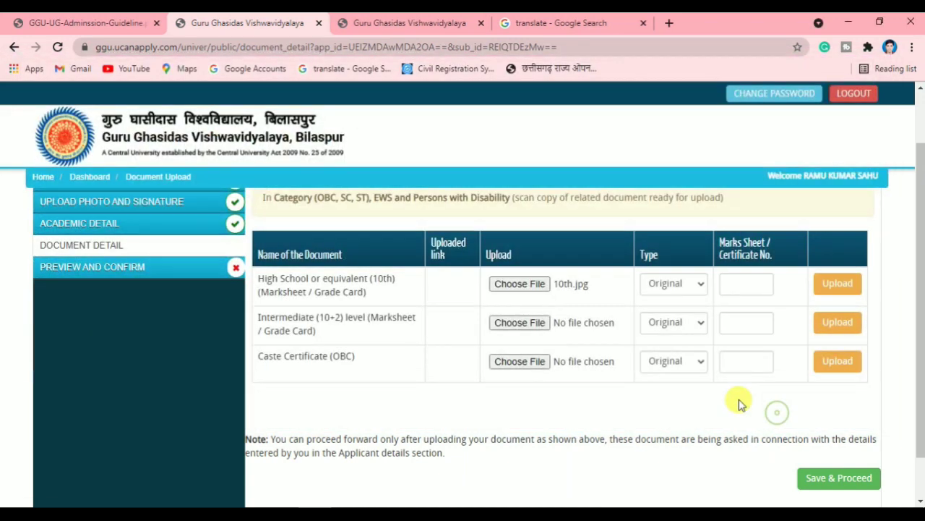
Mark the High School document Provisional with number 124 and upload it
left_click(679, 285)
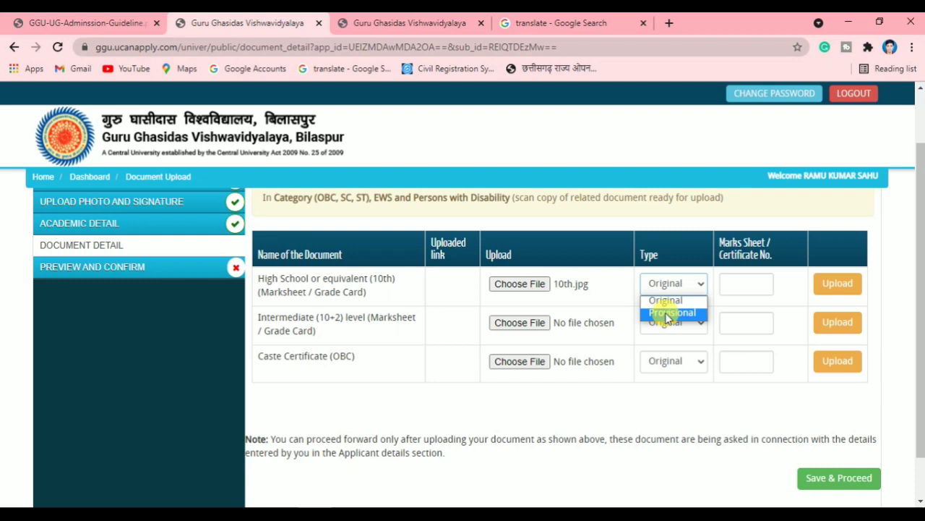
left_click(668, 315)
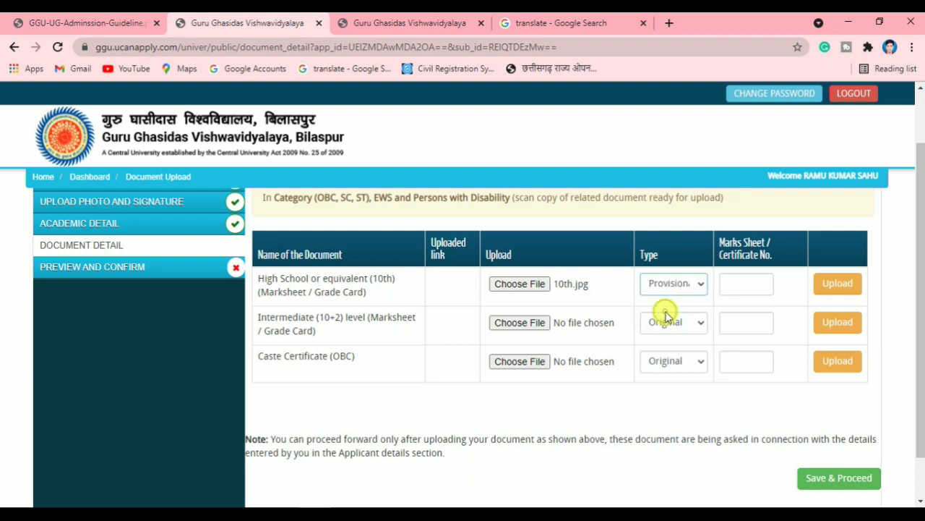
left_click(751, 285)
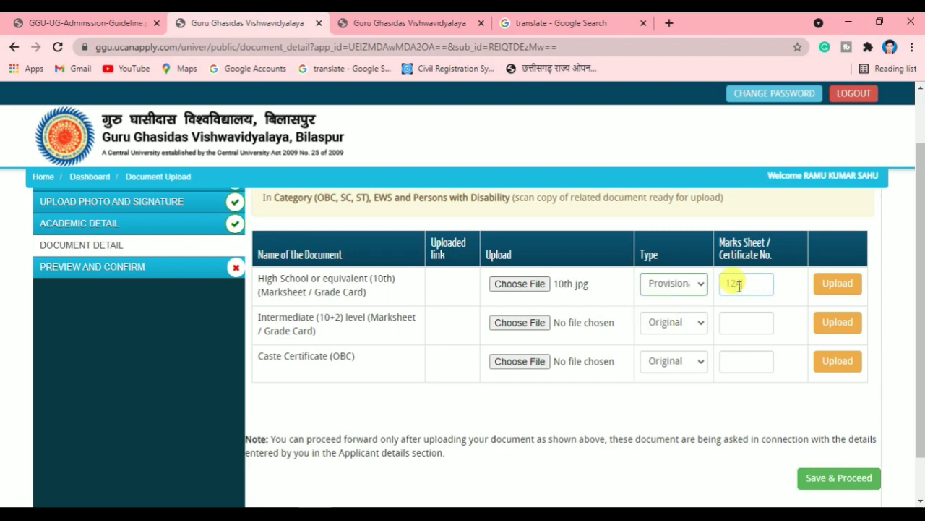
type("124")
left_click(840, 286)
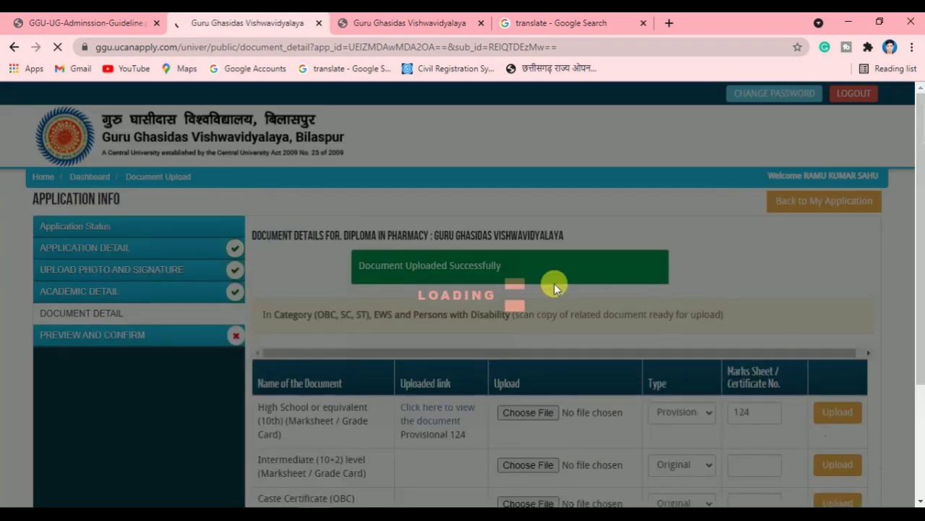
scroll(499, 307, "down", 2)
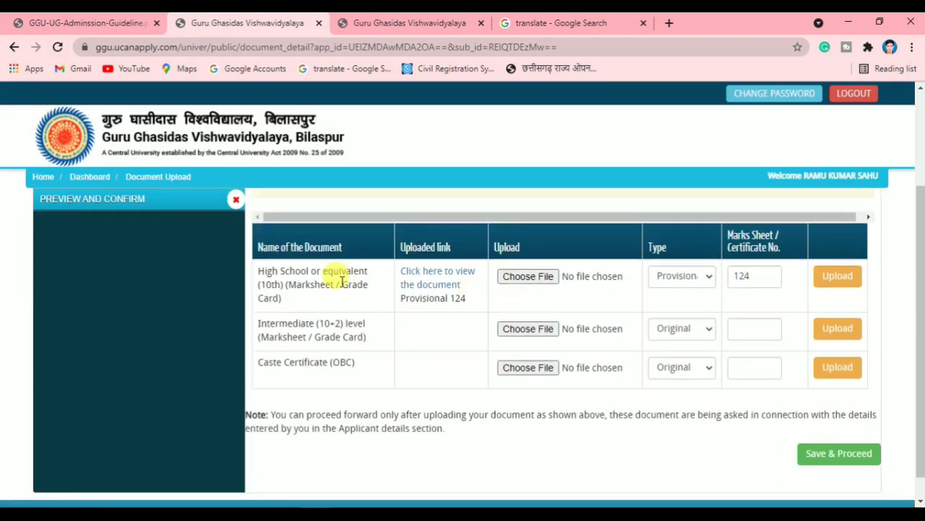
Upload '12 th.jpg' for the Intermediate row as Provisional with certificate number 125
left_click(527, 330)
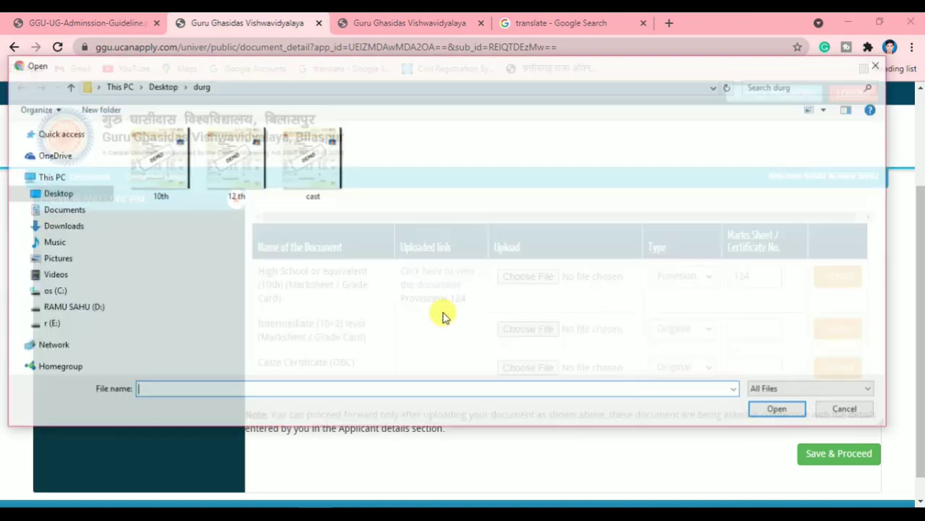
left_click(240, 187)
left_click(780, 410)
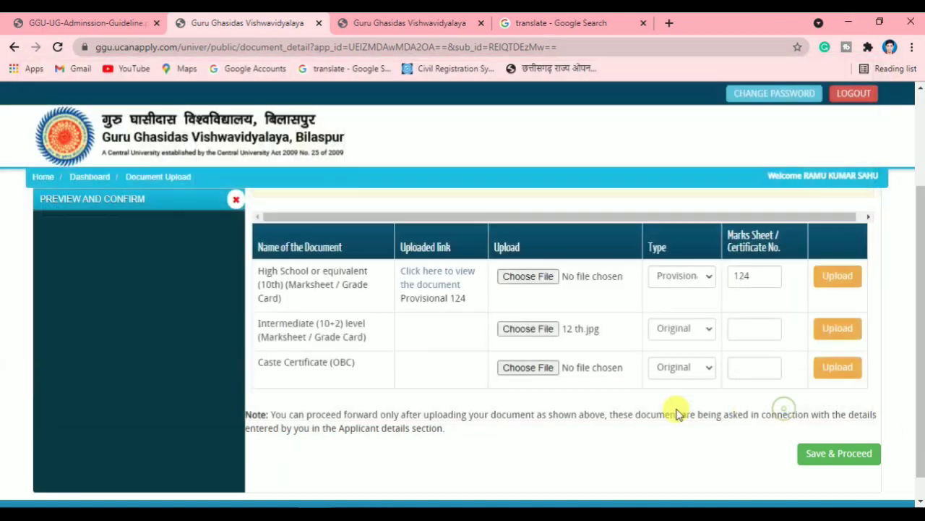
left_click(677, 340)
left_click(668, 356)
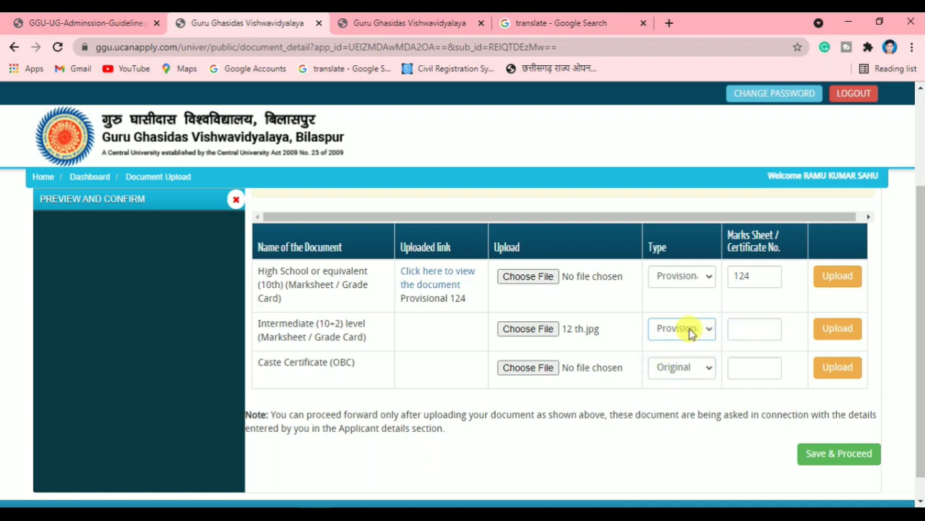
left_click(690, 330)
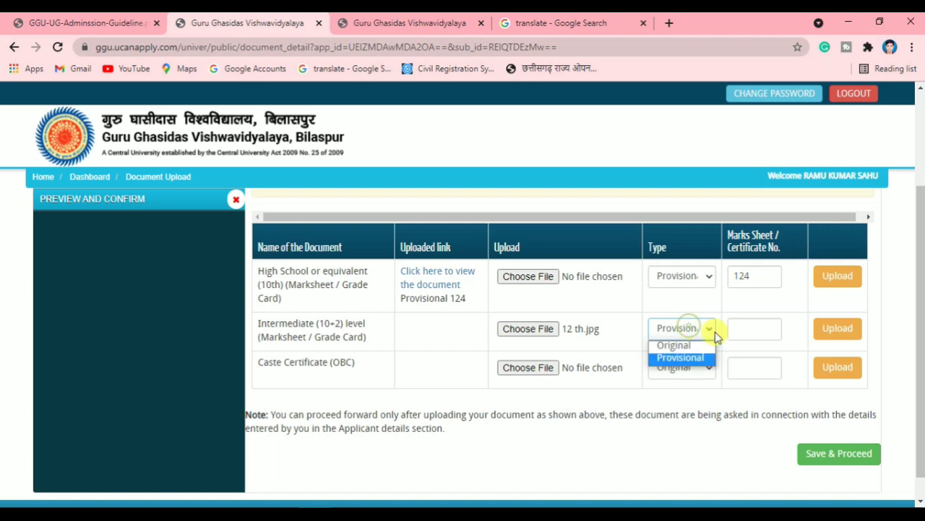
left_click(753, 331)
type("125")
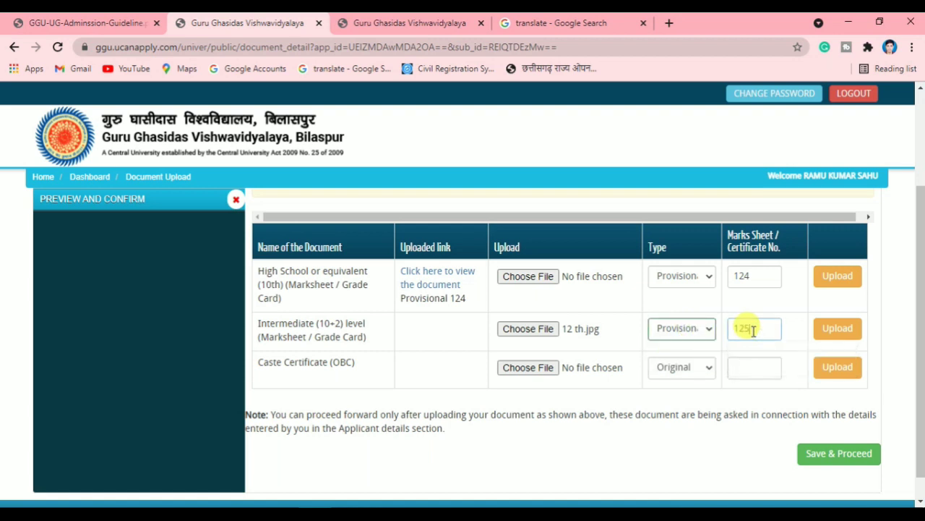
left_click(839, 329)
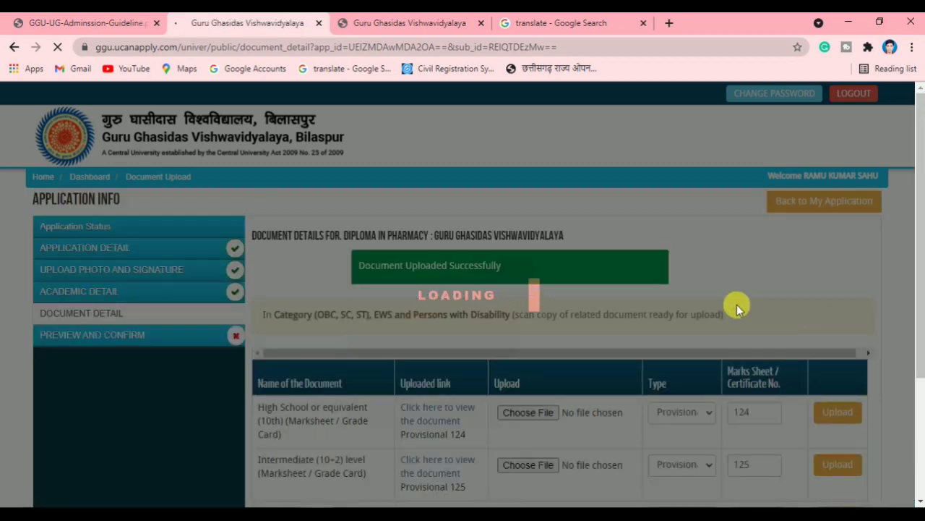
scroll(587, 367, "down", 3)
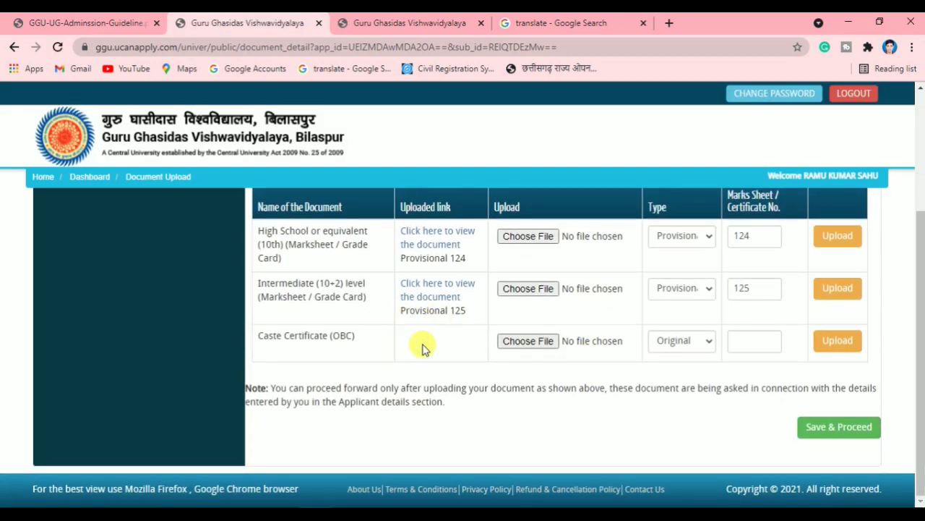
Upload cast.jpg as the Provisional Caste Certificate with number 156
left_click(553, 346)
left_click(314, 180)
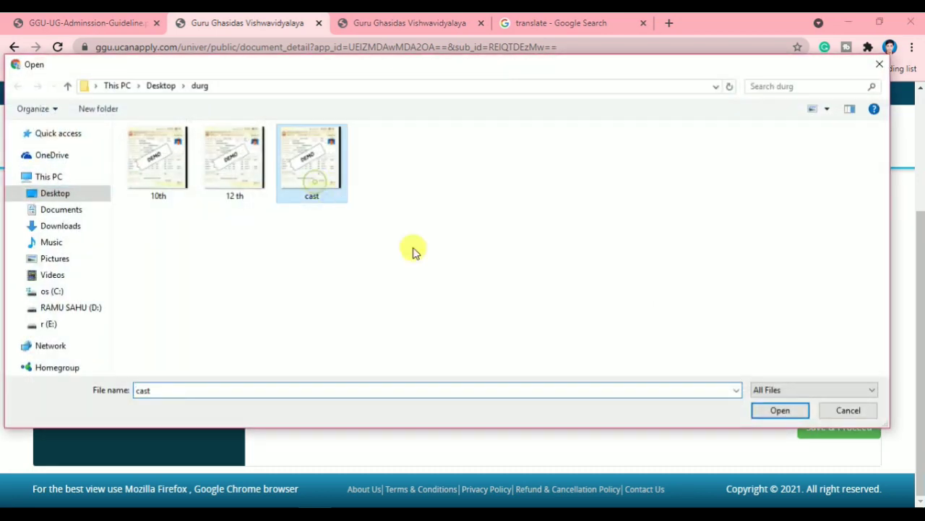
left_click(780, 410)
left_click(681, 342)
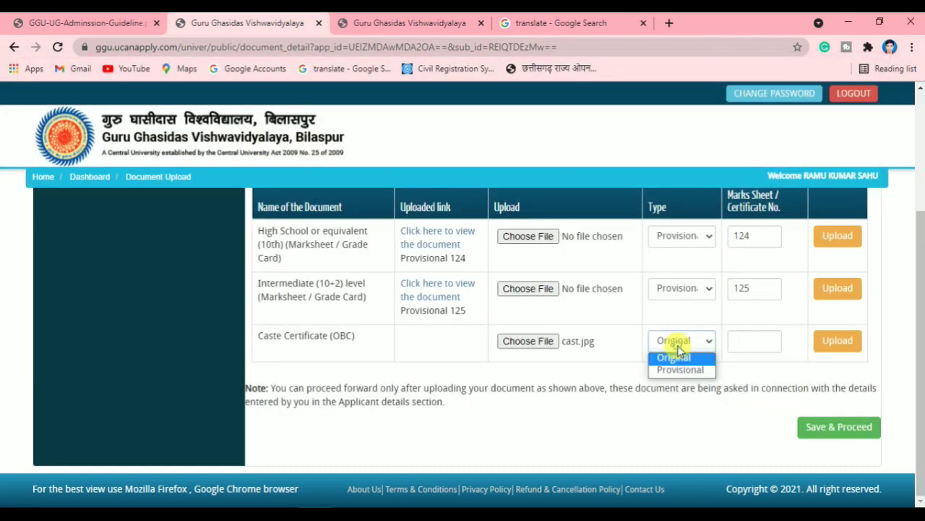
left_click(661, 370)
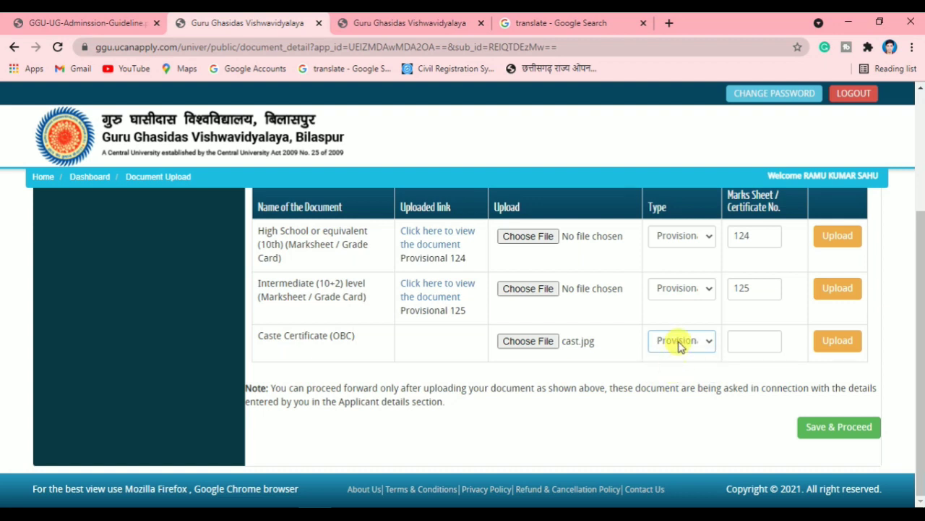
left_click(739, 342)
type("13")
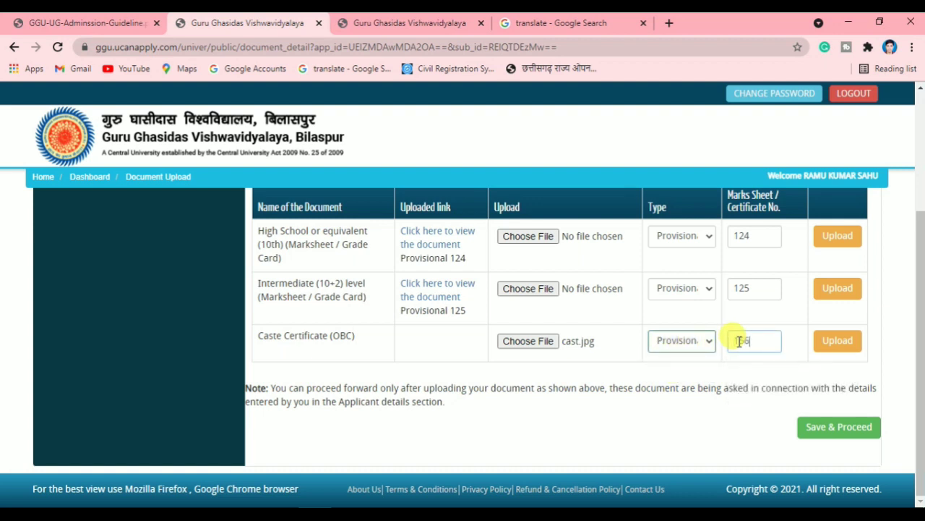
left_click(847, 343)
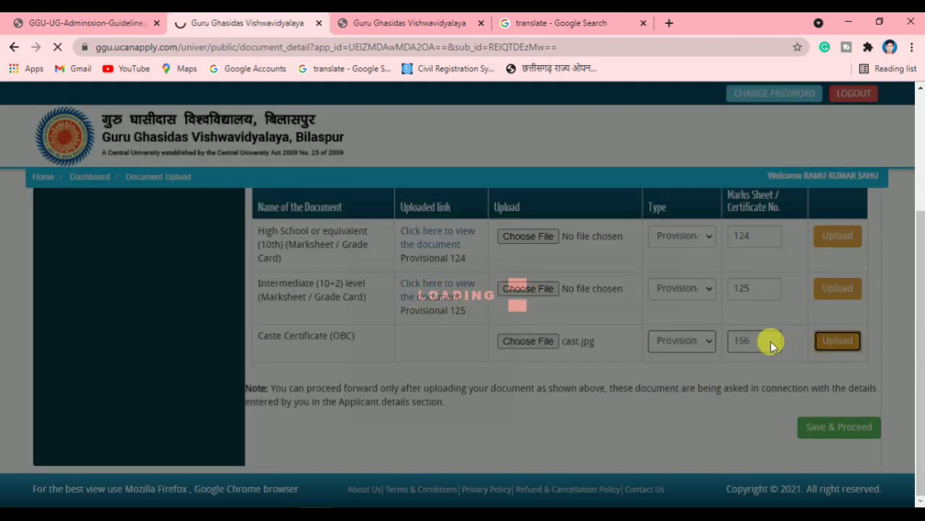
scroll(655, 338, "down", 5)
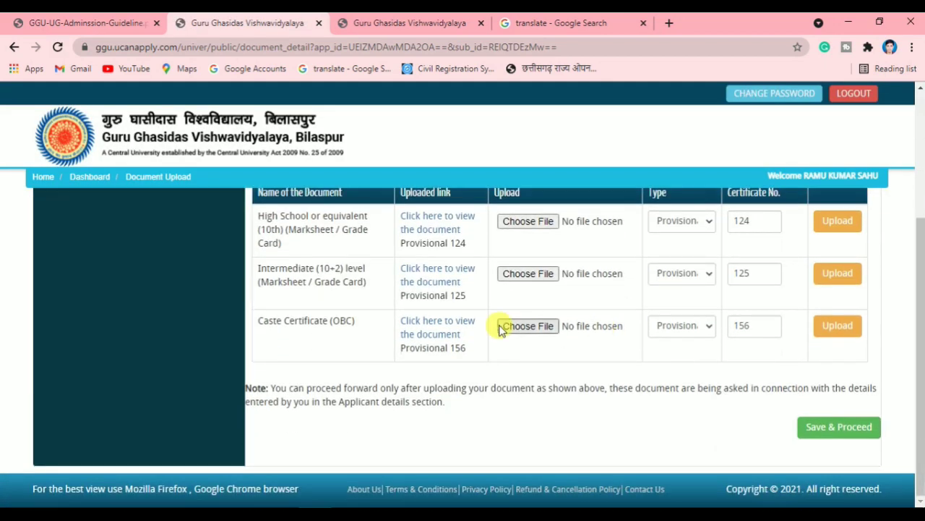
left_click(831, 428)
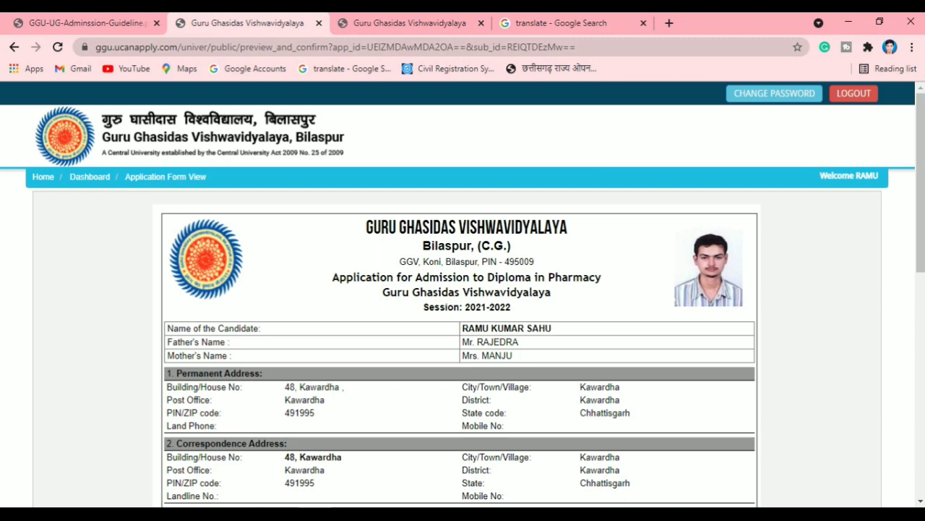
scroll(528, 463, "down", 2)
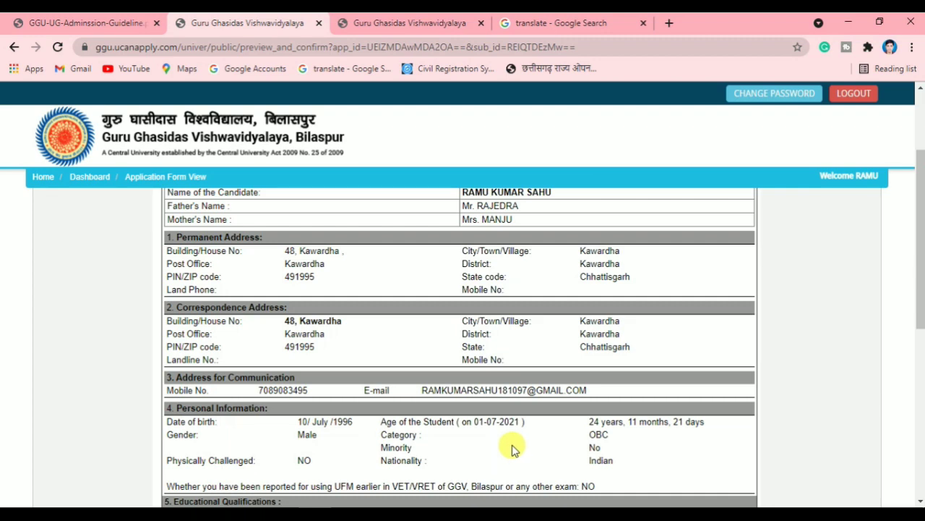
scroll(506, 387, "down", 1)
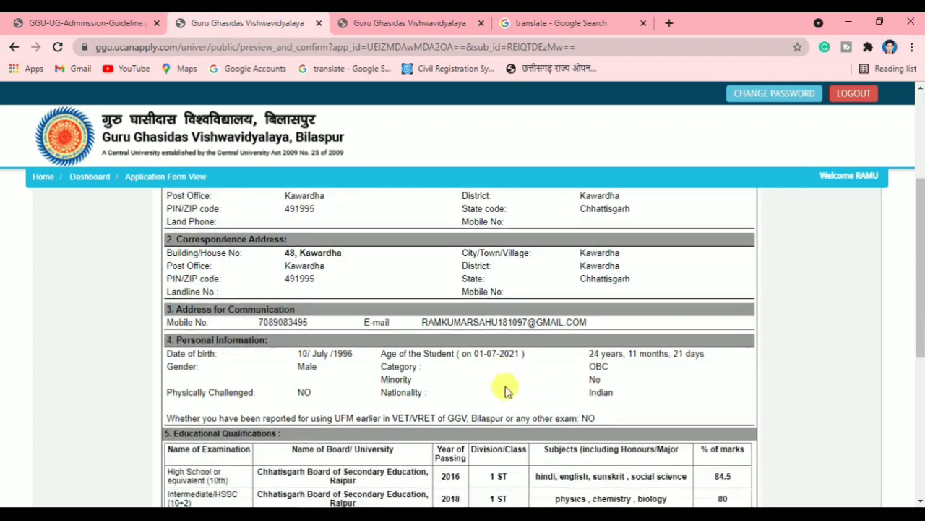
scroll(439, 352, "up", 3)
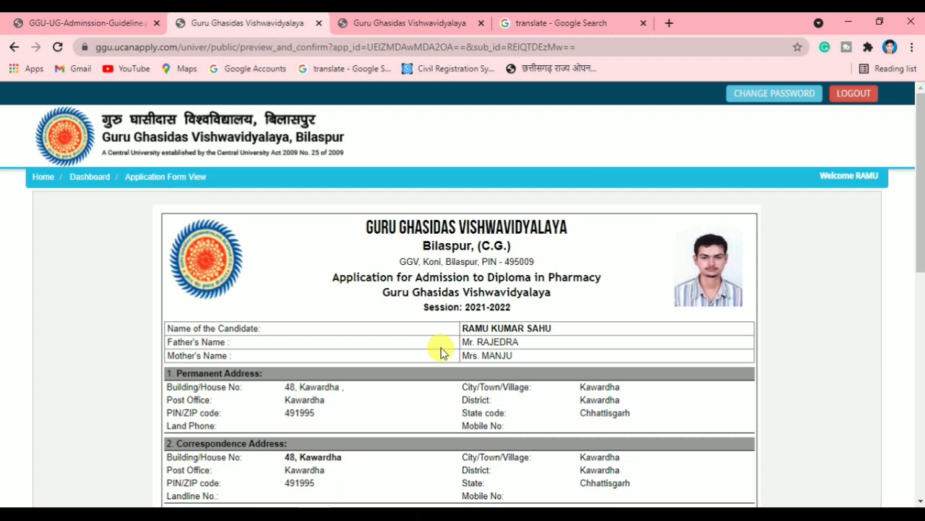
scroll(481, 352, "down", 2)
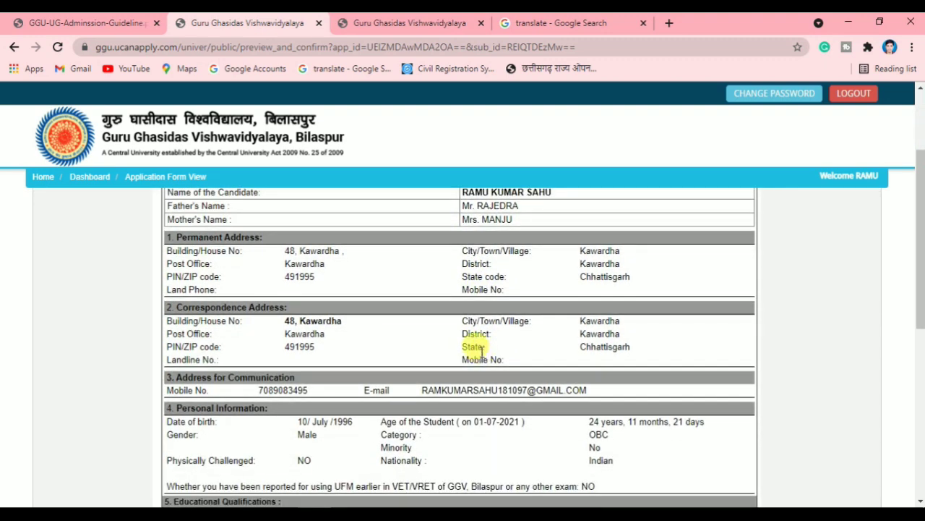
scroll(481, 352, "down", 4)
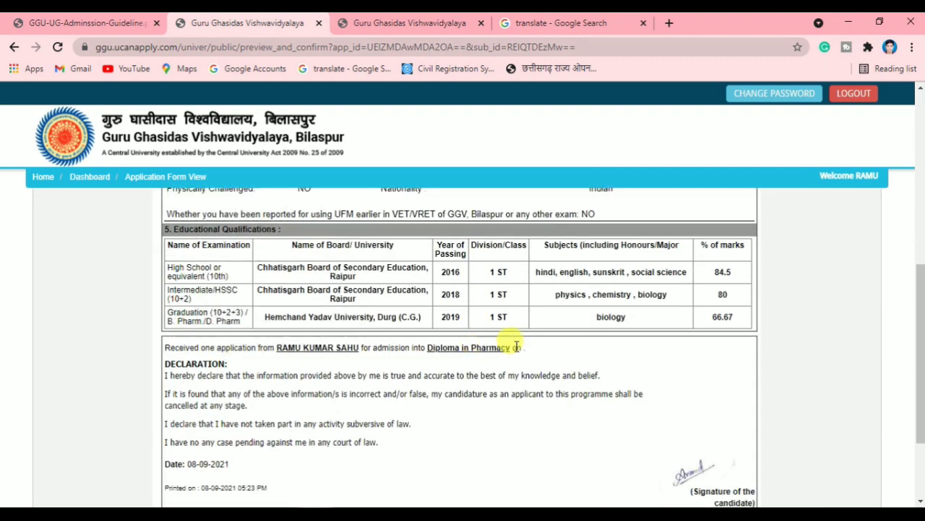
scroll(535, 338, "down", 2)
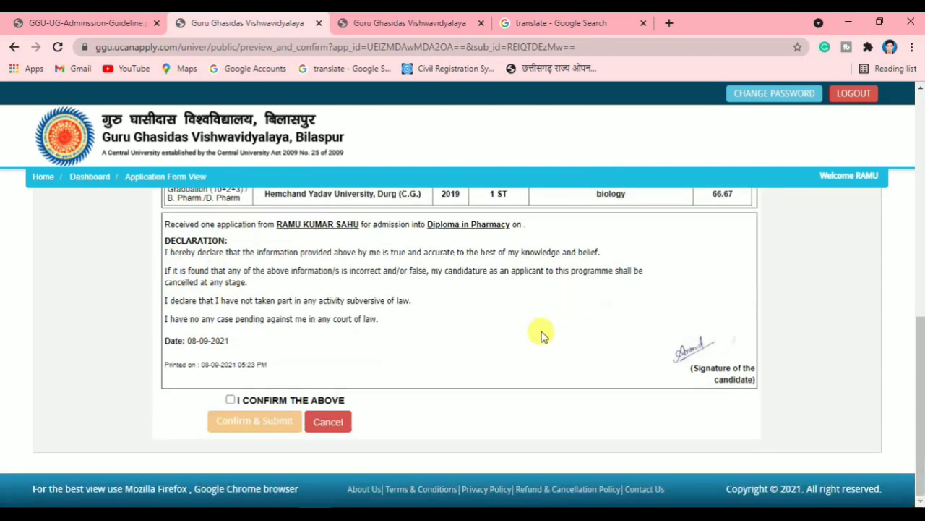
Tick 'I CONFIRM THE ABOVE', submit the application, and review the generated application form
left_click(230, 399)
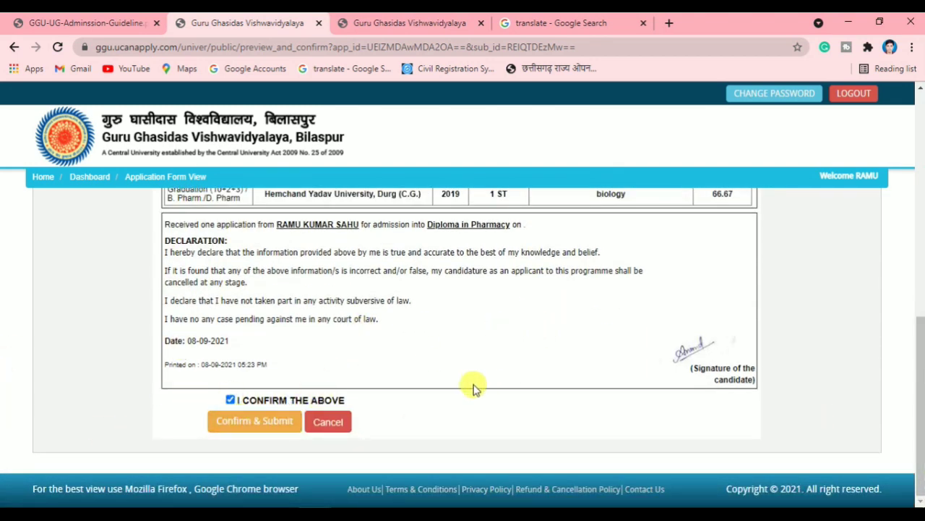
scroll(320, 376, "up", 1)
scroll(304, 394, "down", 1)
left_click(268, 423)
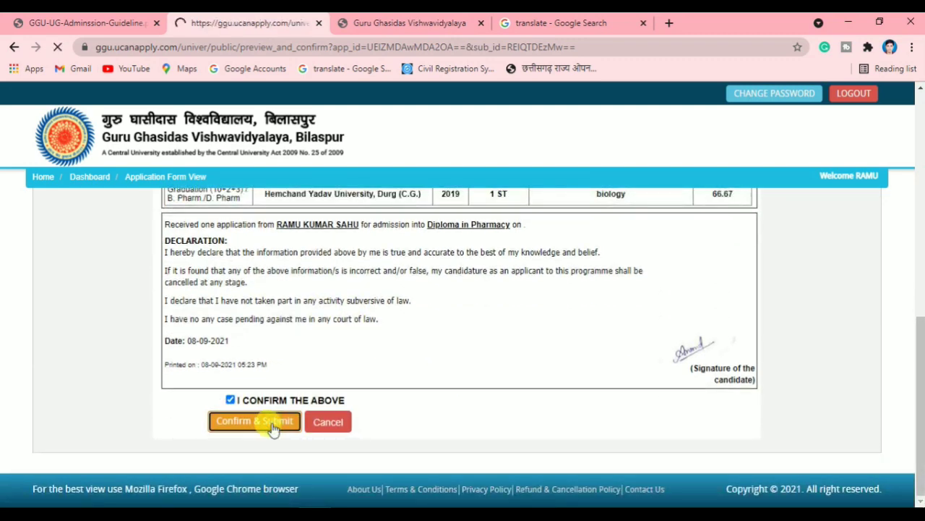
scroll(362, 407, "down", 10)
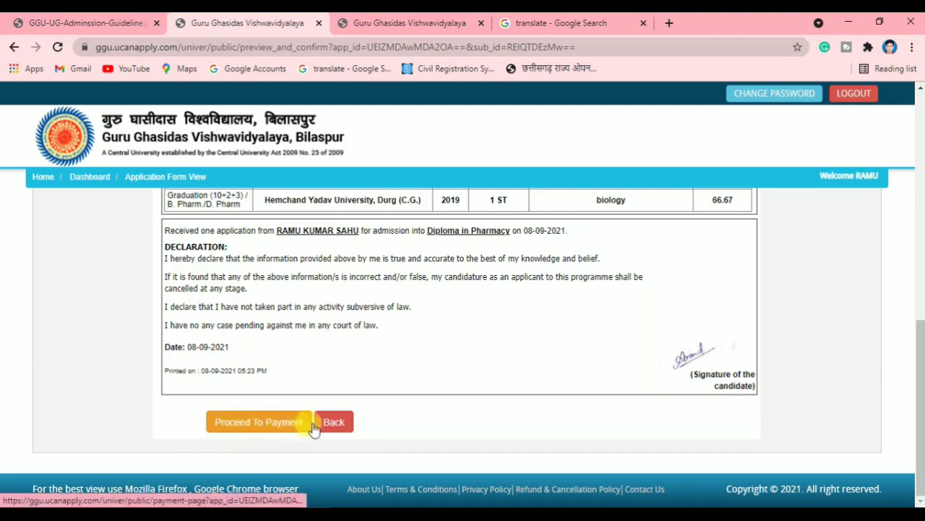
scroll(361, 369, "up", 4)
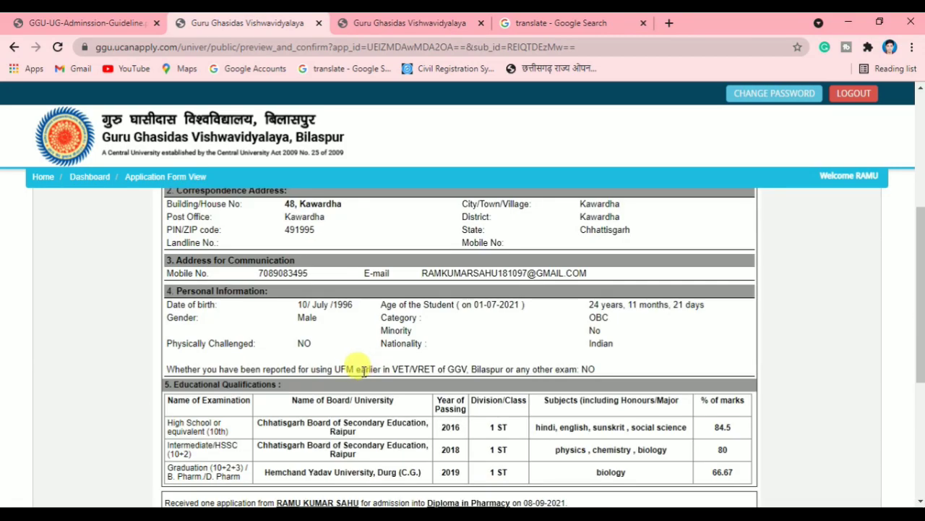
scroll(364, 369, "up", 5)
scroll(364, 369, "down", 8)
scroll(364, 370, "up", 8)
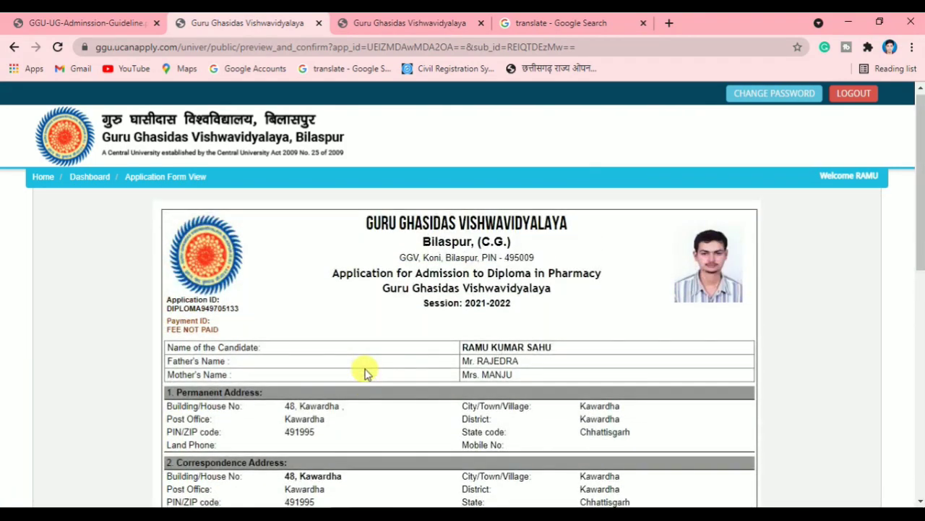
scroll(365, 373, "down", 10)
Go to the fee payment page and set Payment Type to ONLINE
left_click(258, 423)
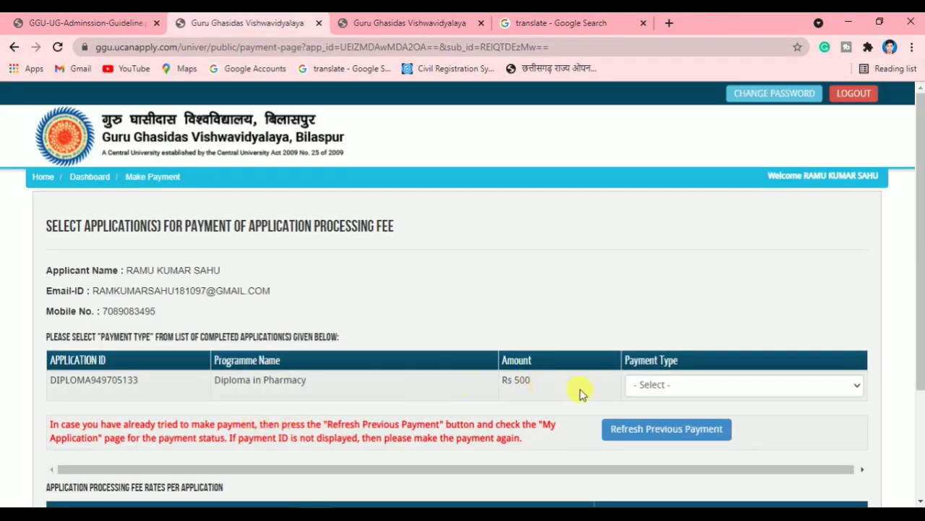
scroll(502, 368, "down", 2)
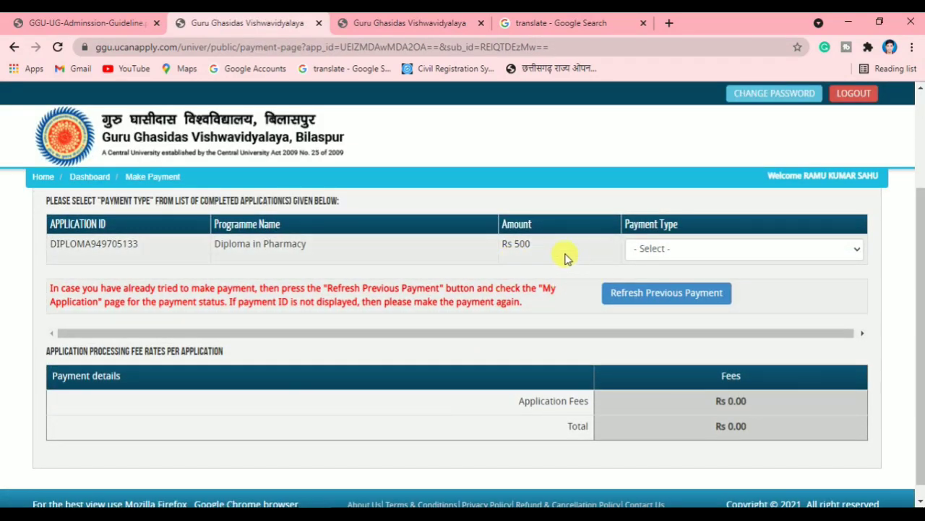
left_click(519, 246)
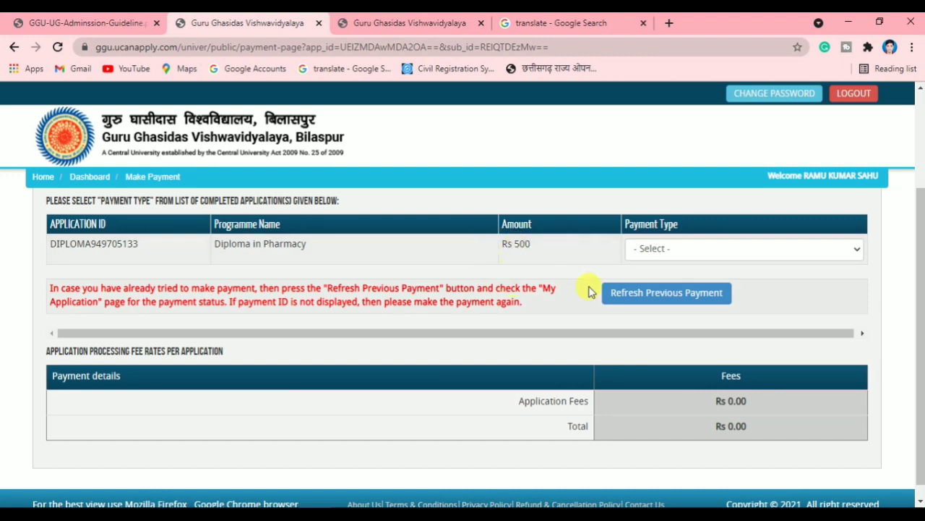
left_click(701, 250)
left_click(597, 241)
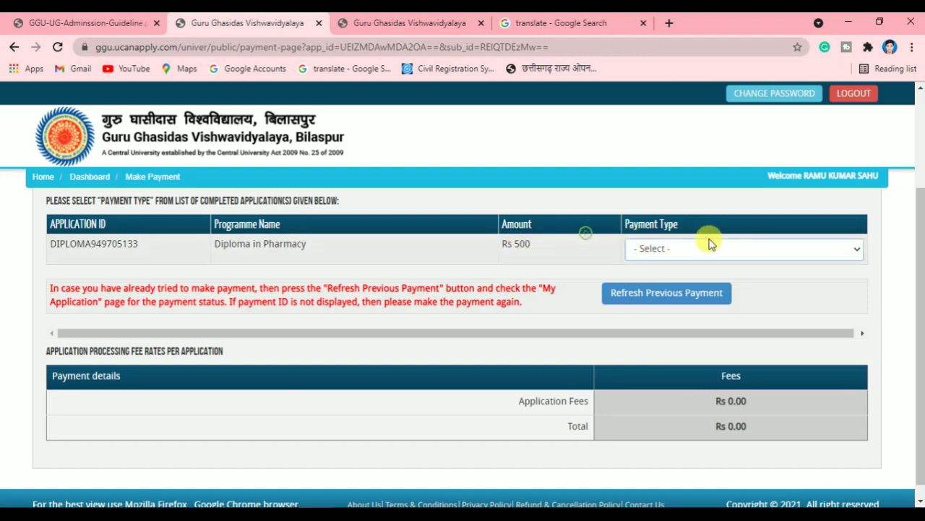
left_click(704, 248)
left_click(659, 277)
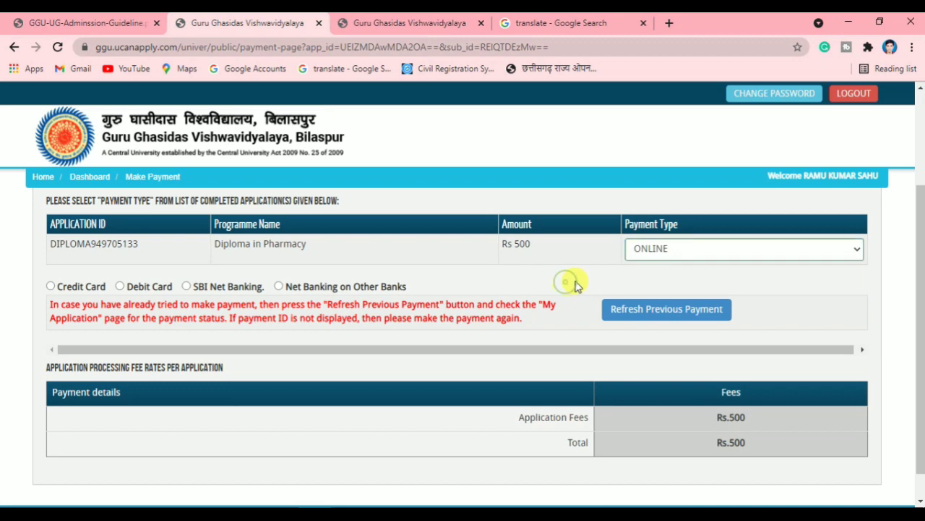
Select Debit Card payment and check the Rs.10.20 service charge in the Rs.510.20 total
scroll(578, 289, "down", 1)
scroll(405, 350, "up", 3)
scroll(259, 349, "down", 2)
left_click(120, 286)
scroll(578, 408, "down", 2)
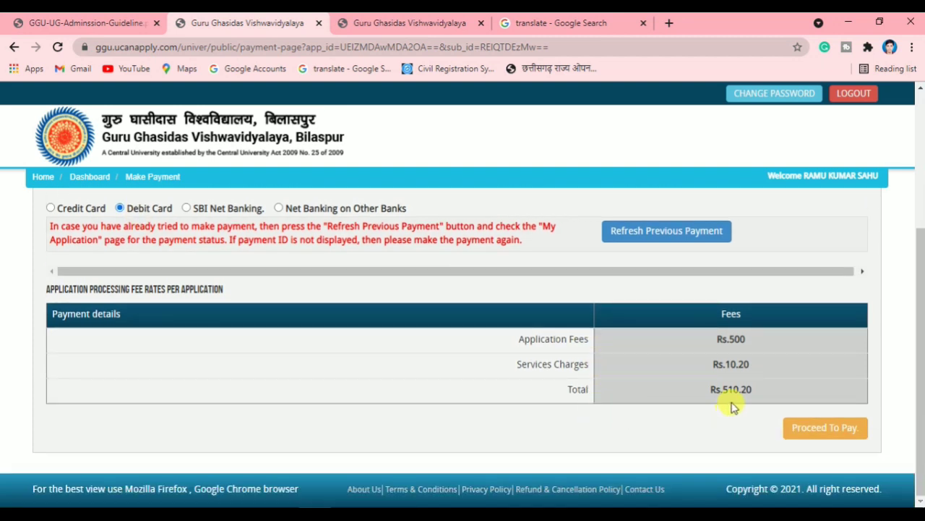
left_click_drag(745, 363, 713, 366)
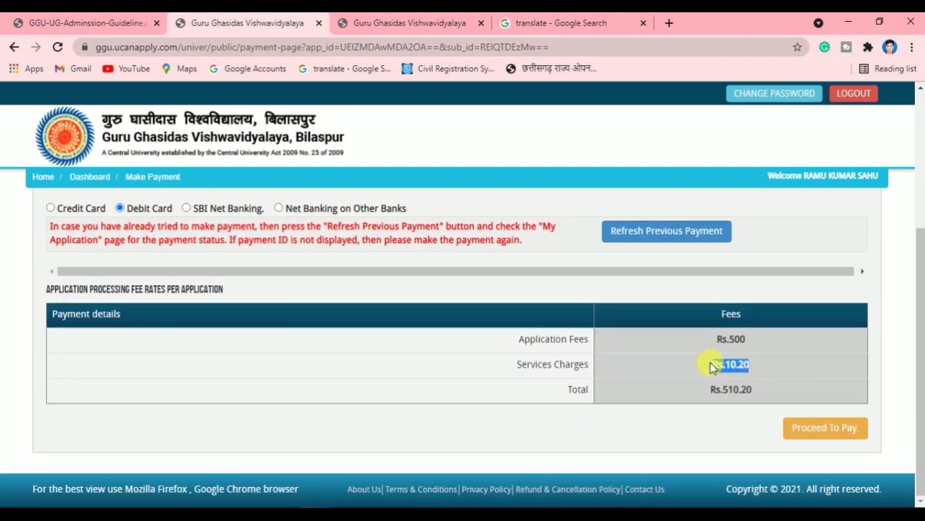
double_click(558, 364)
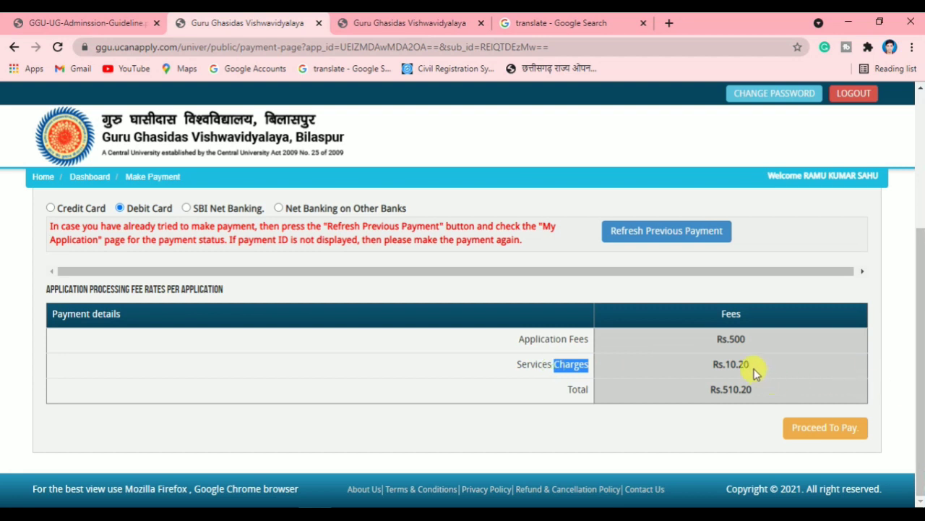
left_click_drag(745, 366, 713, 367)
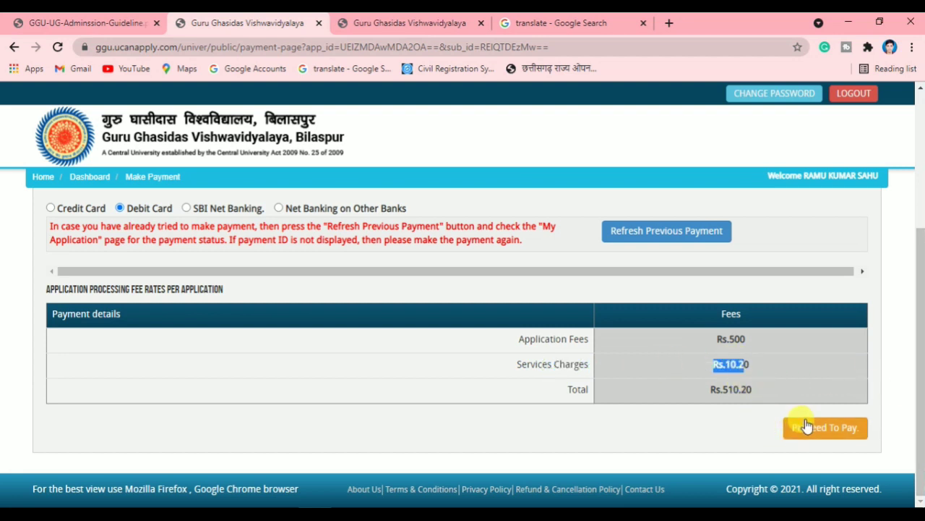
Proceed to pay the Rs.510.20 fee and open the Razorpay checkout via Pay Now
left_click(825, 440)
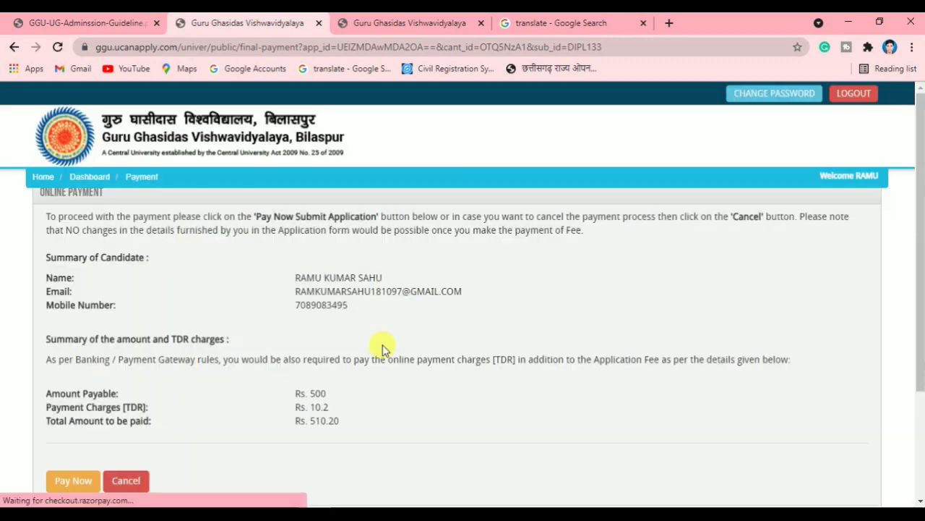
scroll(383, 344, "down", 2)
left_click(76, 344)
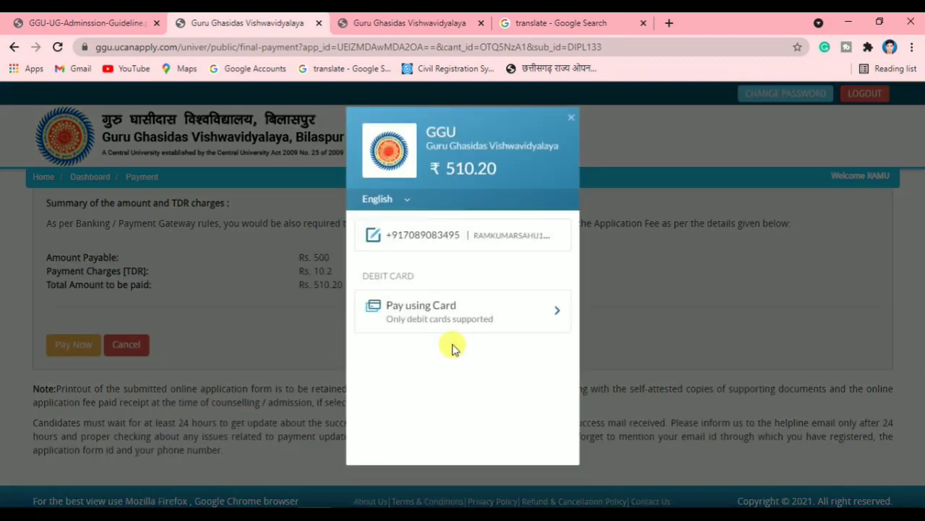
Choose card payment and enter the debit card's number and expiry date
left_click(439, 311)
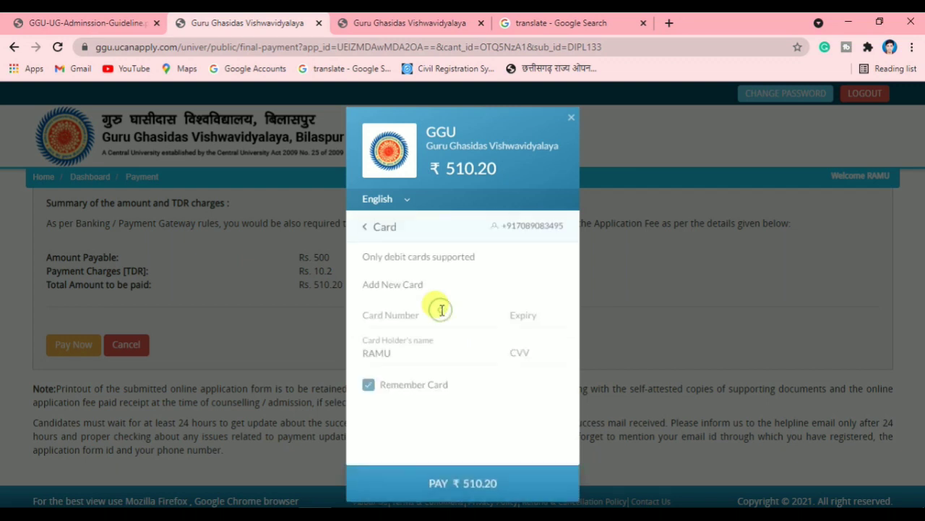
left_click(414, 319)
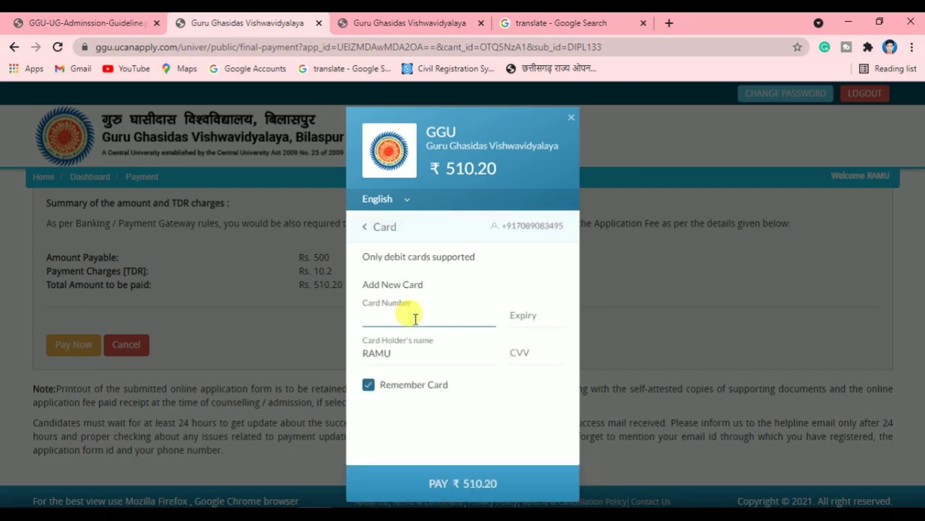
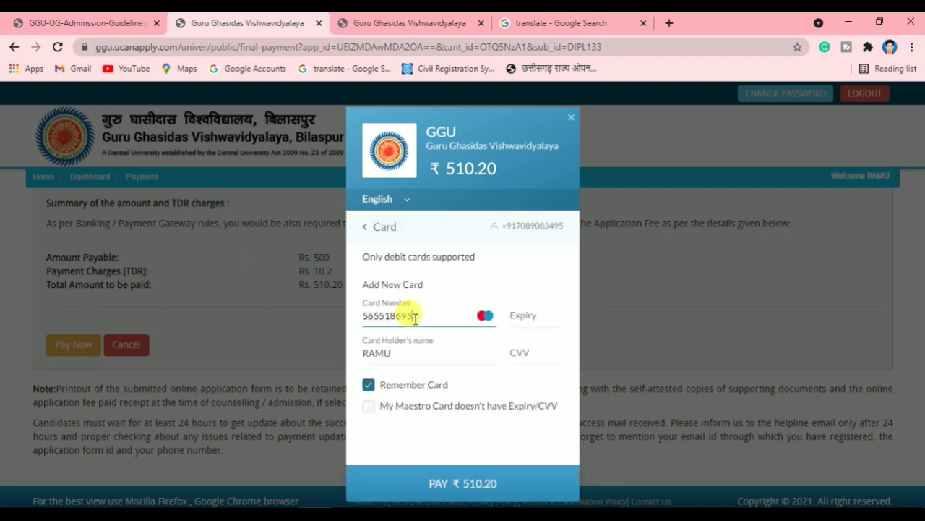
left_click(517, 308)
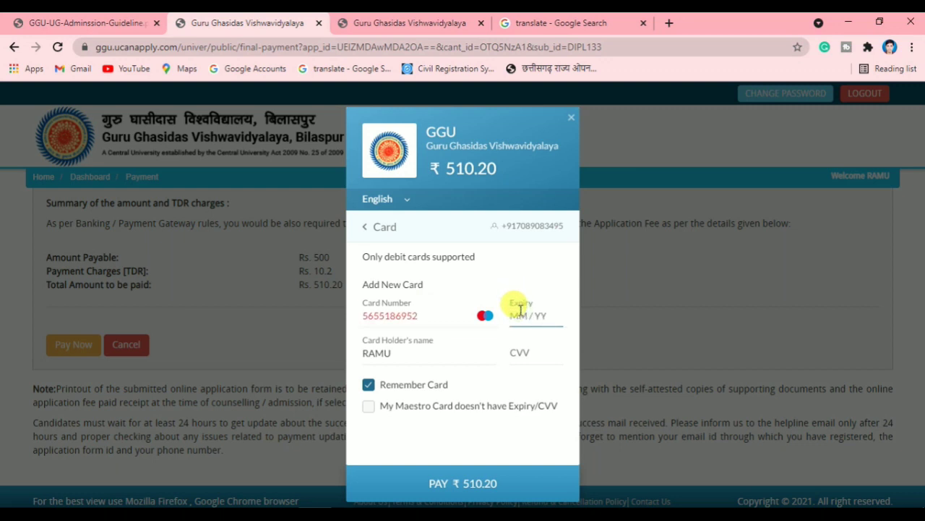
type("02 / 53")
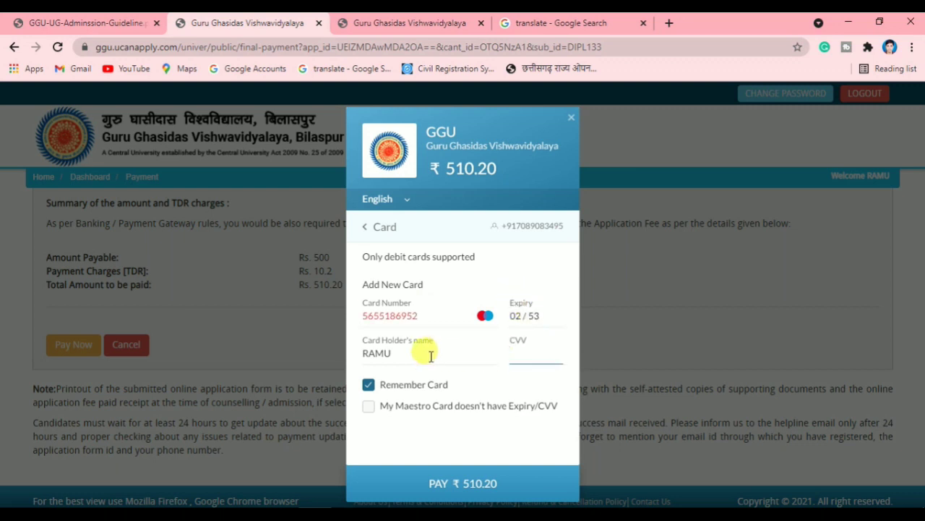
Check the prefilled cardholder name and leave the CVV empty, closing its help tip
left_click(399, 354)
left_click(522, 353)
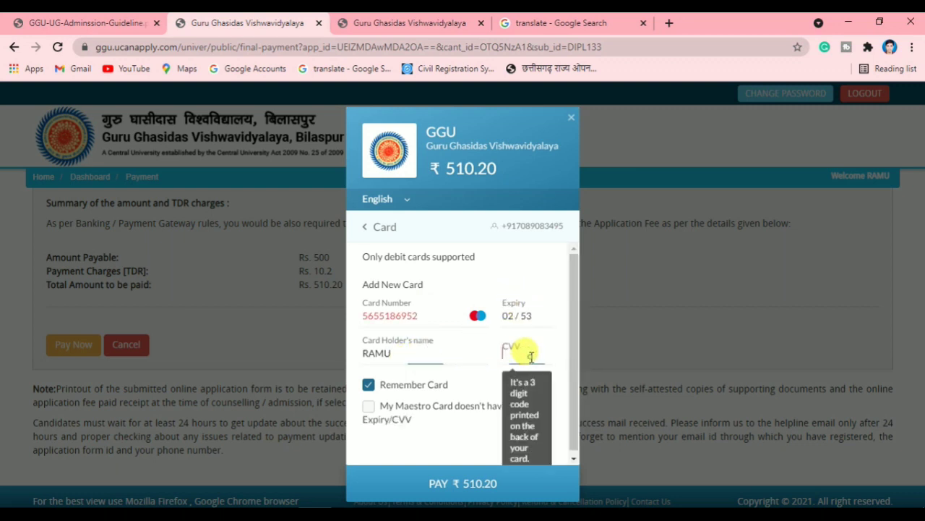
left_click(439, 414)
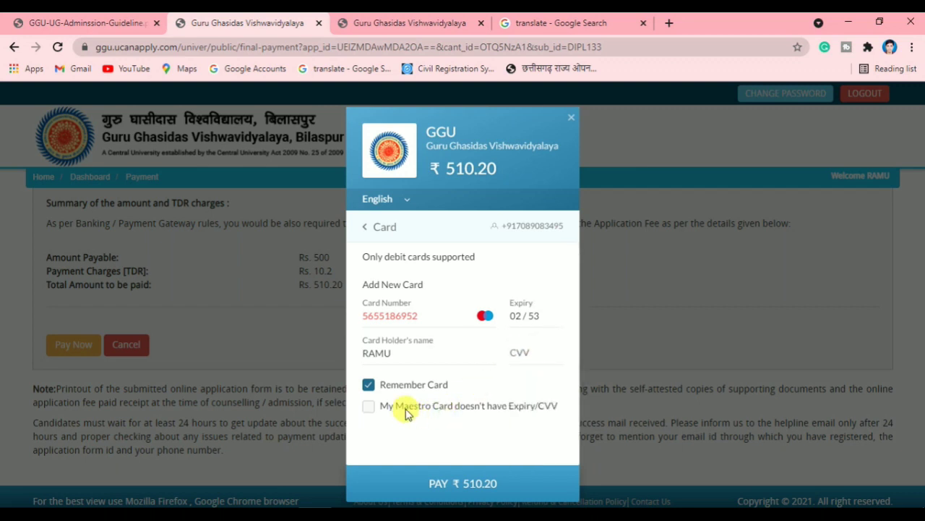